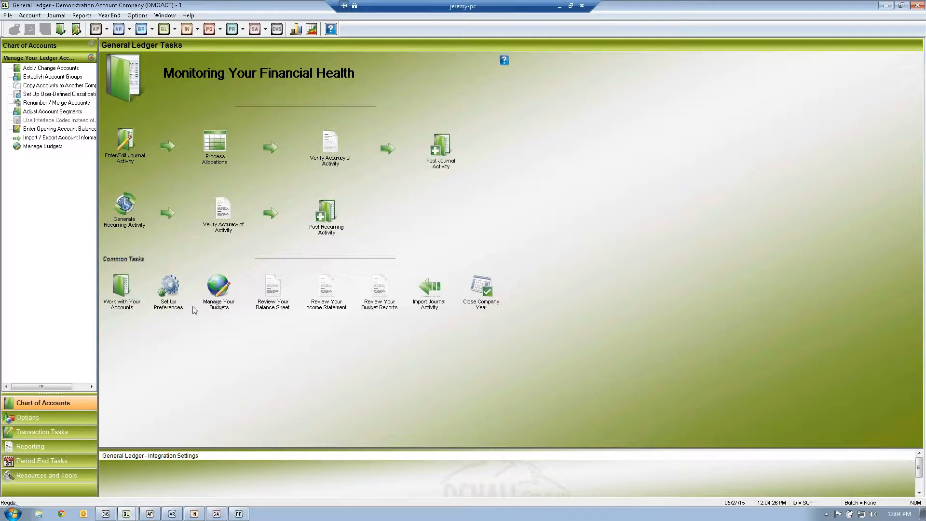
# - Review the account segment setup and the user-defined segment names in the general ledger preferences, and close them without saving
pyautogui.click(172, 296)
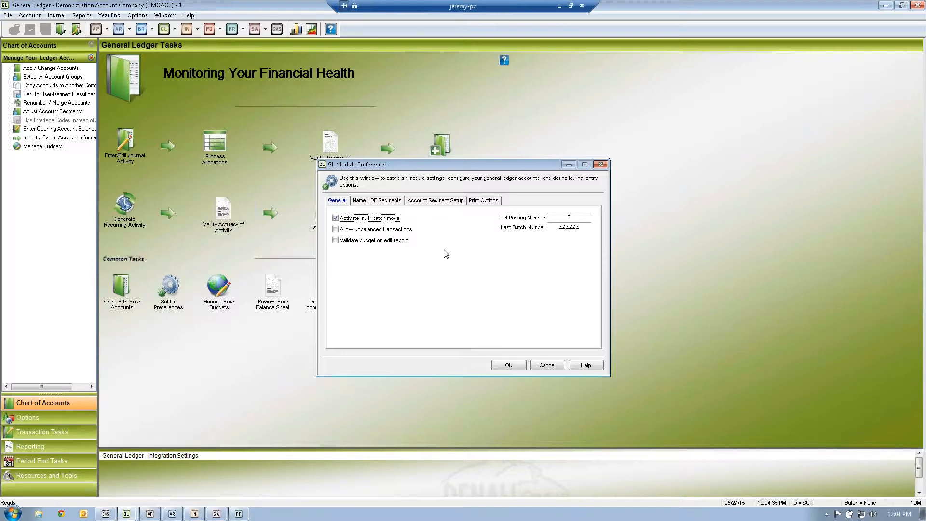
pyautogui.click(437, 201)
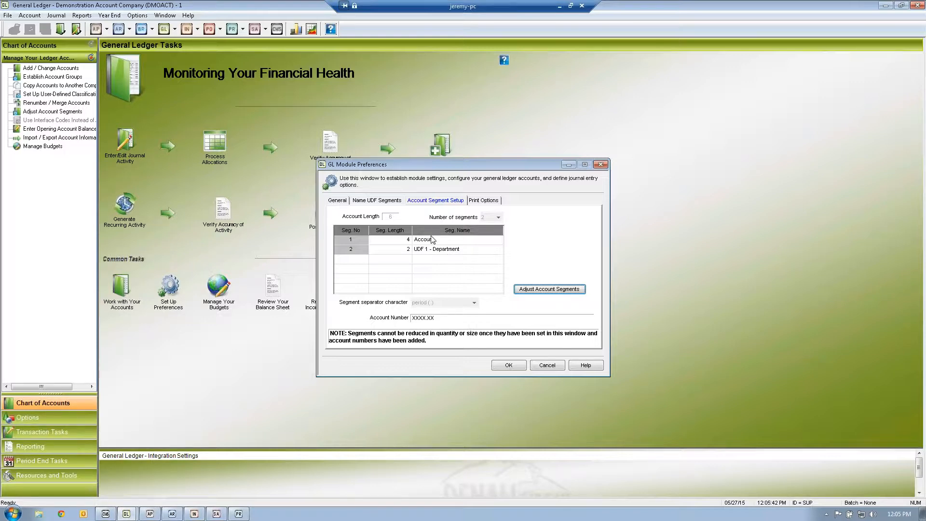
pyautogui.click(387, 202)
pyautogui.click(438, 275)
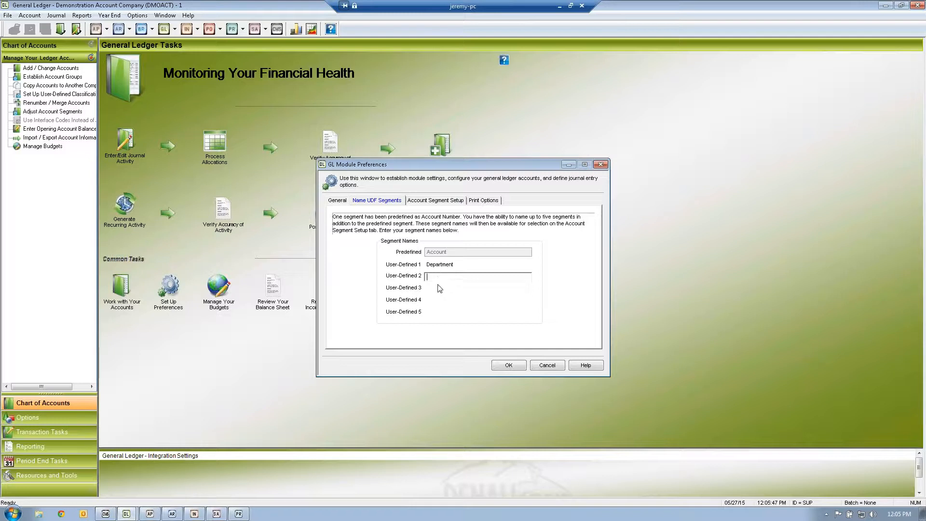
pyautogui.press('Tab')
pyautogui.press('Tab')
pyautogui.press('Tab')
pyautogui.click(449, 265)
pyautogui.click(450, 275)
pyautogui.press('Tab')
pyautogui.press('Tab')
pyautogui.press('Tab')
pyautogui.click(451, 266)
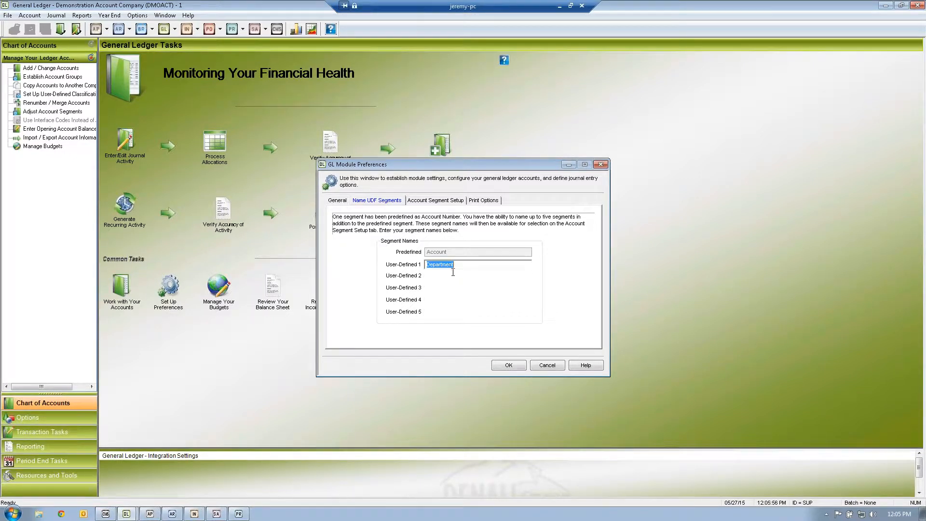
pyautogui.hotkey('ctrl', 'Tab')
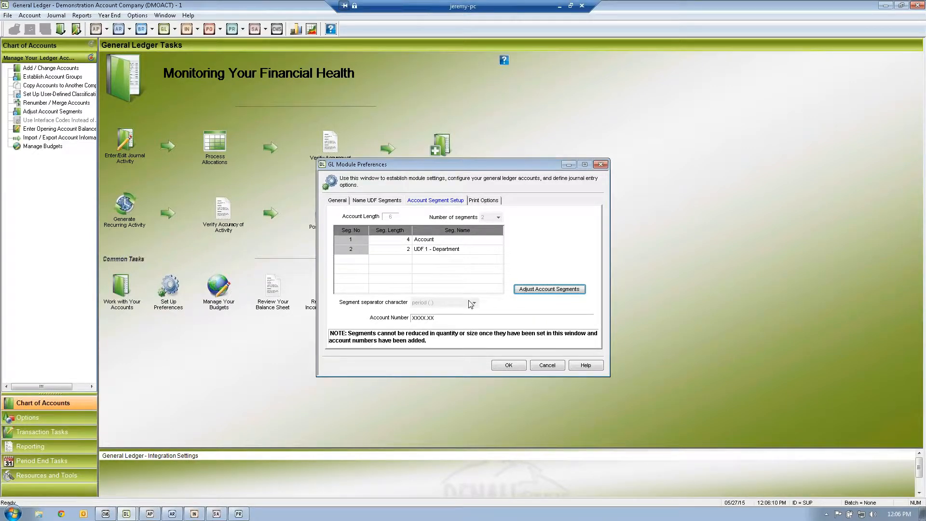
pyautogui.click(545, 368)
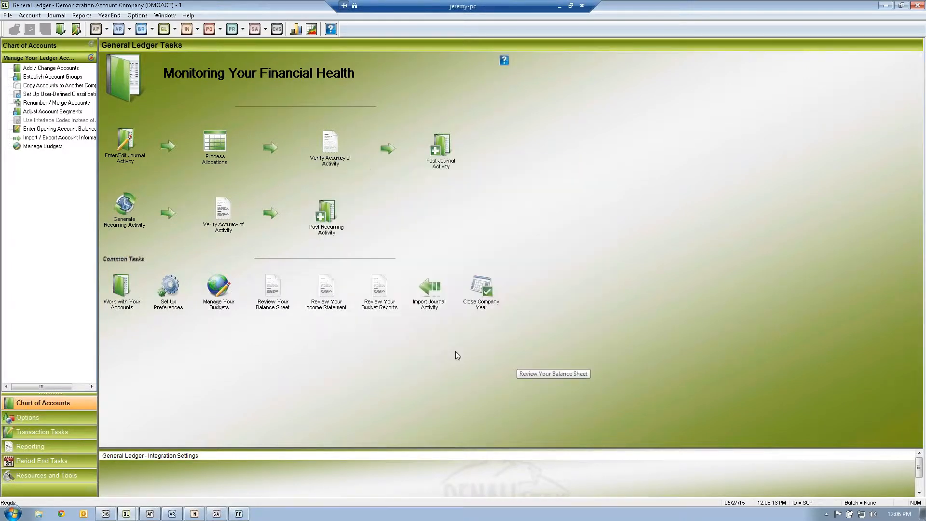
# - Generate the detailed income statement for Period 1 on screen, with all accounts included
pyautogui.click(326, 295)
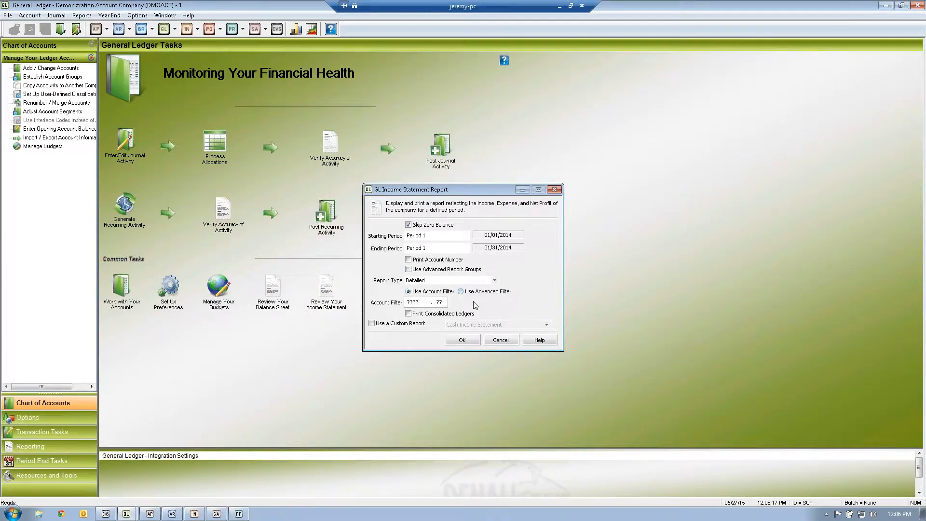
pyautogui.click(463, 339)
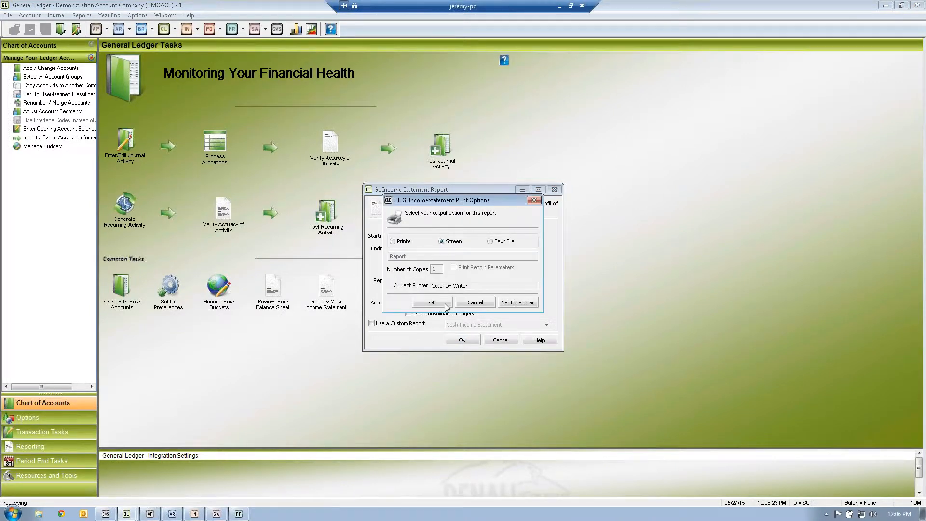
pyautogui.click(432, 303)
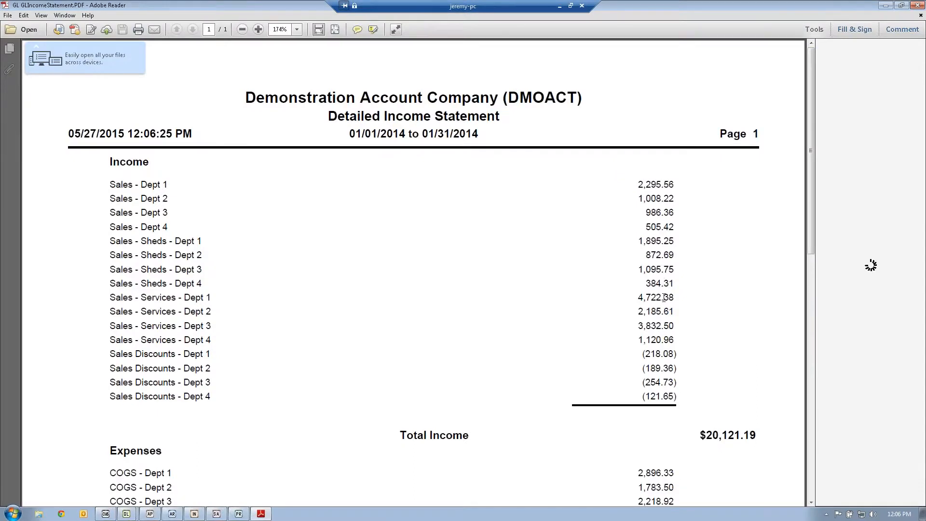
# - Examine the income statement's date range, departmental sales amounts and COGS amounts, and close the report
pyautogui.moveTo(349, 134); pyautogui.dragTo(472, 134)
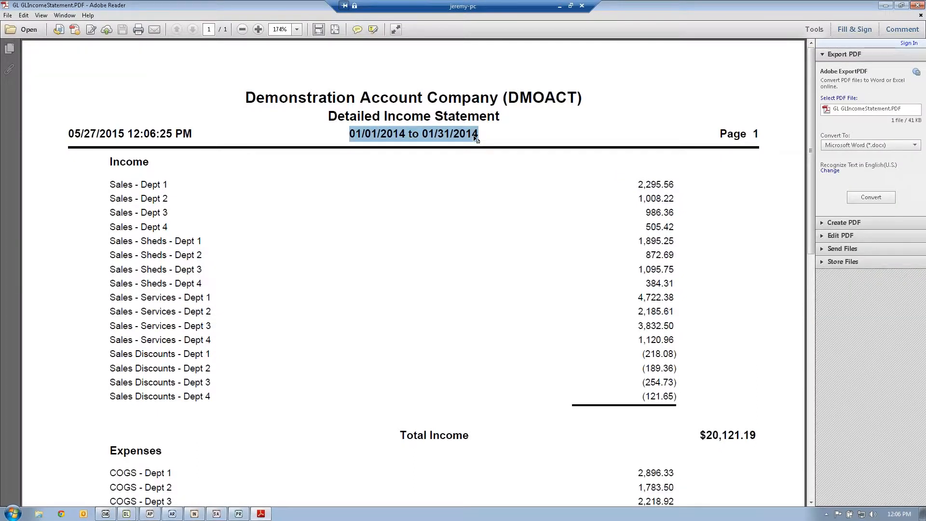
pyautogui.click(638, 185)
pyautogui.moveTo(639, 184); pyautogui.dragTo(670, 213)
pyautogui.scroll(-2, 621, 308)
pyautogui.scroll(-2, 621, 309)
pyautogui.moveTo(637, 372); pyautogui.dragTo(668, 387)
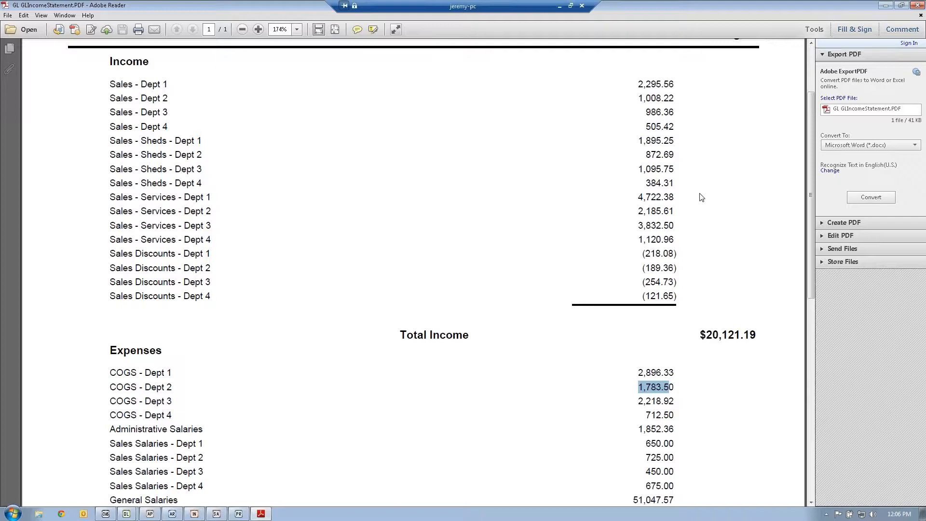
pyautogui.click(917, 5)
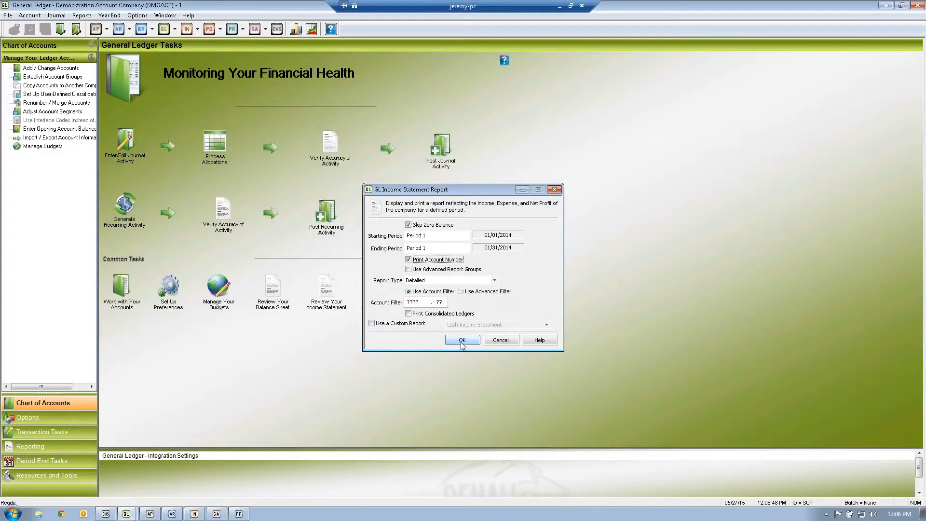
# - Regenerate the Period 1 income statement on screen with account numbers printed, and examine the 4000 sales accounts by department
pyautogui.click(461, 341)
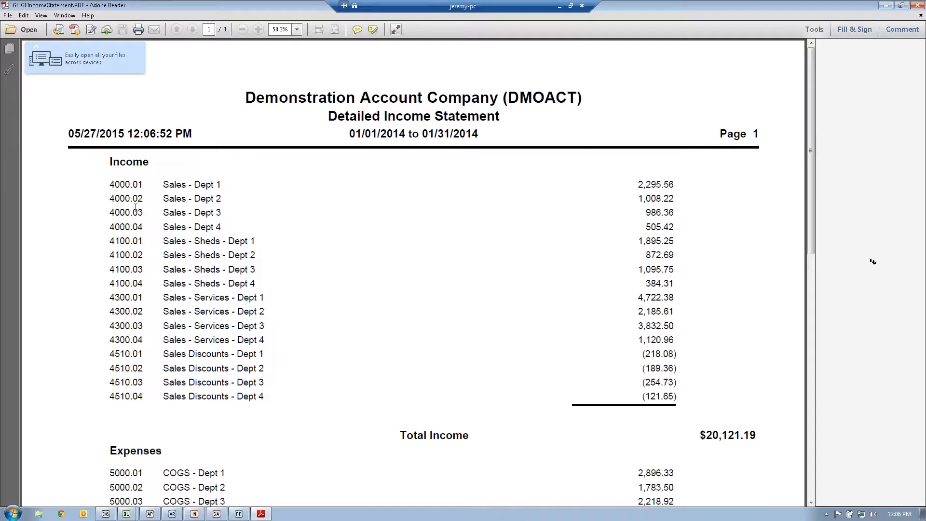
pyautogui.moveTo(108, 187); pyautogui.dragTo(129, 191)
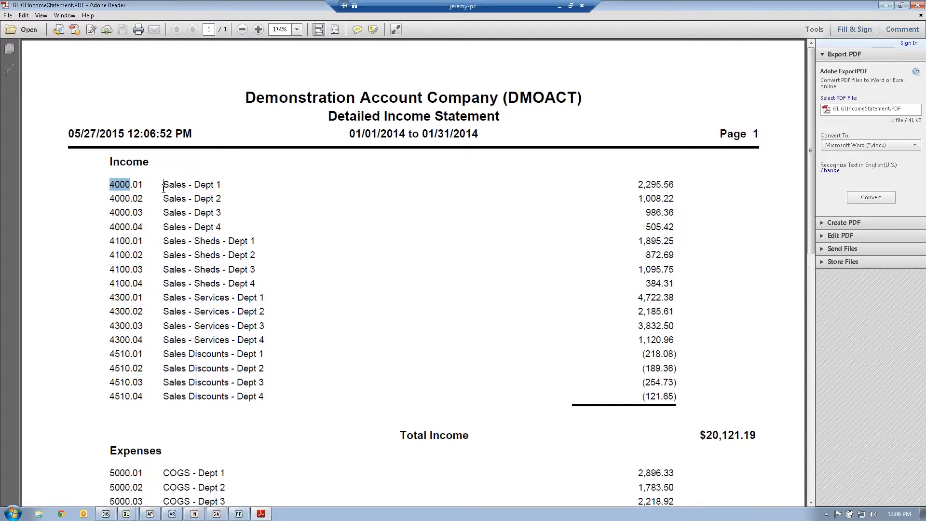
pyautogui.moveTo(163, 186); pyautogui.dragTo(223, 185)
pyautogui.click(178, 184)
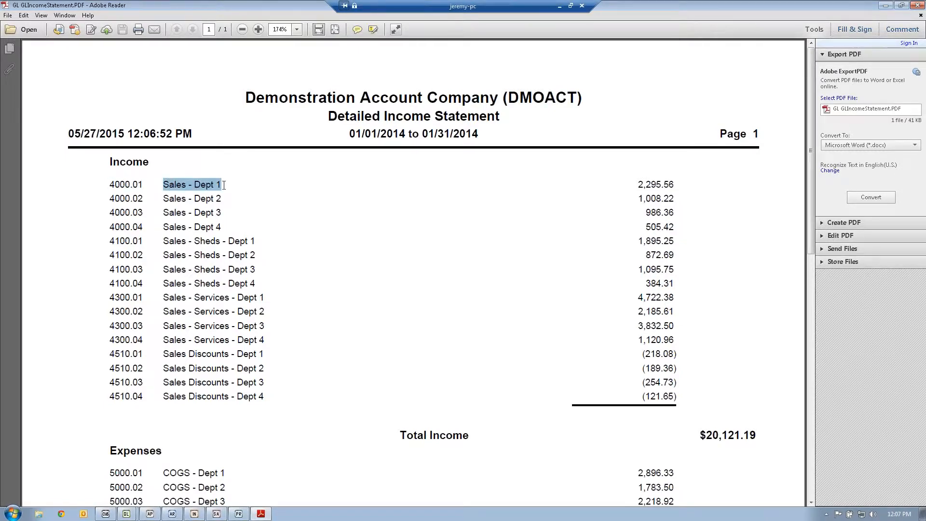
pyautogui.moveTo(110, 186); pyautogui.dragTo(404, 229)
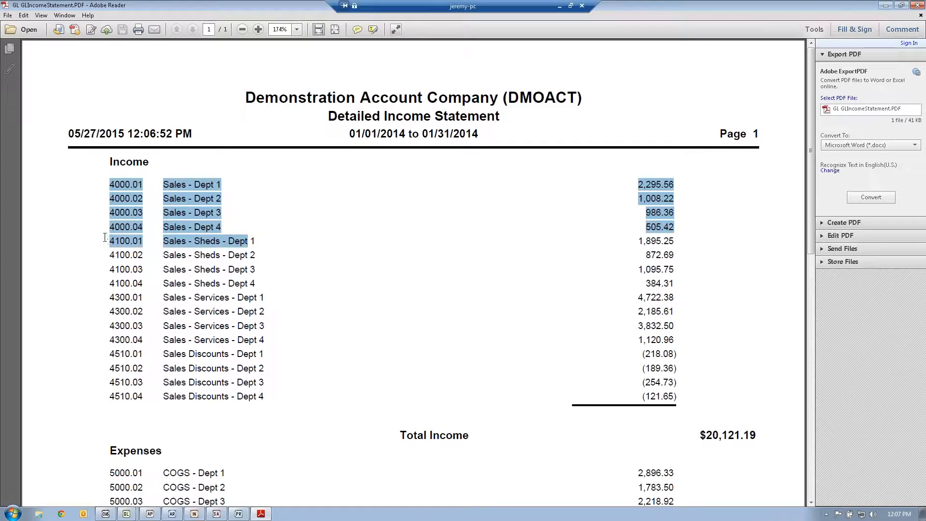
# - Examine the shed sales, service sales and sales discount accounts in the report's Income section
pyautogui.moveTo(194, 241); pyautogui.dragTo(220, 243)
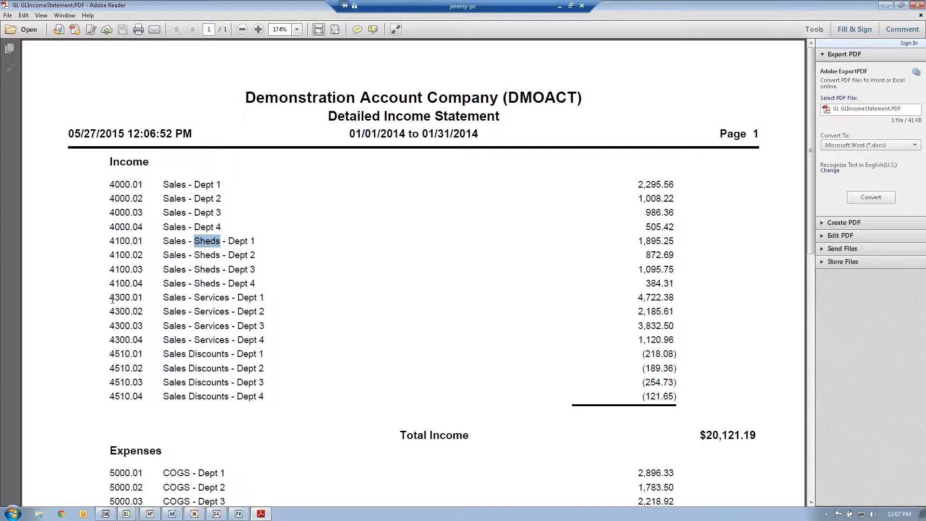
pyautogui.moveTo(110, 299); pyautogui.dragTo(131, 299)
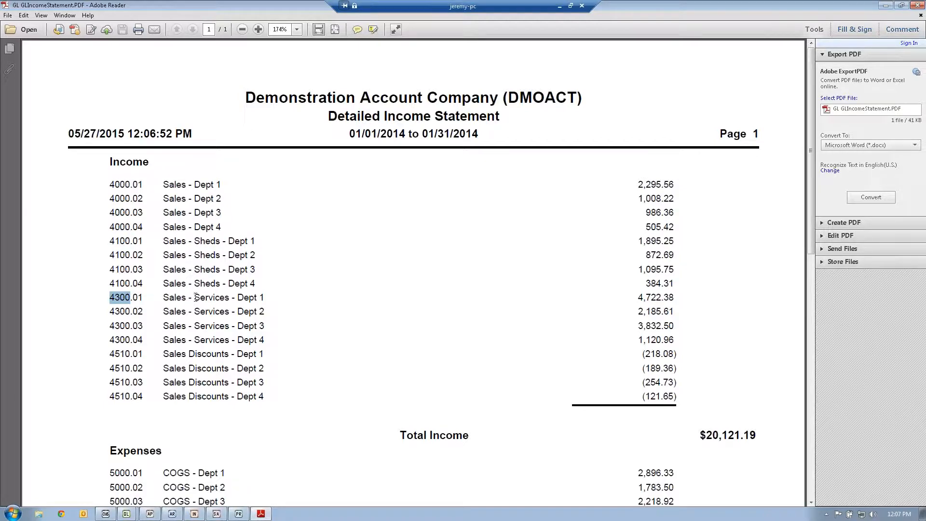
pyautogui.doubleClick(198, 297)
pyautogui.moveTo(110, 354); pyautogui.dragTo(205, 359)
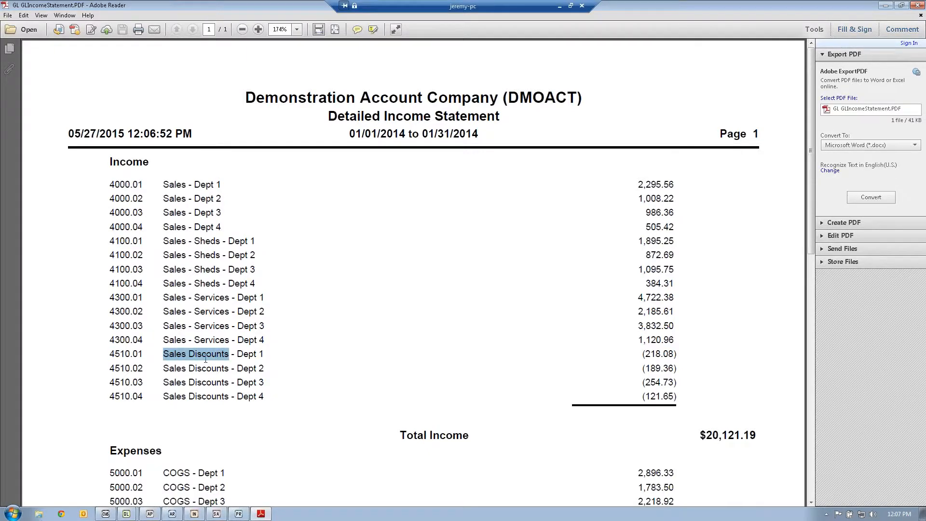
pyautogui.moveTo(132, 353); pyautogui.dragTo(264, 400)
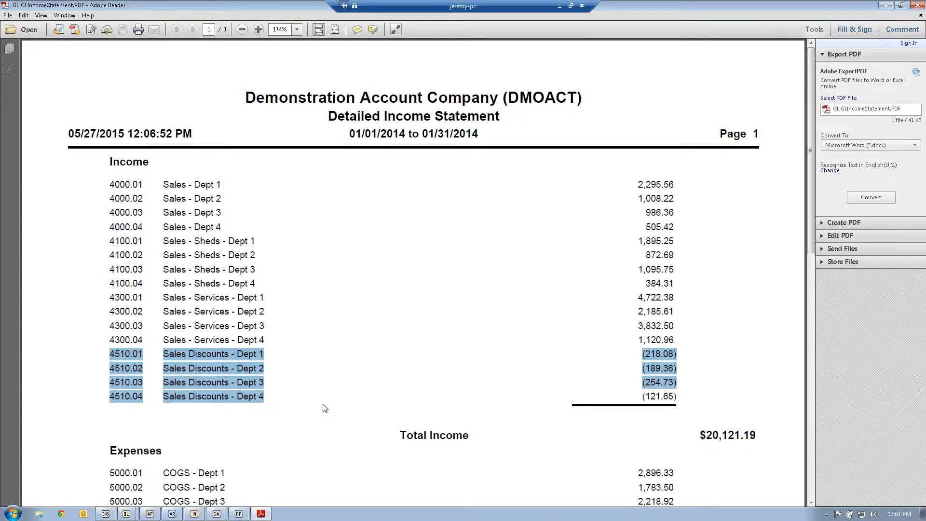
pyautogui.click(643, 359)
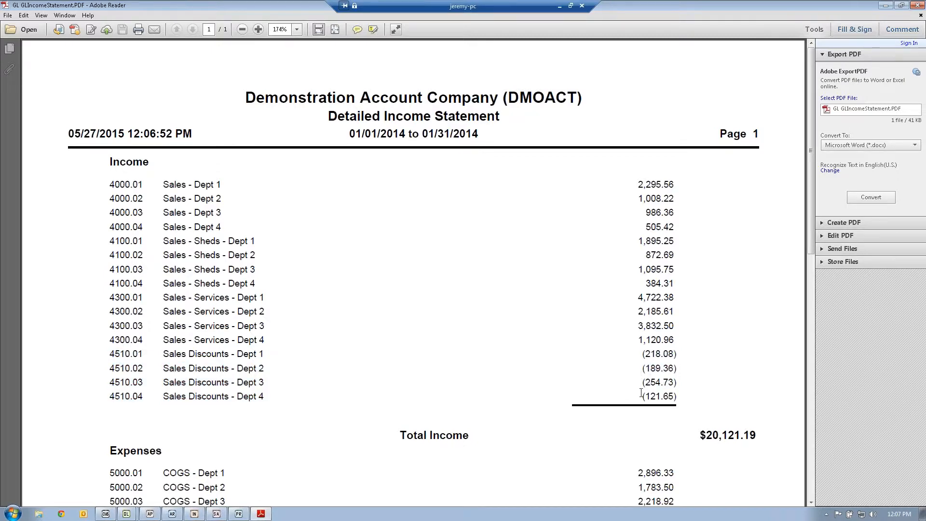
# - Examine the departmental COGS accounts and their amounts in the Expenses section, and close the report
pyautogui.scroll(-3, 142, 365)
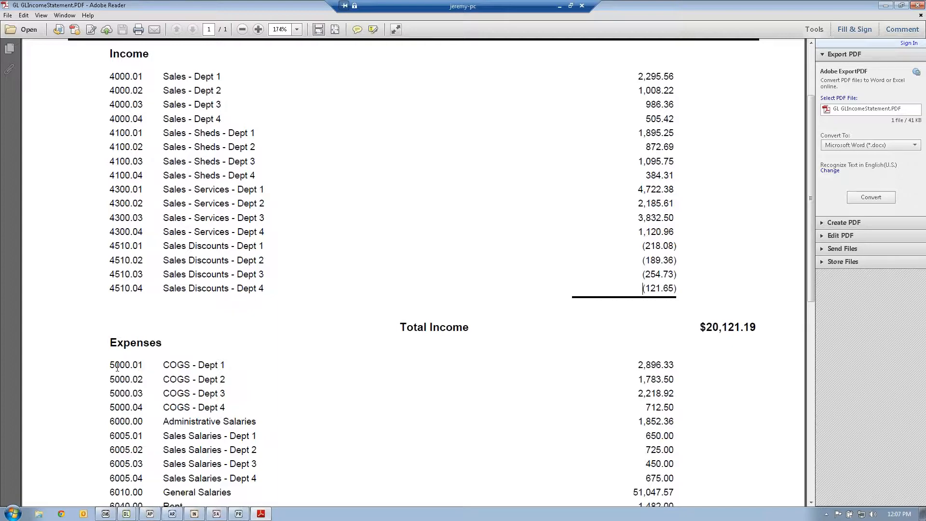
pyautogui.moveTo(110, 365); pyautogui.dragTo(131, 367)
pyautogui.scroll(-3, 338, 405)
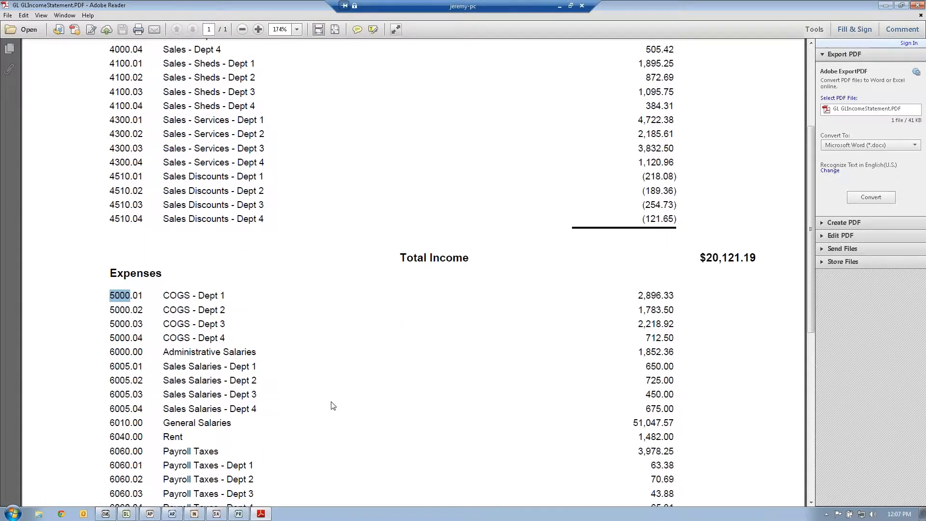
pyautogui.scroll(1, 331, 403)
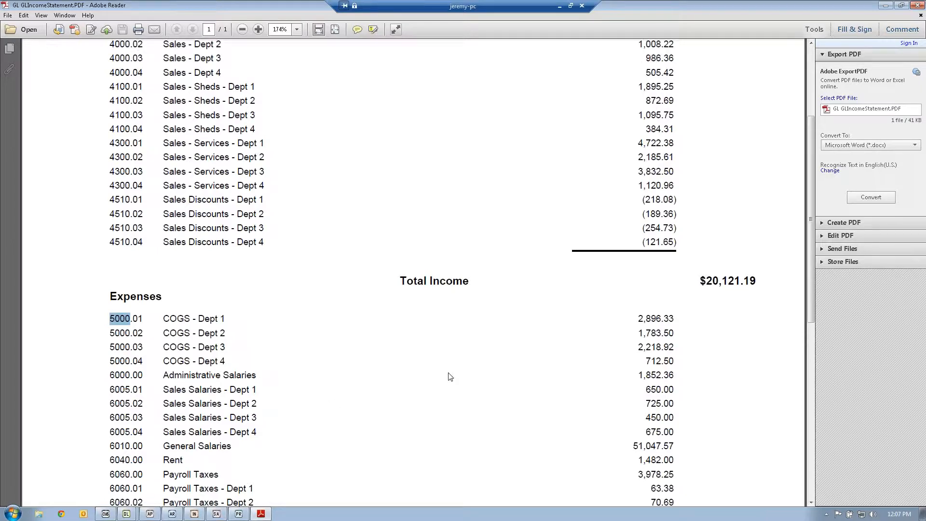
pyautogui.scroll(1, 530, 352)
pyautogui.click(639, 328)
pyautogui.moveTo(640, 328); pyautogui.dragTo(670, 370)
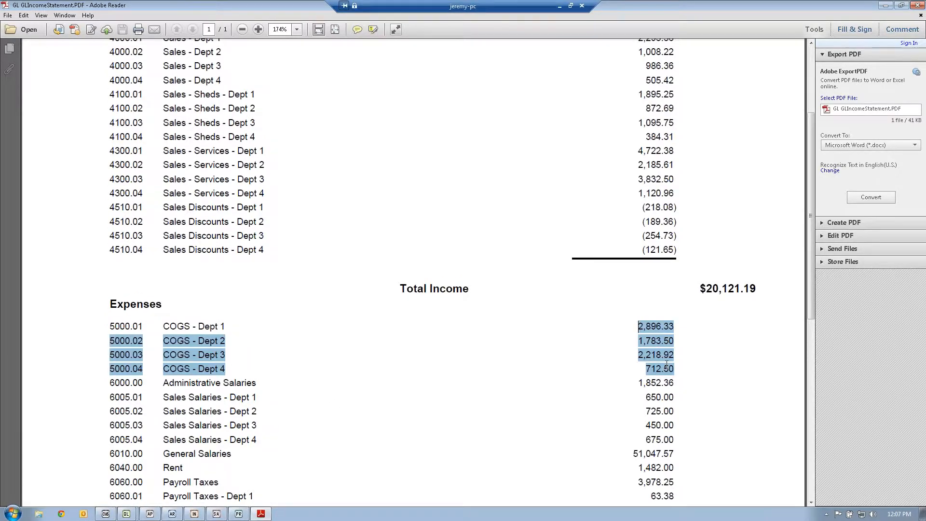
pyautogui.click(916, 5)
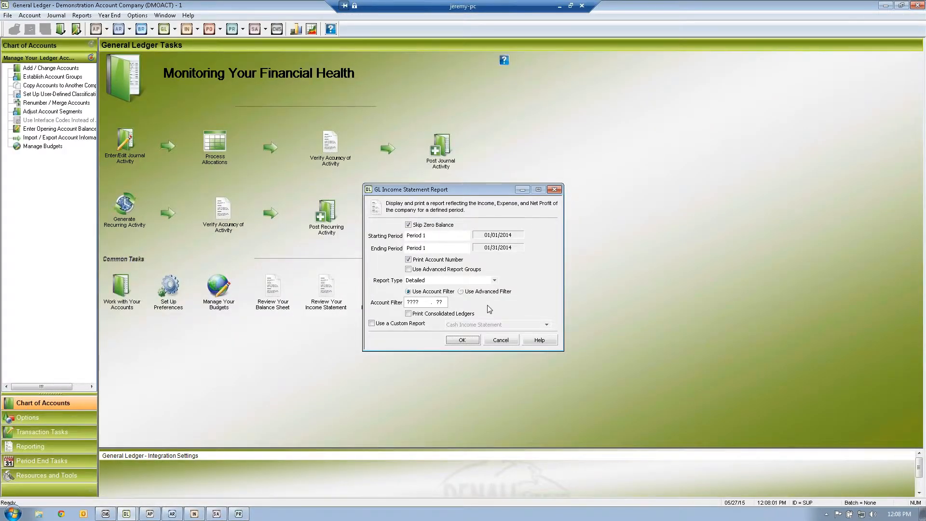
# - Set the department segment of the income statement's account filter to 01 and generate the report on screen
pyautogui.click(439, 302)
pyautogui.write('01')
pyautogui.click(463, 341)
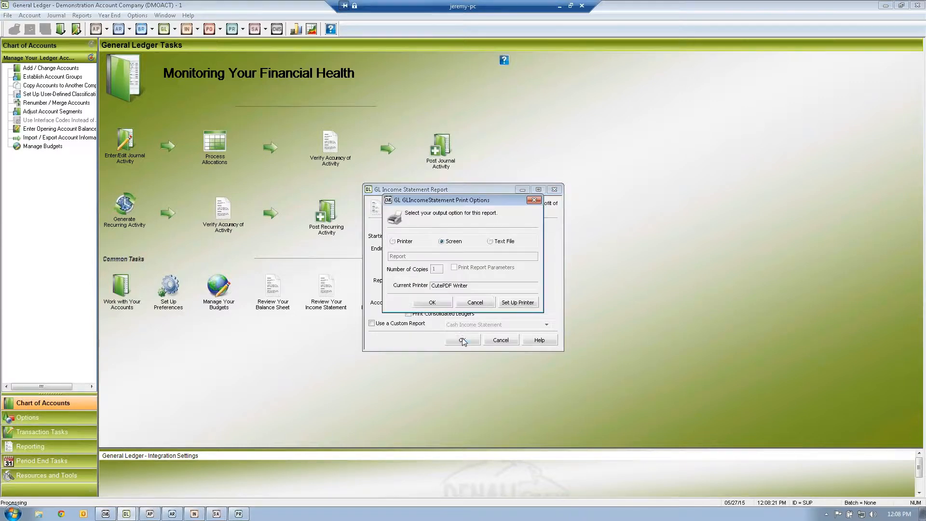
pyautogui.click(440, 303)
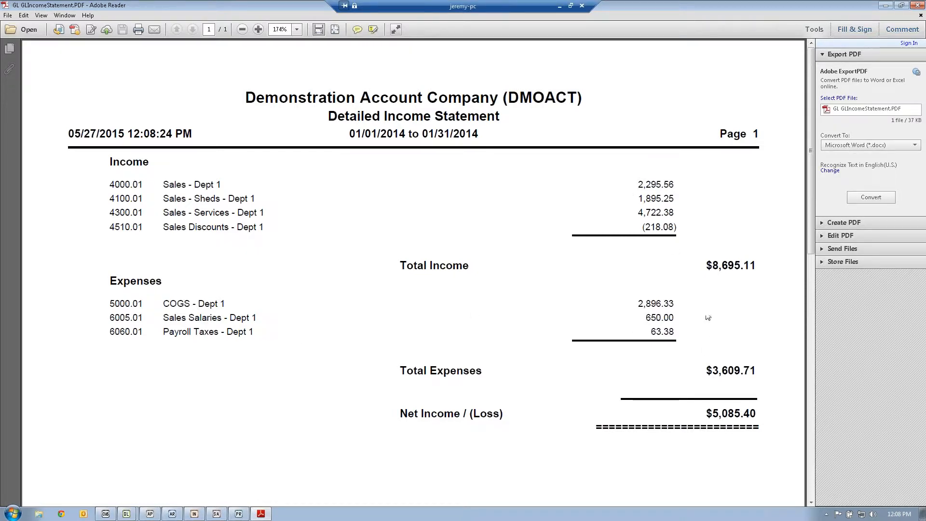
# - Examine the department 1 report's total income, total expenses, net income, account suffix and date range, and close it
pyautogui.moveTo(702, 265); pyautogui.dragTo(760, 264)
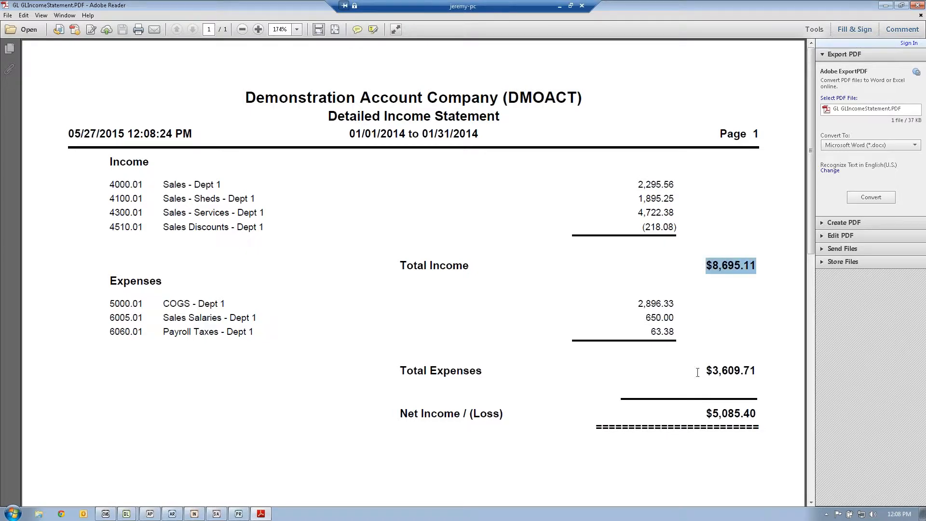
pyautogui.moveTo(707, 372); pyautogui.dragTo(757, 372)
pyautogui.moveTo(706, 414); pyautogui.dragTo(757, 414)
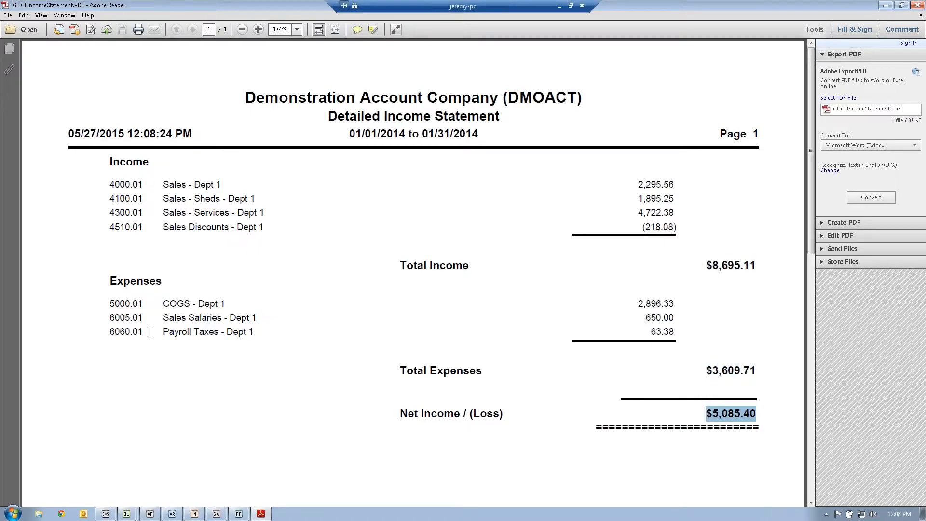
pyautogui.moveTo(149, 332); pyautogui.dragTo(130, 332)
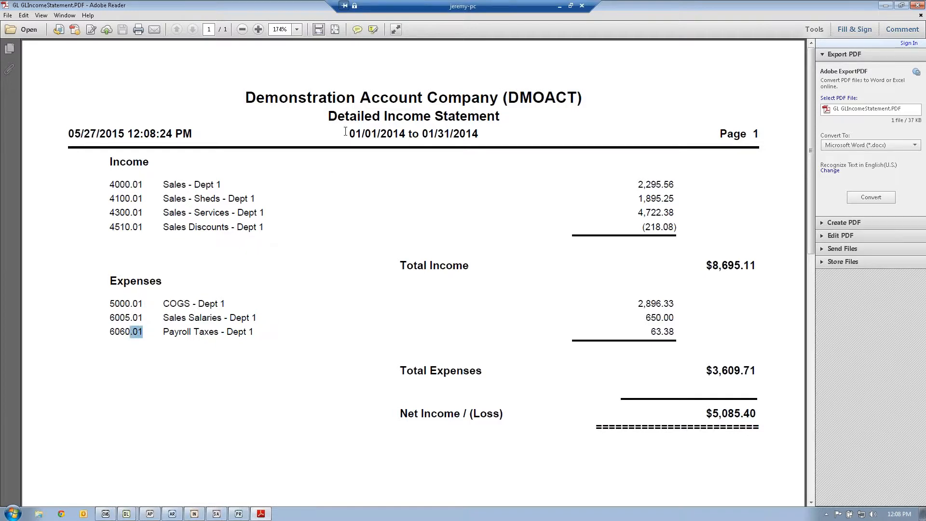
pyautogui.moveTo(348, 134); pyautogui.dragTo(475, 134)
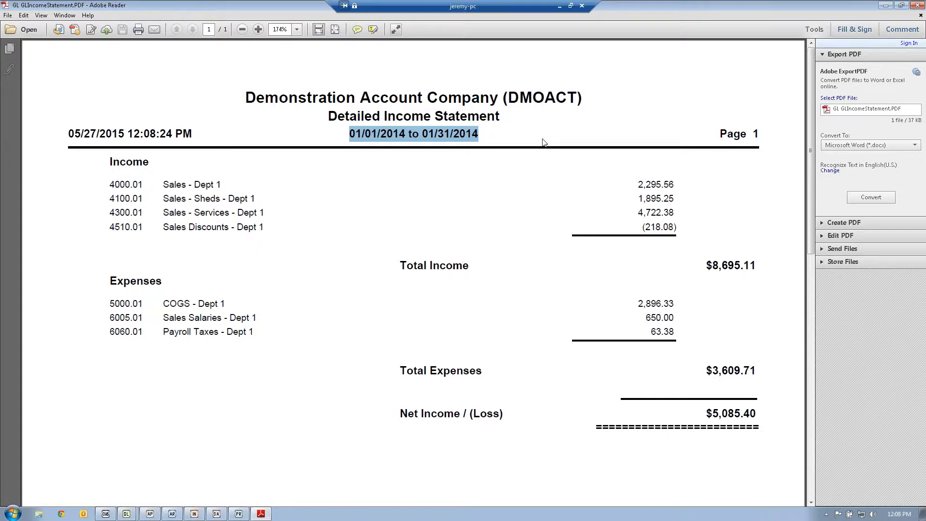
pyautogui.click(917, 5)
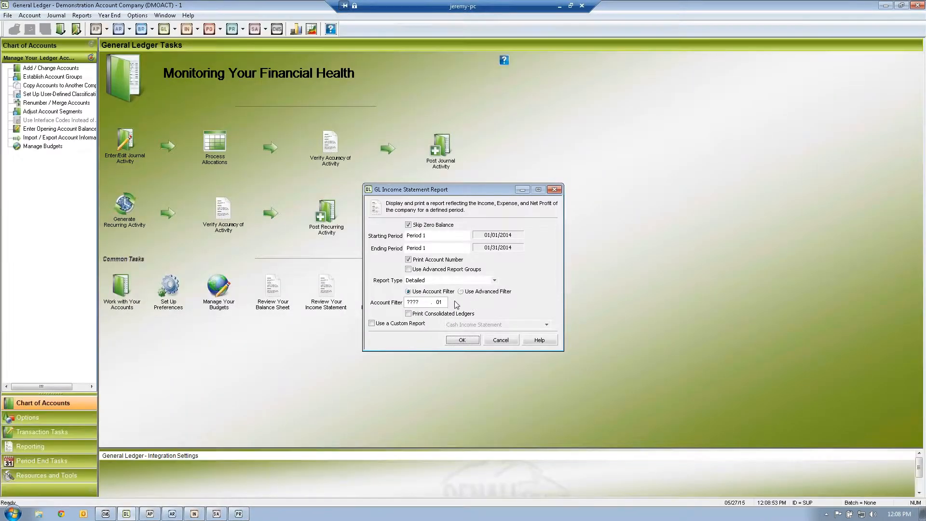
# - Include zero-balance accounts, keep the account filter's department segment at 01, and generate the income statement on screen
pyautogui.write('??')
pyautogui.click(409, 225)
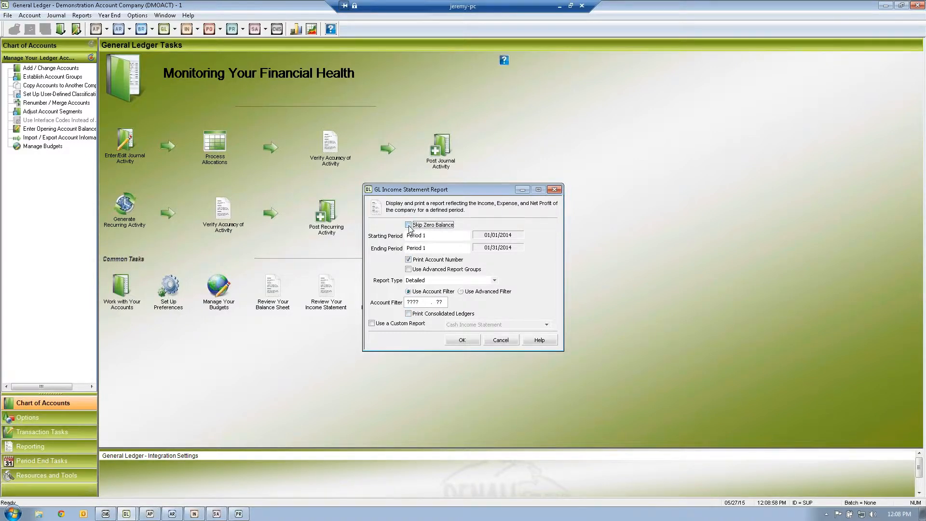
pyautogui.click(440, 302)
pyautogui.write('01')
pyautogui.click(471, 340)
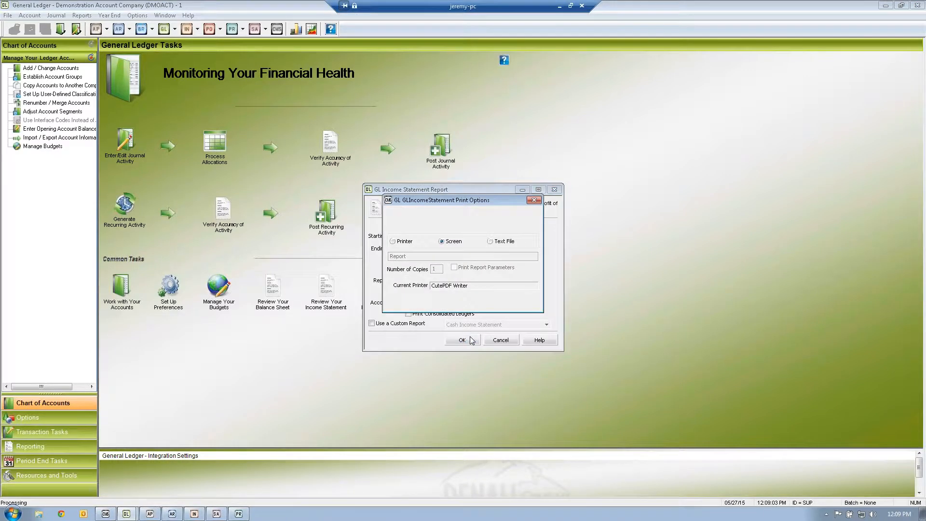
pyautogui.click(446, 302)
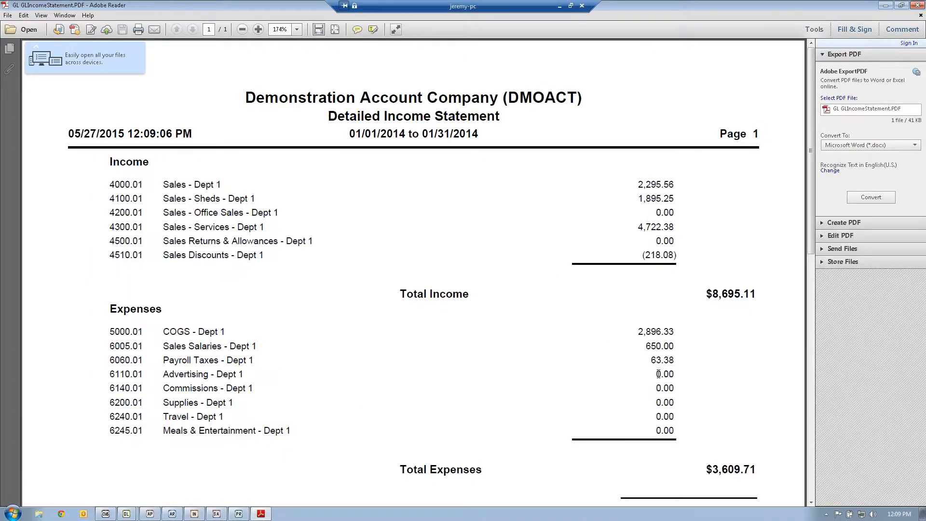
# - Examine the department 1 expense accounts with zero balances and the net income, and close the report and its options
pyautogui.moveTo(658, 373); pyautogui.dragTo(668, 428)
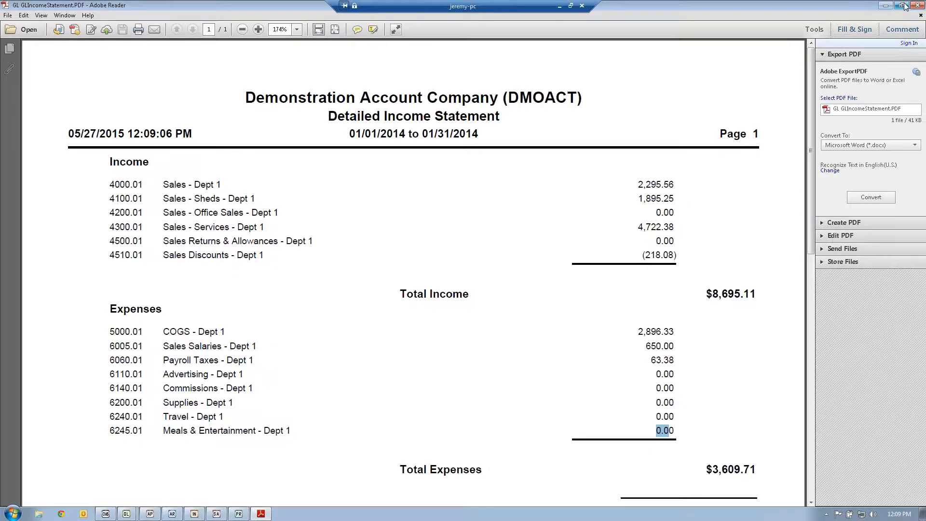
pyautogui.scroll(-2, 718, 358)
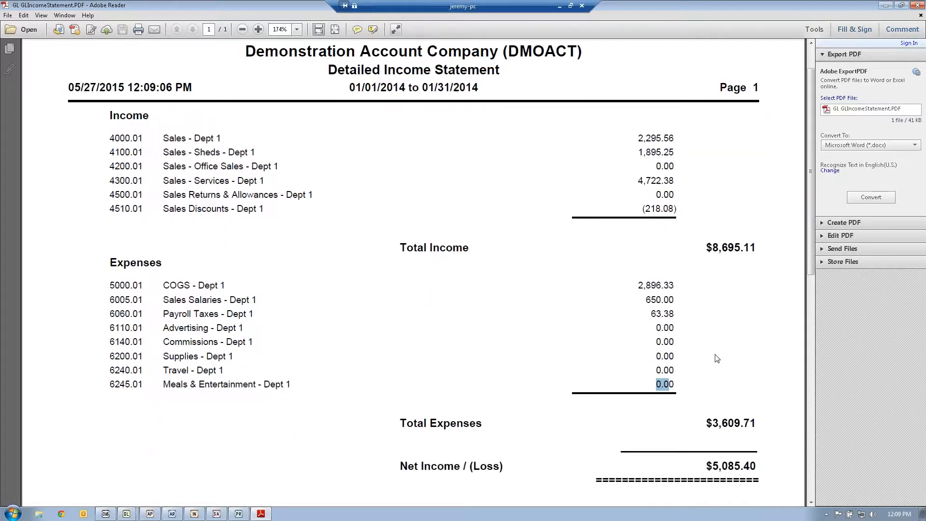
pyautogui.click(917, 5)
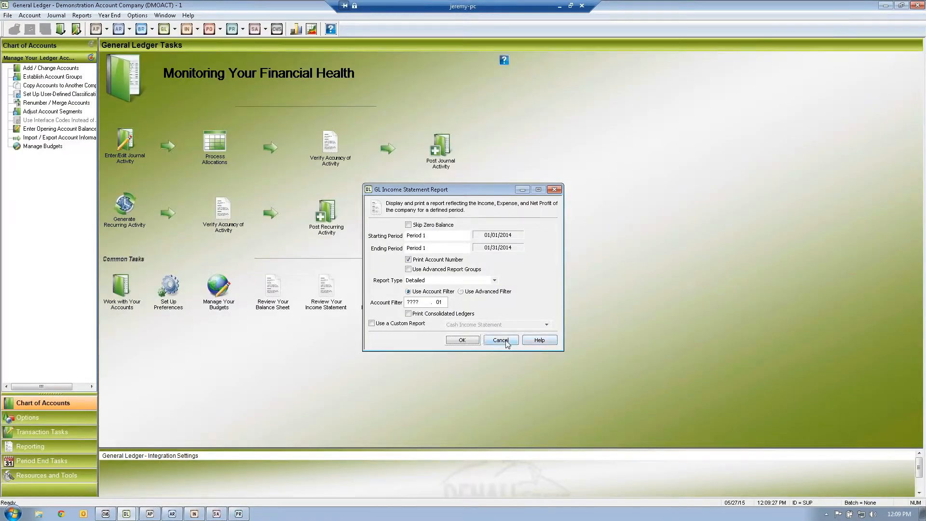
pyautogui.click(510, 340)
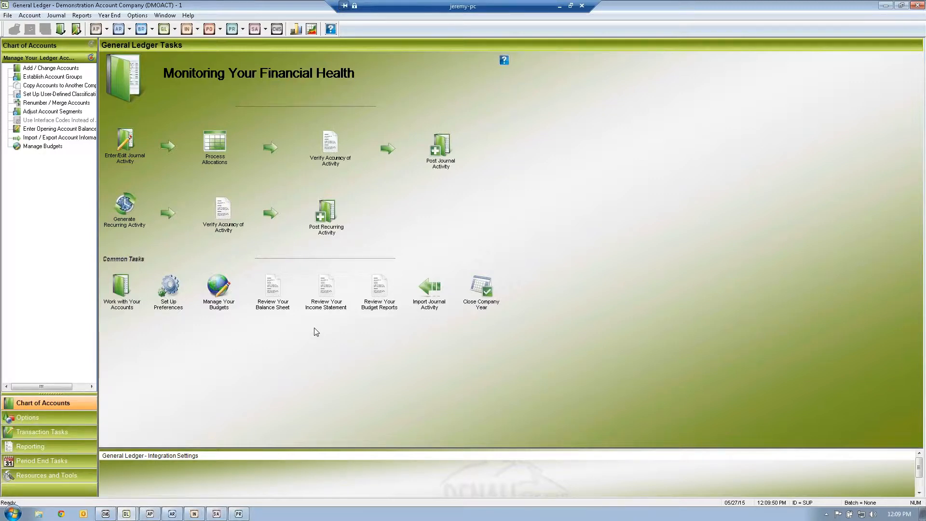
pyautogui.click(322, 308)
pyautogui.click(451, 280)
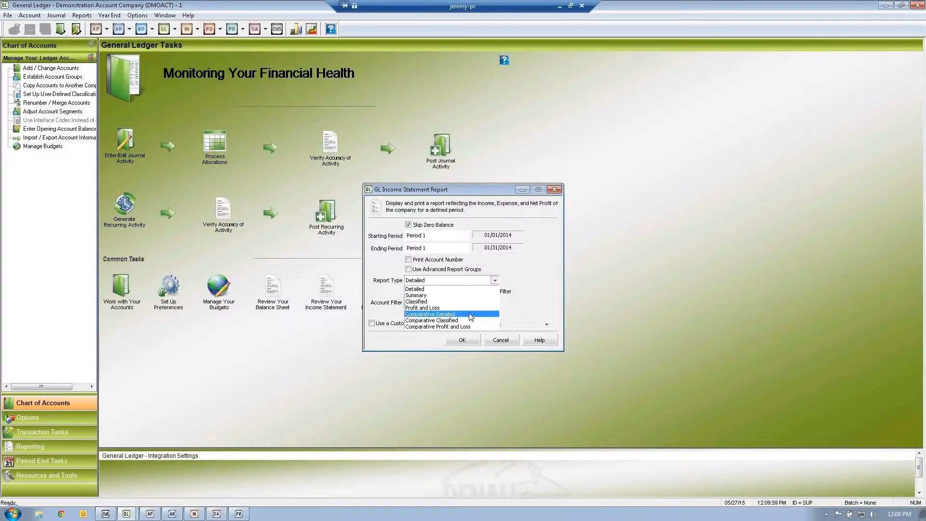
pyautogui.click(506, 339)
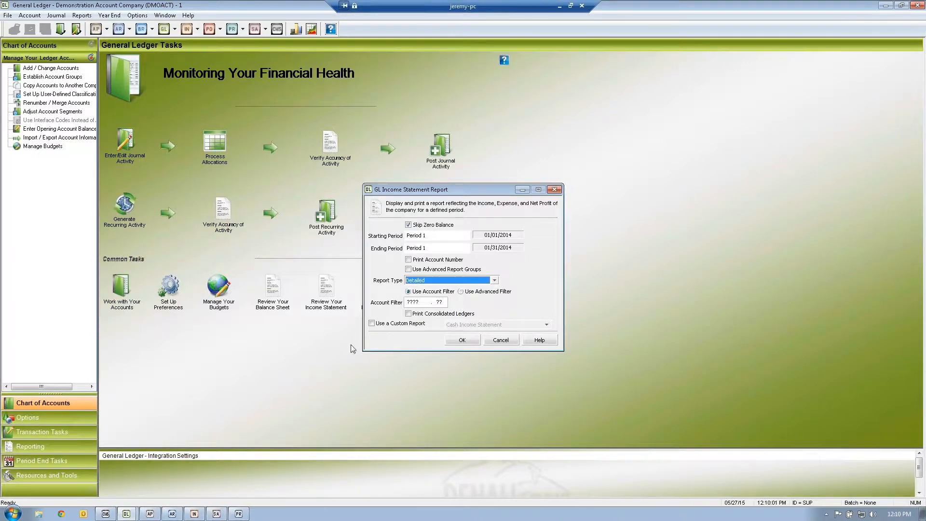
pyautogui.click(492, 340)
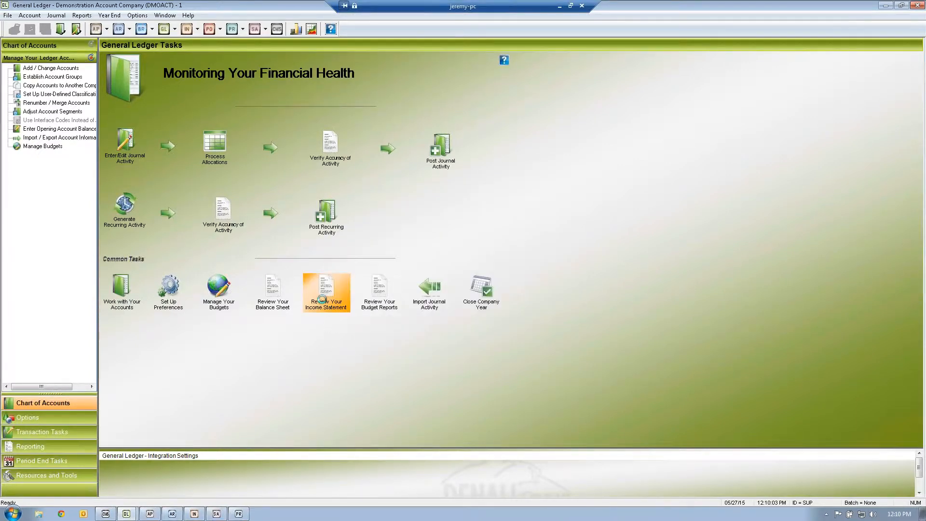
# - Generate a Comparative Detailed income statement on screen for Period 1, covering all departments
pyautogui.click(324, 304)
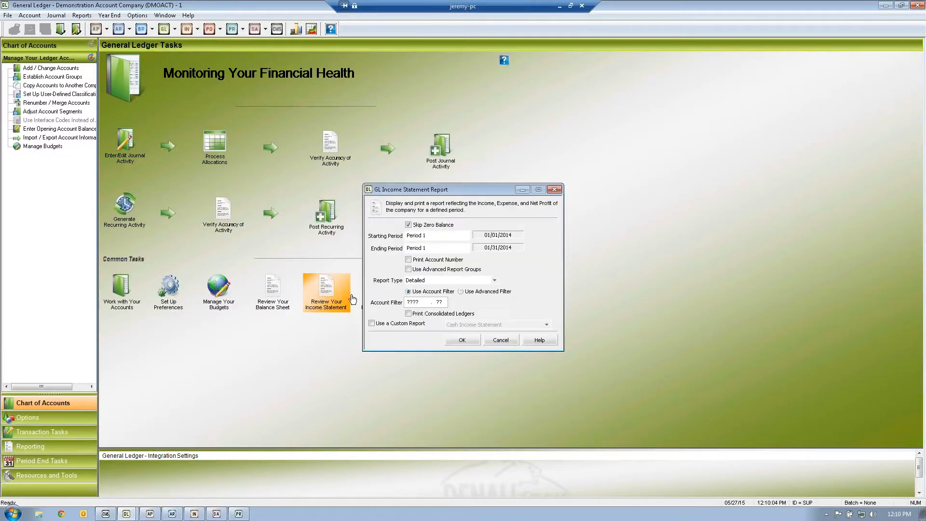
pyautogui.click(437, 280)
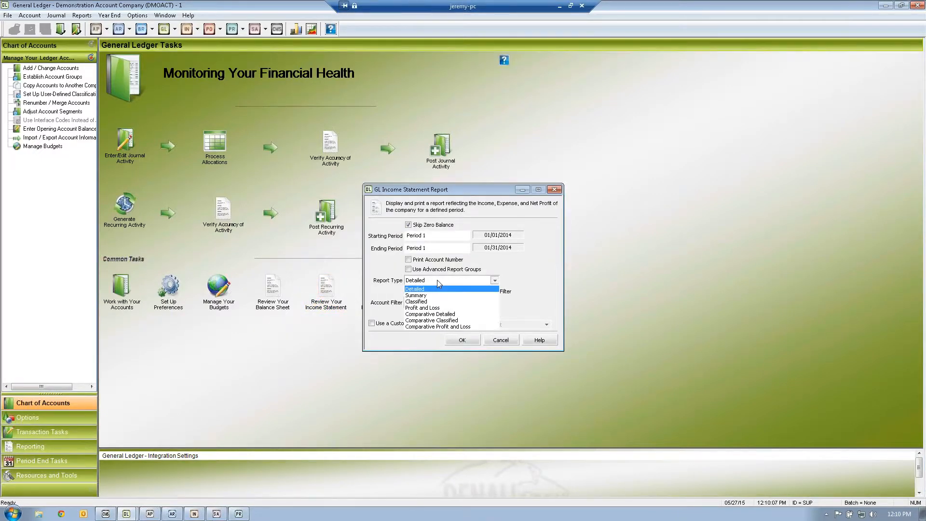
pyautogui.click(460, 314)
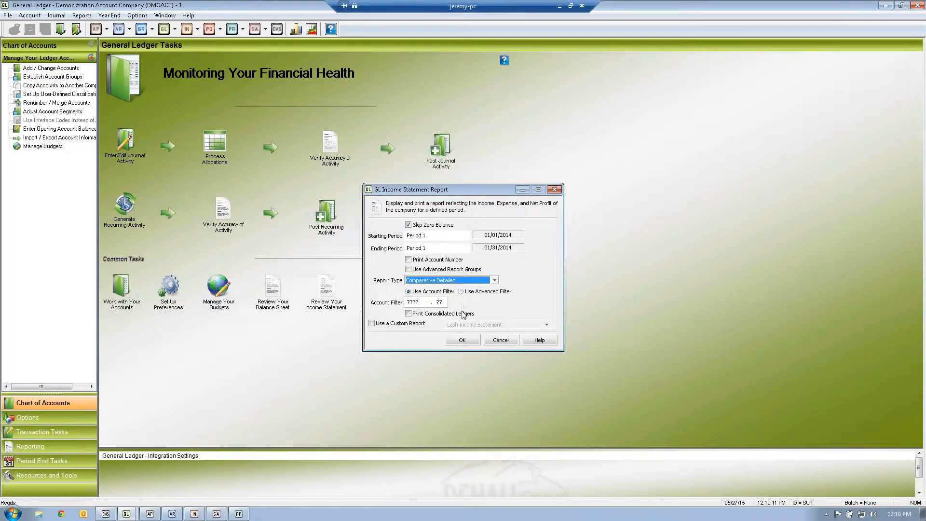
pyautogui.click(463, 341)
pyautogui.click(442, 239)
pyautogui.click(438, 250)
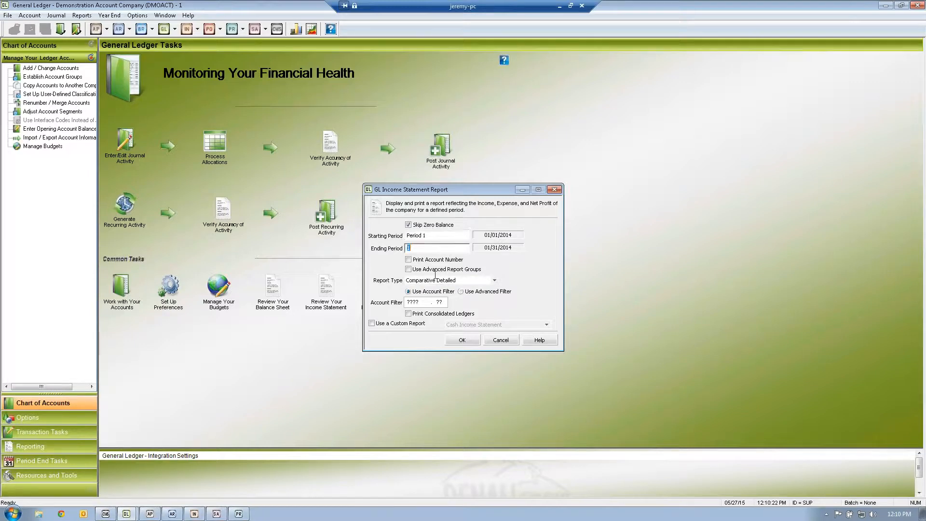
pyautogui.click(456, 339)
pyautogui.click(432, 303)
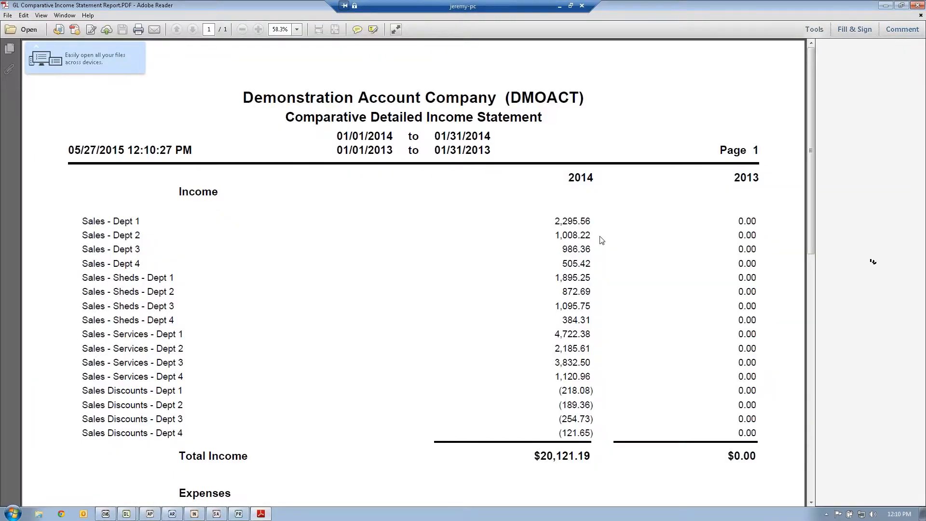
# - Compare the 2014 and 2013 columns of the comparative income statement, and close the report
pyautogui.moveTo(552, 226); pyautogui.dragTo(751, 235)
pyautogui.moveTo(569, 178); pyautogui.dragTo(596, 178)
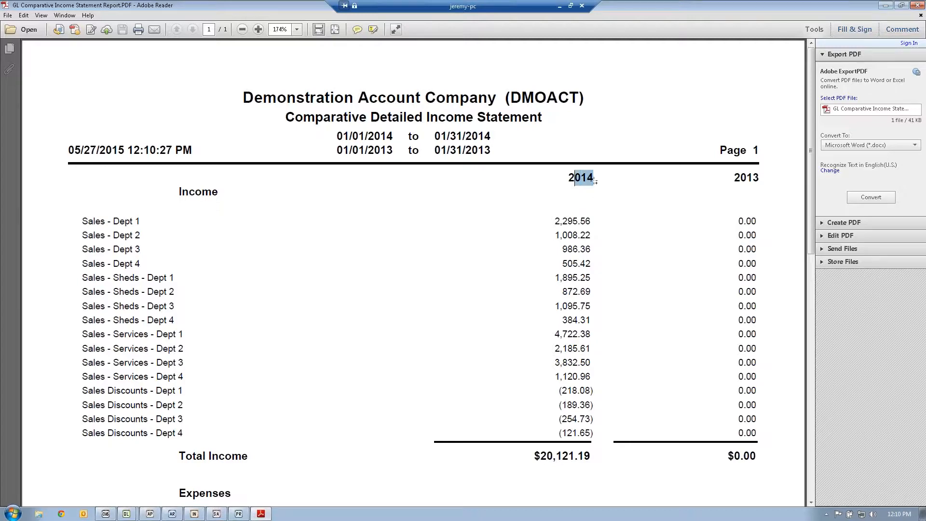
pyautogui.moveTo(732, 179); pyautogui.dragTo(762, 181)
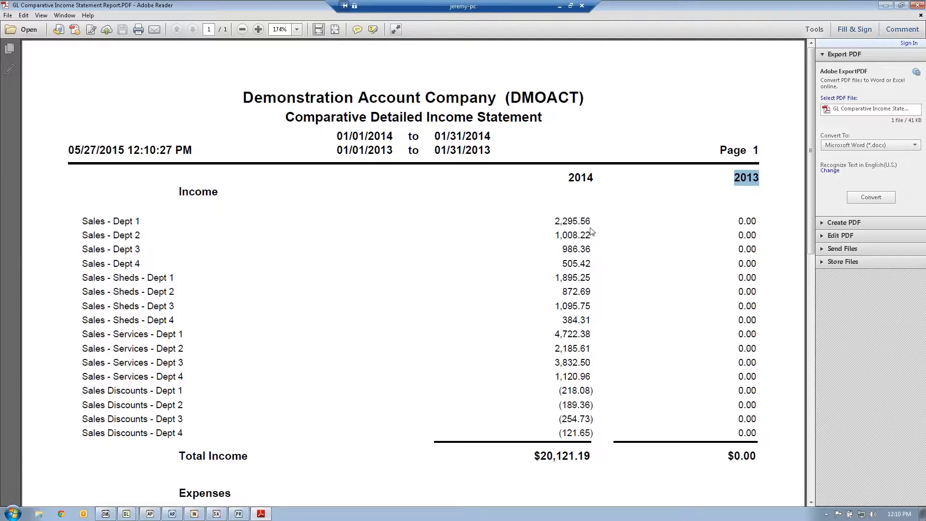
pyautogui.moveTo(569, 178); pyautogui.dragTo(592, 178)
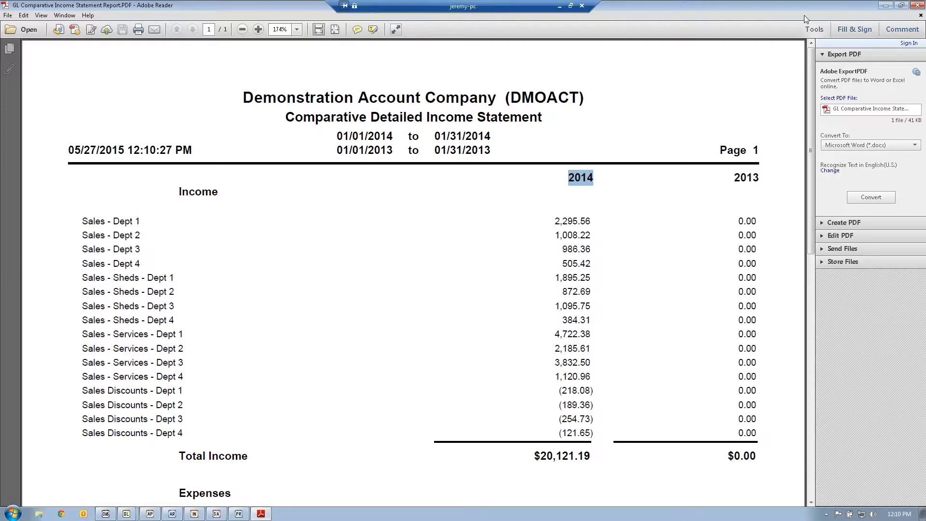
pyautogui.click(916, 5)
# - Set the starting and ending periods to 14 and generate the comparative income statement on screen
pyautogui.click(436, 235)
pyautogui.write('14')
pyautogui.press('Tab')
pyautogui.write('14')
pyautogui.click(465, 340)
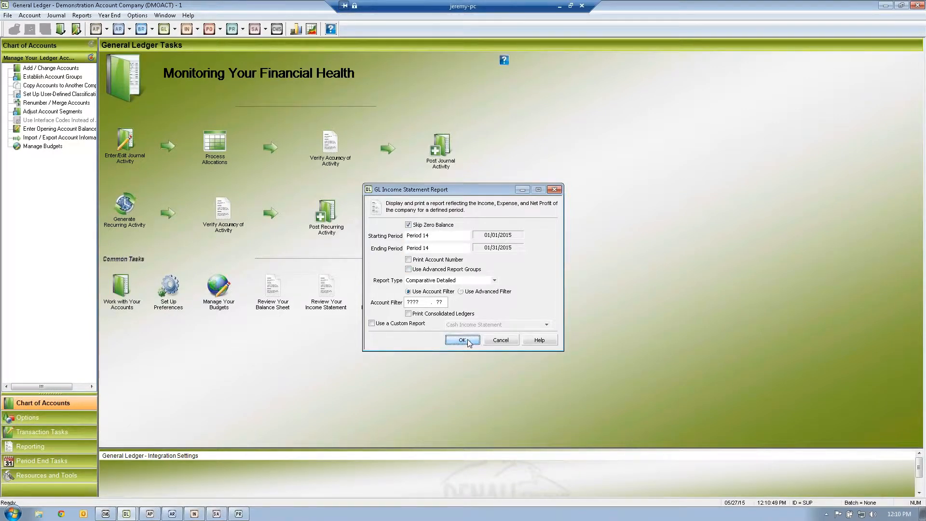
pyautogui.click(446, 302)
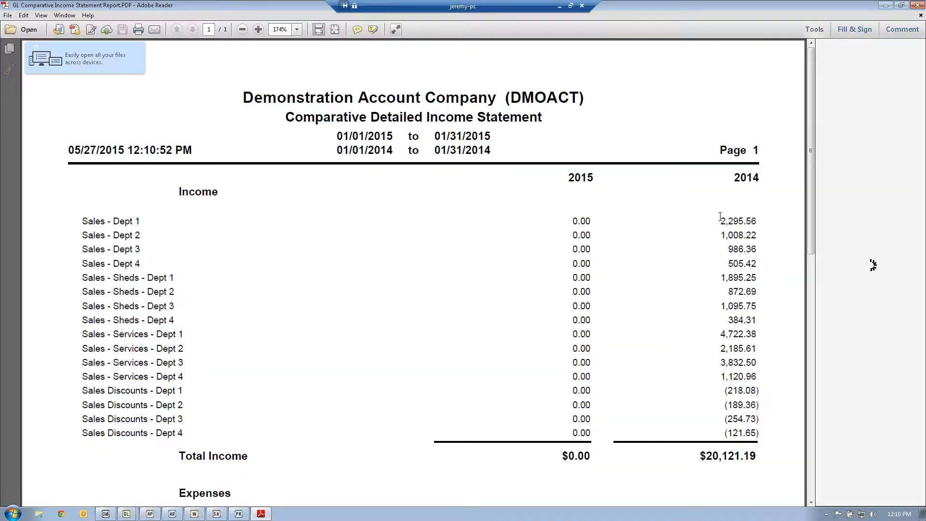
# - Compare the 2015 and 2014 amounts for departmental sales and administrative salaries, and close the report and its options
pyautogui.moveTo(719, 217); pyautogui.dragTo(741, 227)
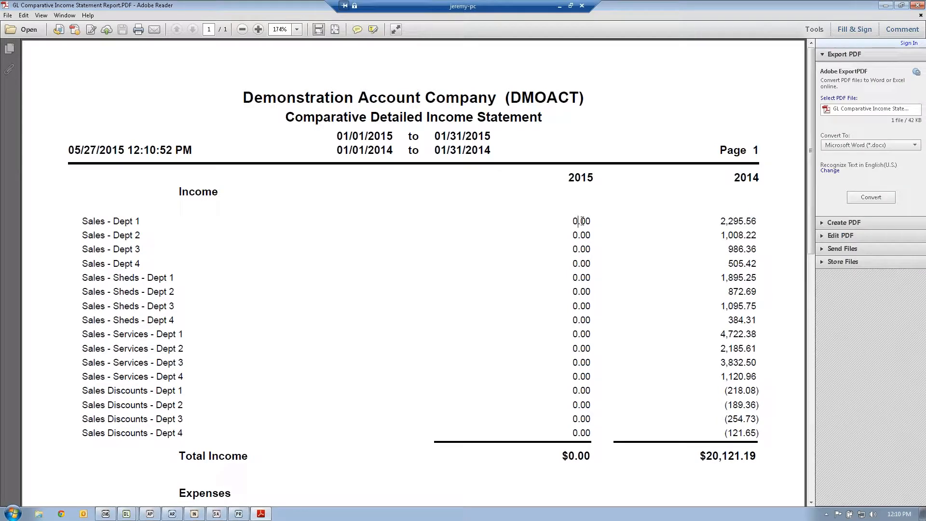
pyautogui.moveTo(594, 227); pyautogui.dragTo(583, 281)
pyautogui.scroll(-3, 583, 280)
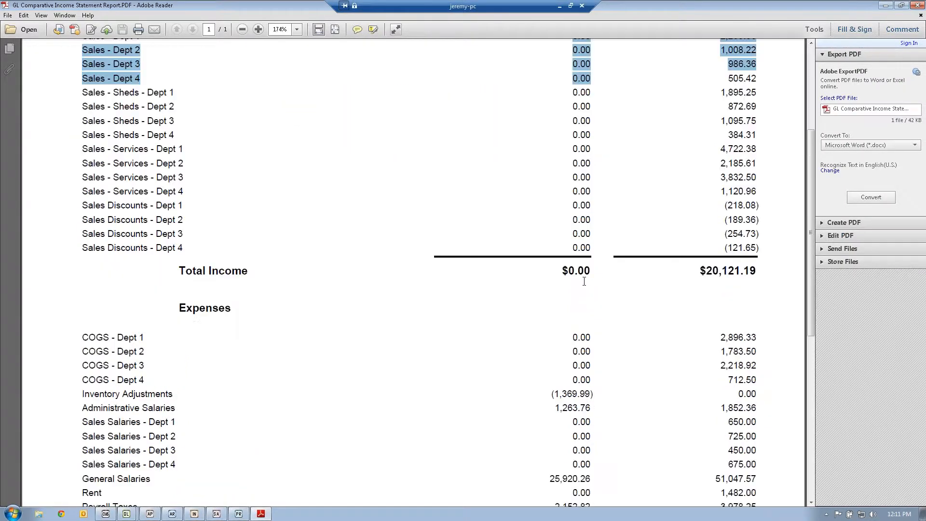
pyautogui.moveTo(554, 377); pyautogui.dragTo(595, 379)
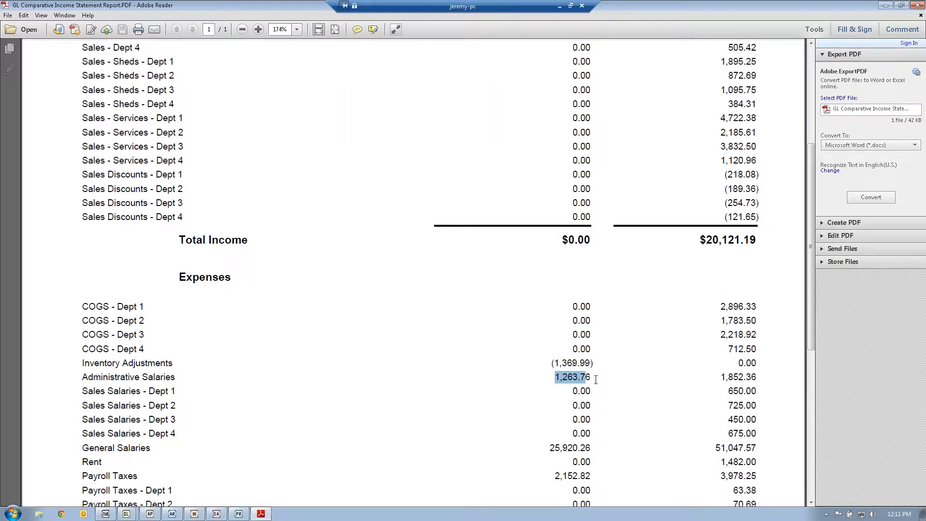
pyautogui.scroll(-1, 594, 377)
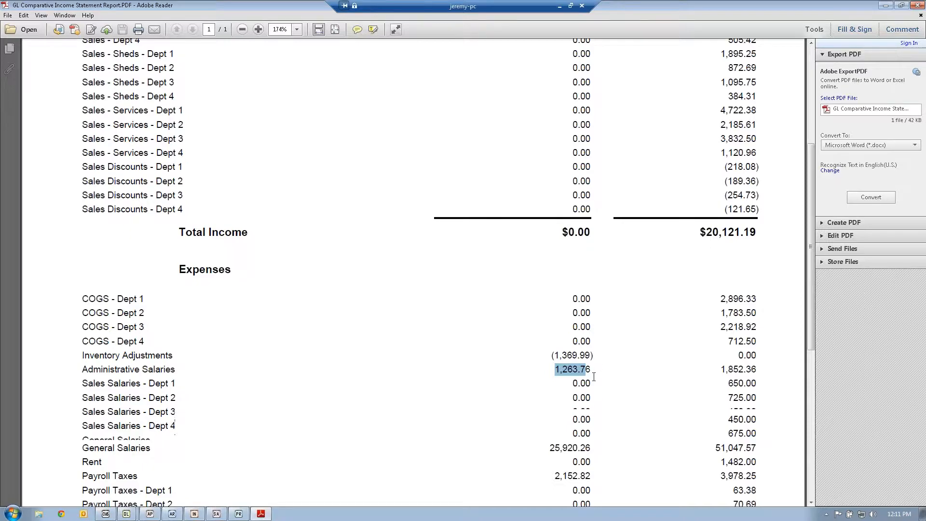
pyautogui.moveTo(593, 376); pyautogui.dragTo(595, 347)
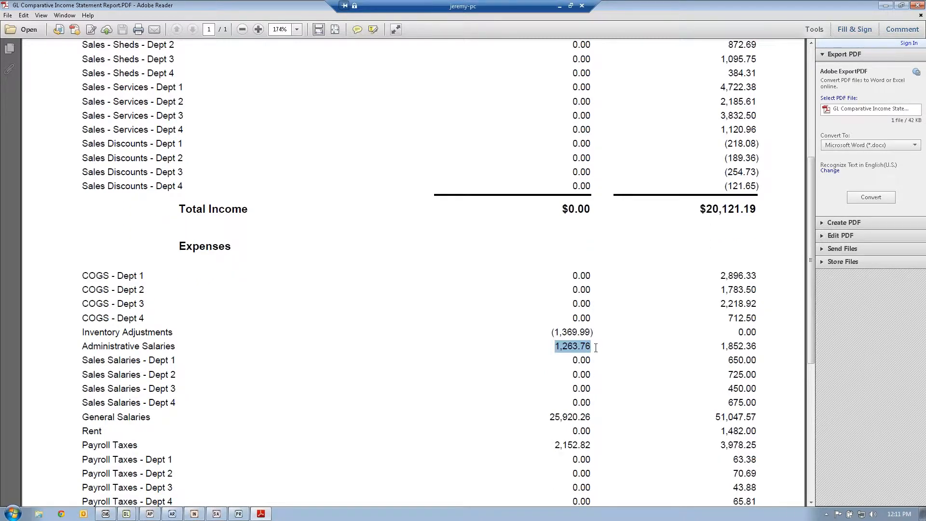
pyautogui.moveTo(716, 346); pyautogui.dragTo(756, 342)
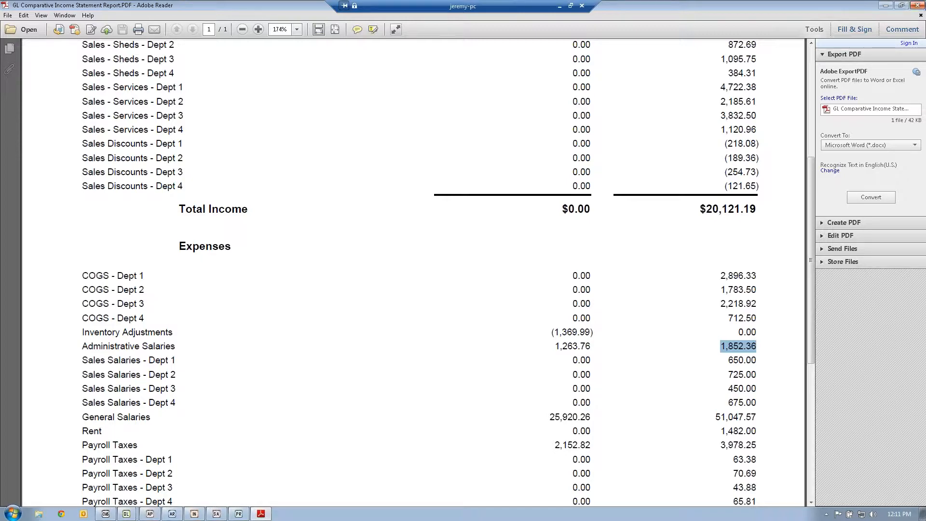
pyautogui.click(916, 5)
pyautogui.click(501, 340)
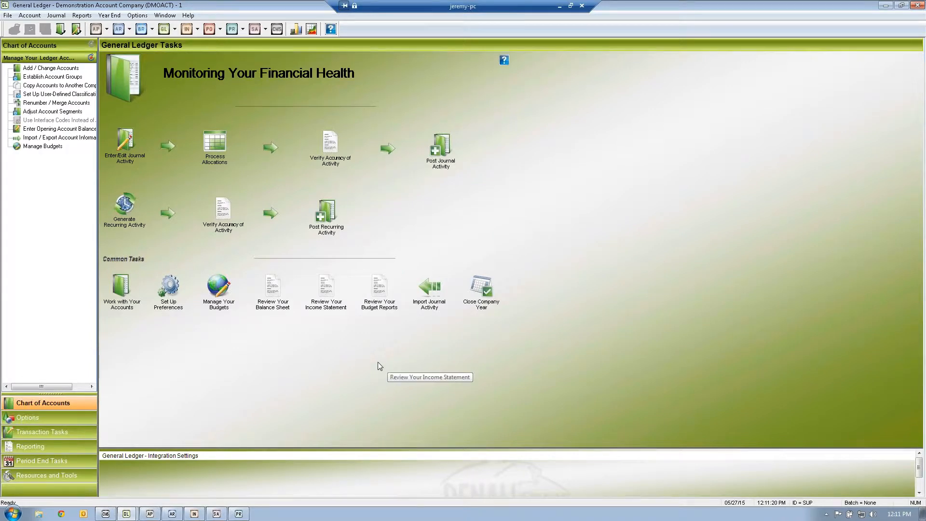
# - Generate a Classified income statement on screen for Period 1, with zero balances and account numbers included
pyautogui.click(321, 298)
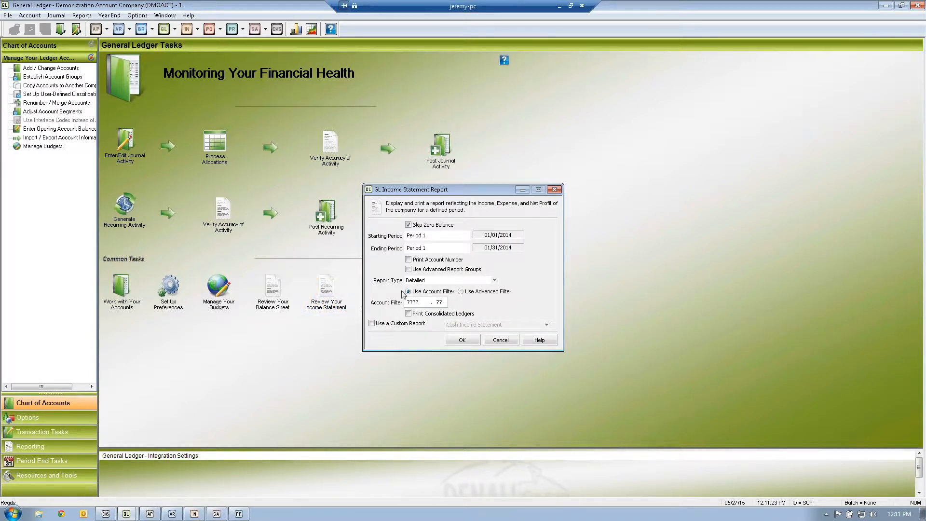
pyautogui.click(455, 281)
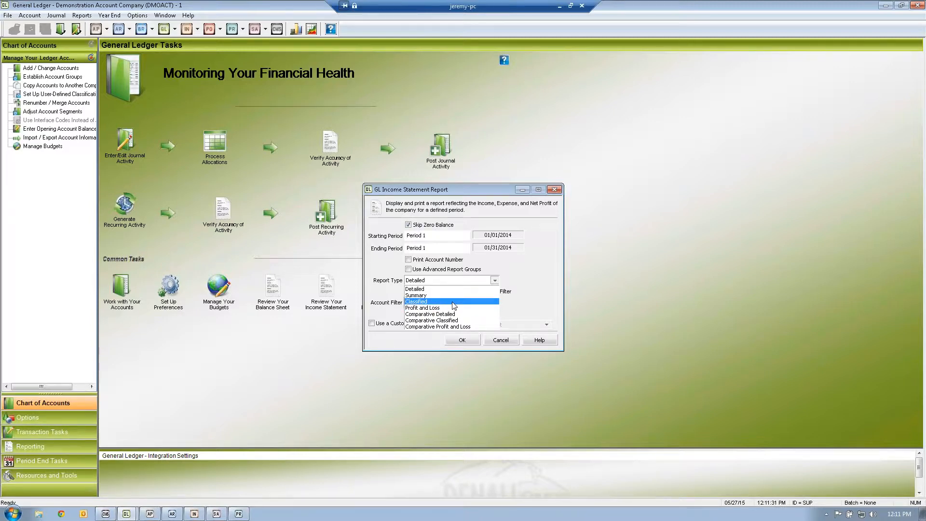
pyautogui.click(453, 303)
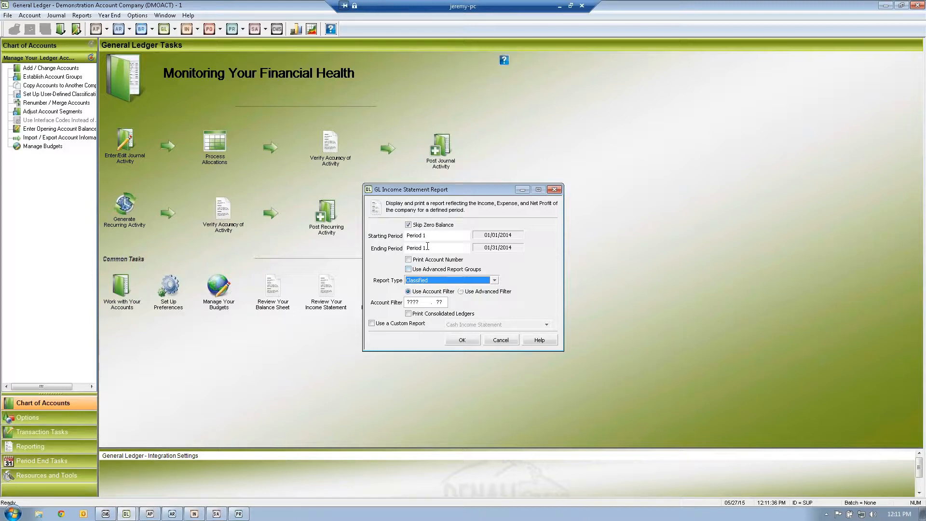
pyautogui.click(408, 225)
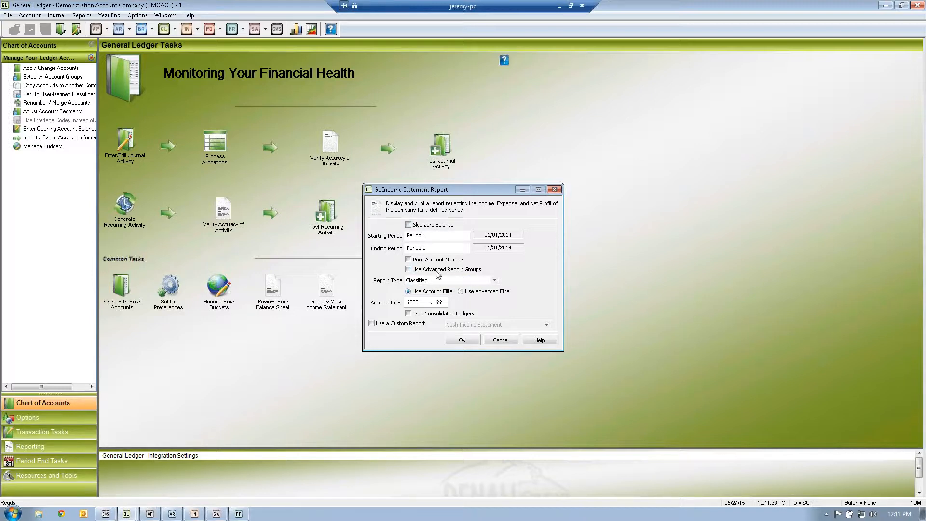
pyautogui.click(408, 259)
pyautogui.click(462, 339)
pyautogui.click(432, 302)
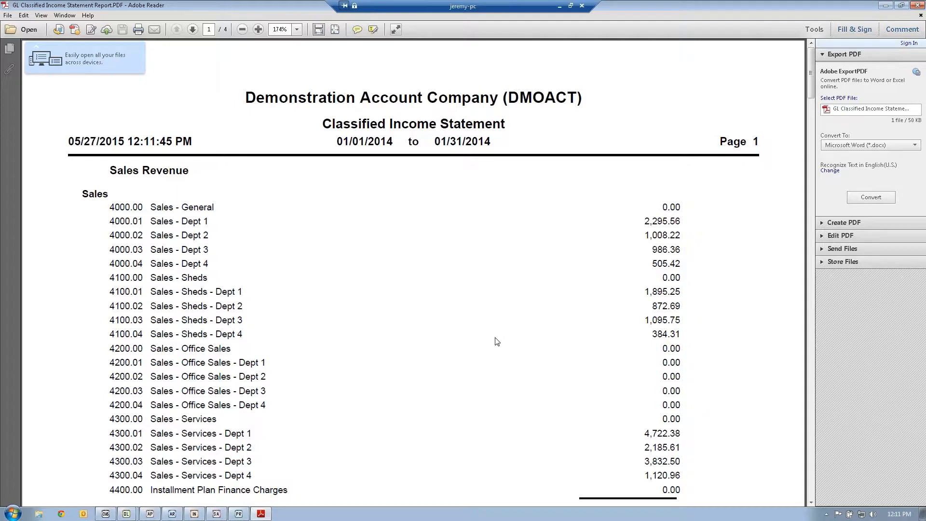
# - Examine the departmental accounts grouped under Sales in the classified report's Sales Revenue section and their subtotal
pyautogui.scroll(-1, 496, 342)
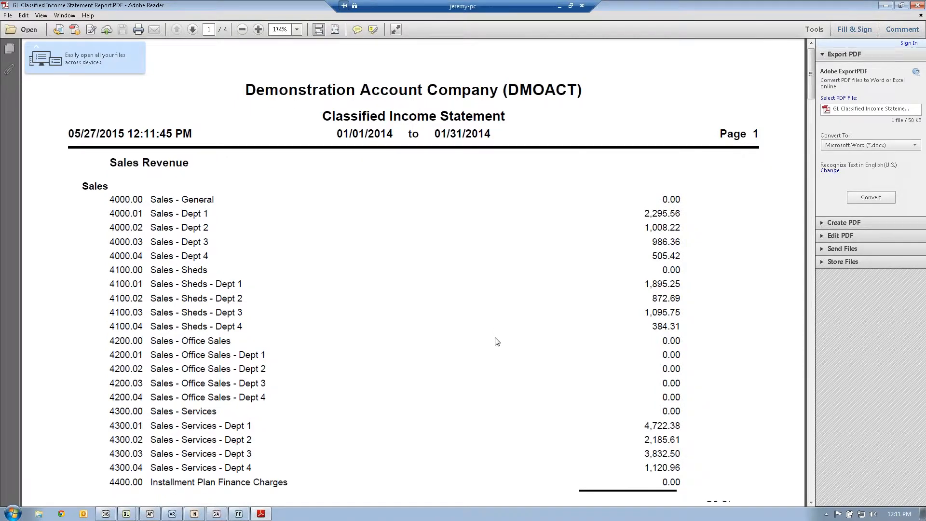
pyautogui.scroll(-1, 497, 341)
pyautogui.moveTo(81, 178); pyautogui.dragTo(302, 467)
pyautogui.scroll(-1, 390, 415)
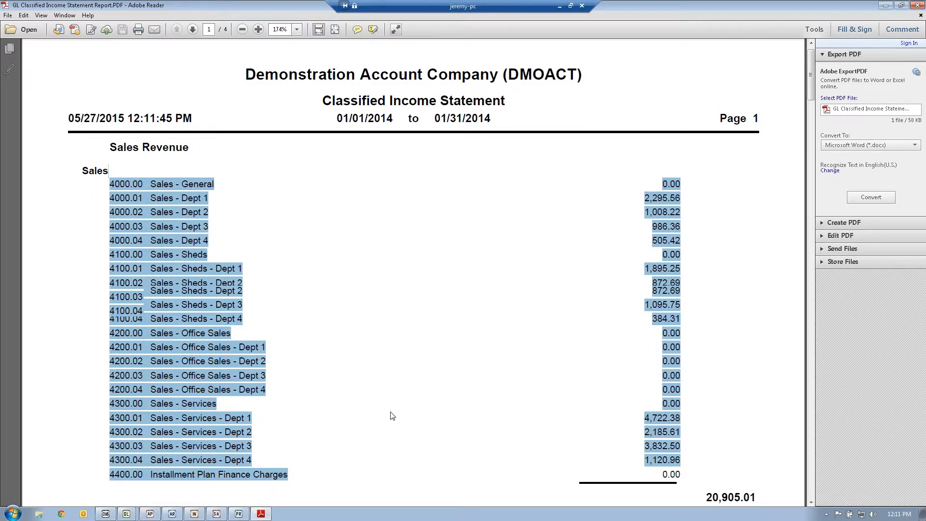
pyautogui.scroll(-3, 392, 416)
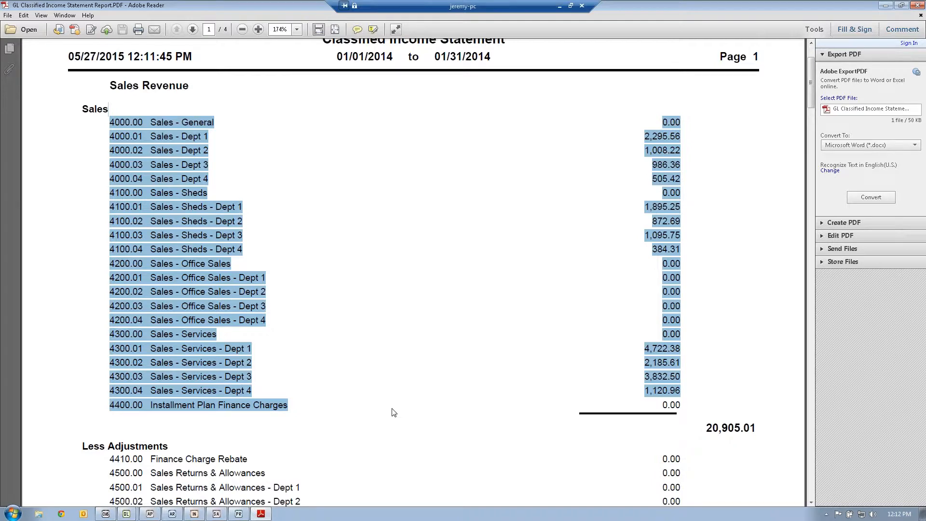
# - Examine the Less Adjustments and Cost of Goods Sold accounts with the Net Sales Revenue and Gross Profit on Sales amounts
pyautogui.scroll(-3, 394, 413)
pyautogui.scroll(-4, 394, 409)
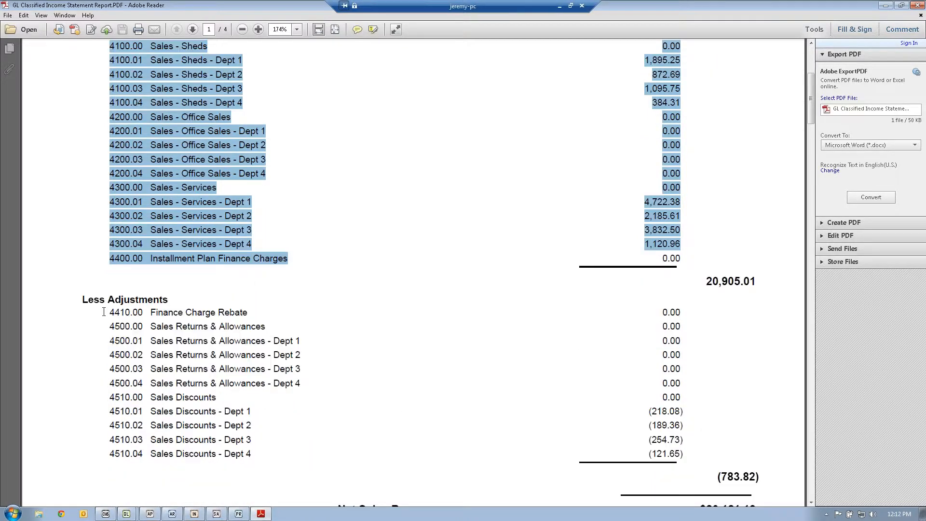
pyautogui.scroll(-2, 808, 122)
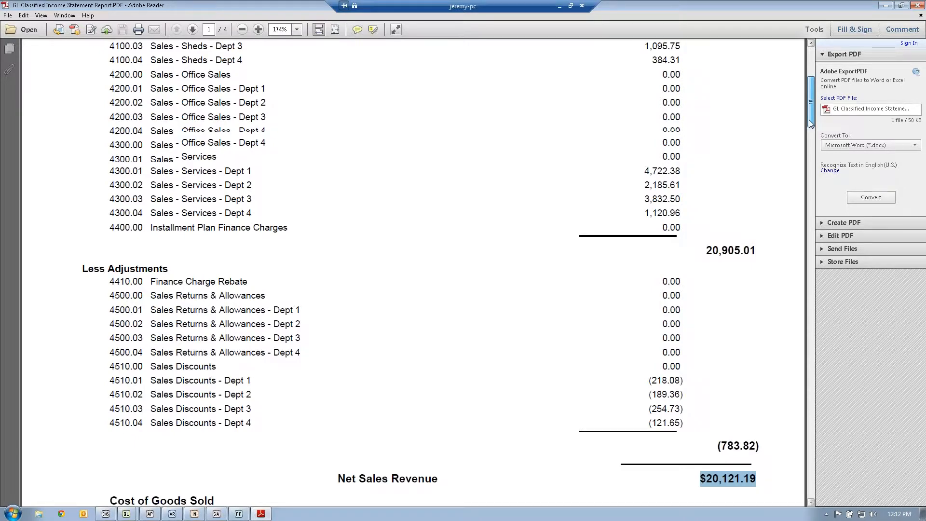
pyautogui.moveTo(808, 119); pyautogui.dragTo(808, 147)
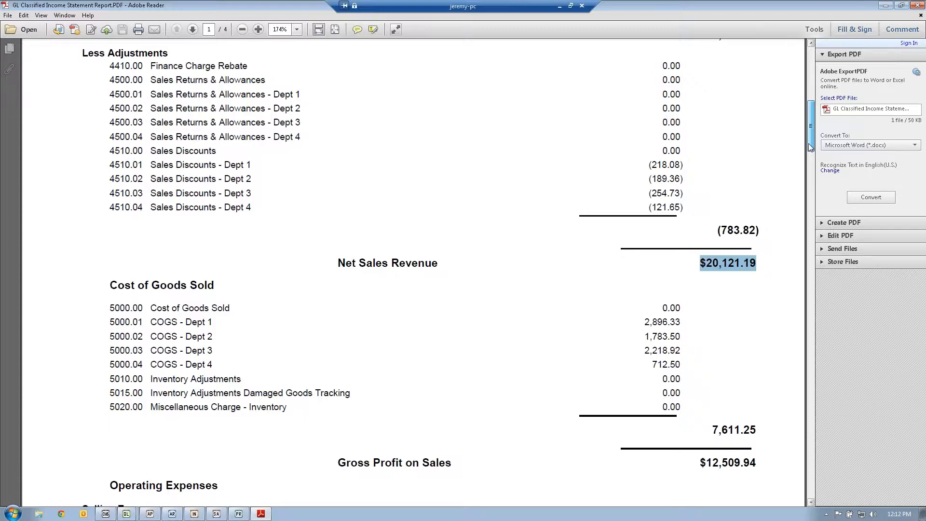
pyautogui.moveTo(810, 147); pyautogui.dragTo(810, 150)
pyautogui.moveTo(110, 291); pyautogui.dragTo(311, 380)
pyautogui.doubleClick(728, 445)
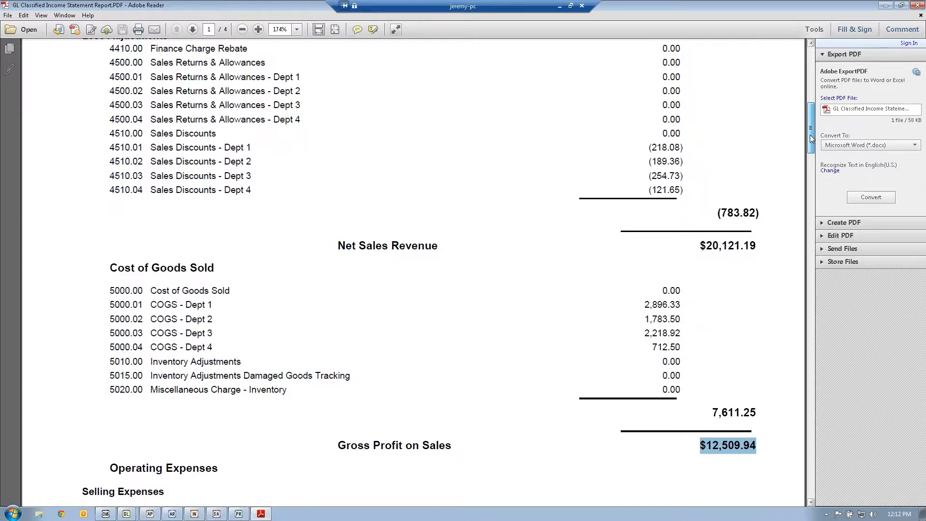
# - Review the Operating Profit (Loss) line and the final Income Before Taxes, Provision for Income Taxes and Net Income / (Loss) amounts
pyautogui.moveTo(809, 135); pyautogui.dragTo(809, 135)
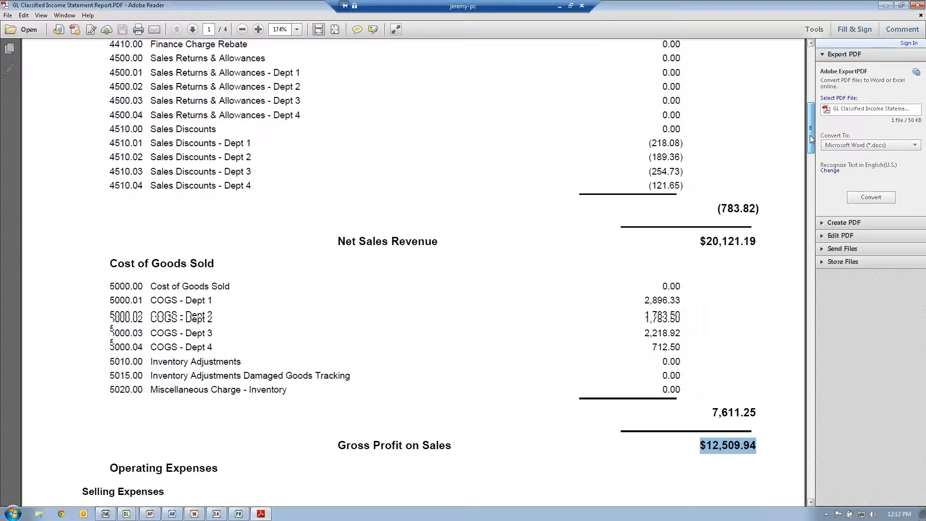
pyautogui.moveTo(810, 138); pyautogui.dragTo(803, 263)
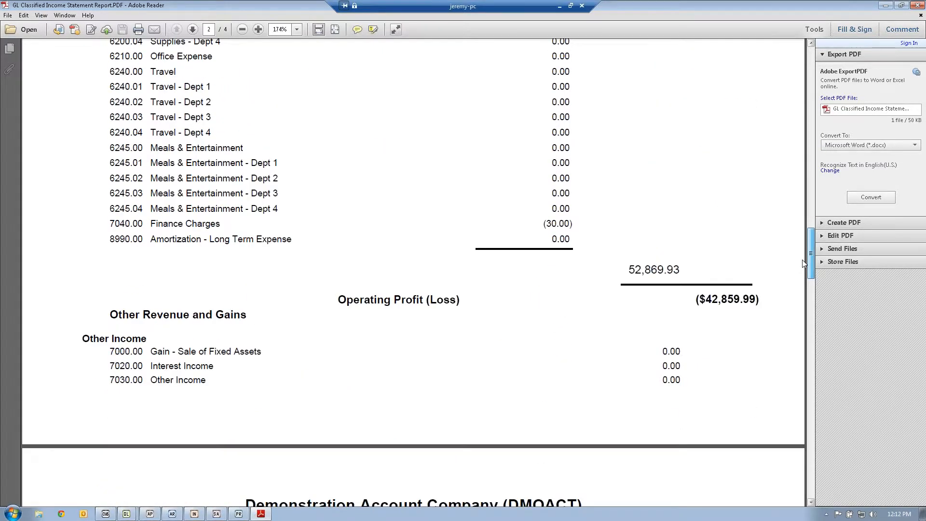
pyautogui.moveTo(802, 262); pyautogui.dragTo(802, 270)
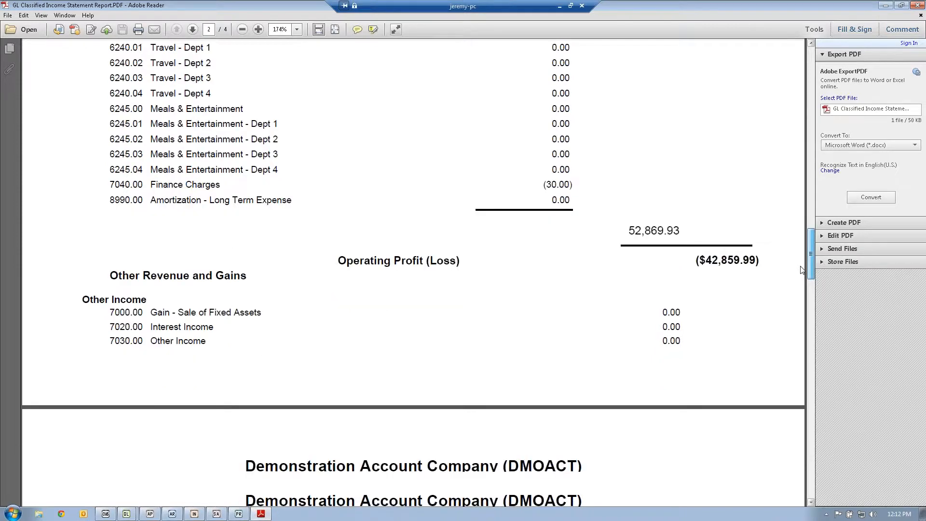
pyautogui.moveTo(802, 269); pyautogui.dragTo(800, 280)
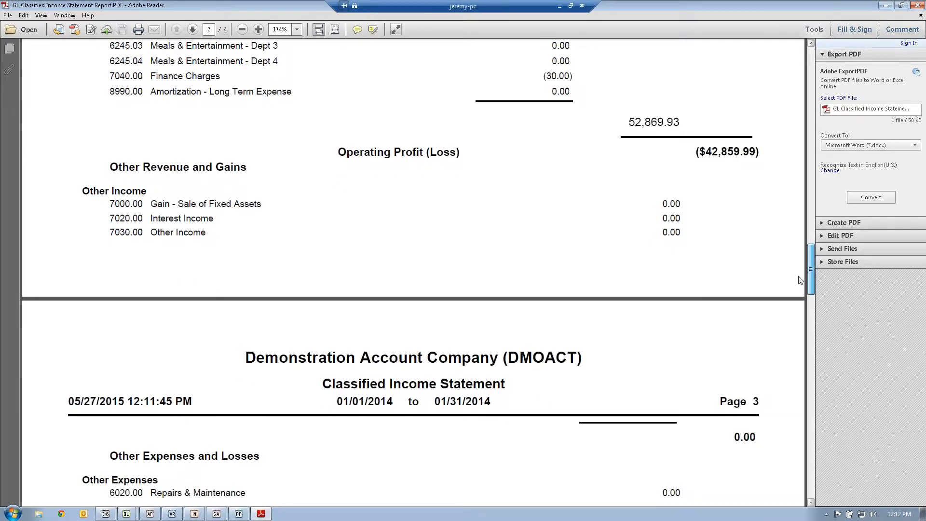
pyautogui.moveTo(800, 280); pyautogui.dragTo(804, 410)
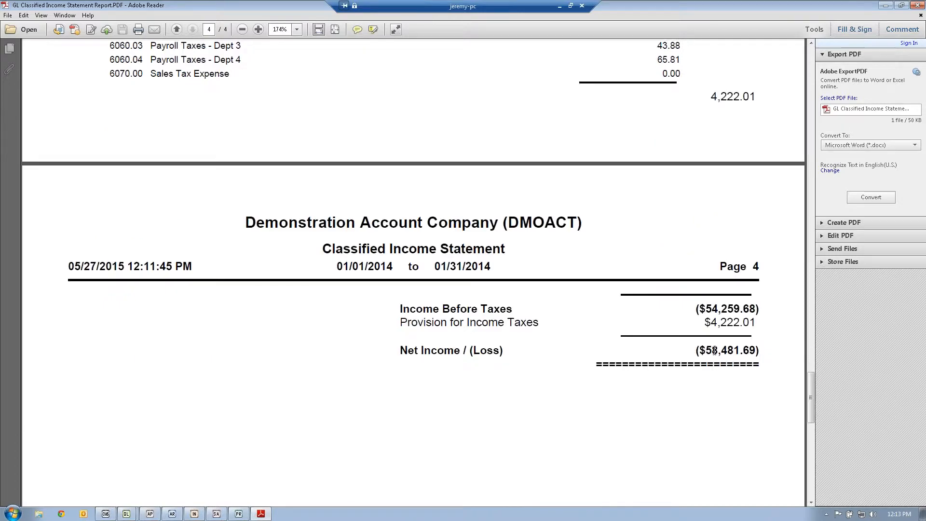
pyautogui.moveTo(696, 309); pyautogui.dragTo(745, 315)
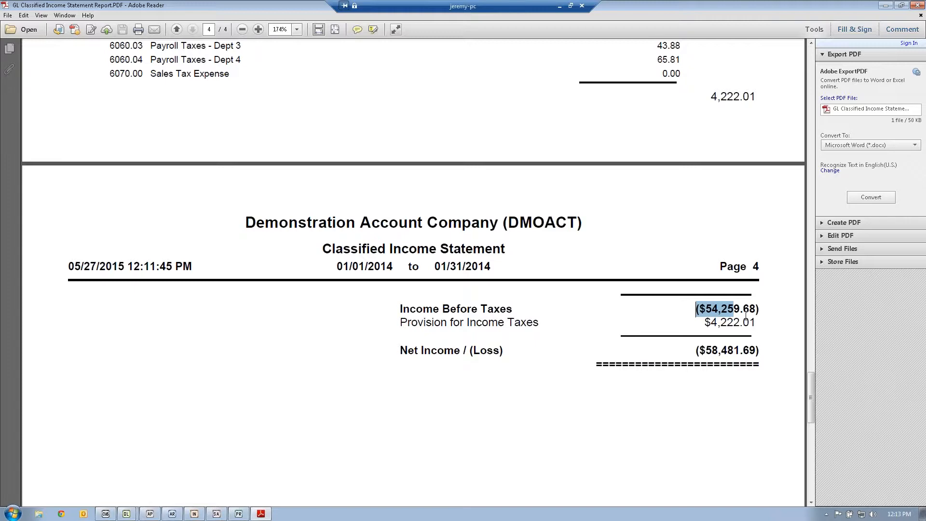
pyautogui.moveTo(746, 316)
pyautogui.mouseDown()
pyautogui.moveTo(755, 324)
pyautogui.moveTo(756, 311)
pyautogui.mouseUp()
pyautogui.moveTo(706, 323); pyautogui.dragTo(749, 322)
pyautogui.moveTo(697, 349); pyautogui.dragTo(766, 332)
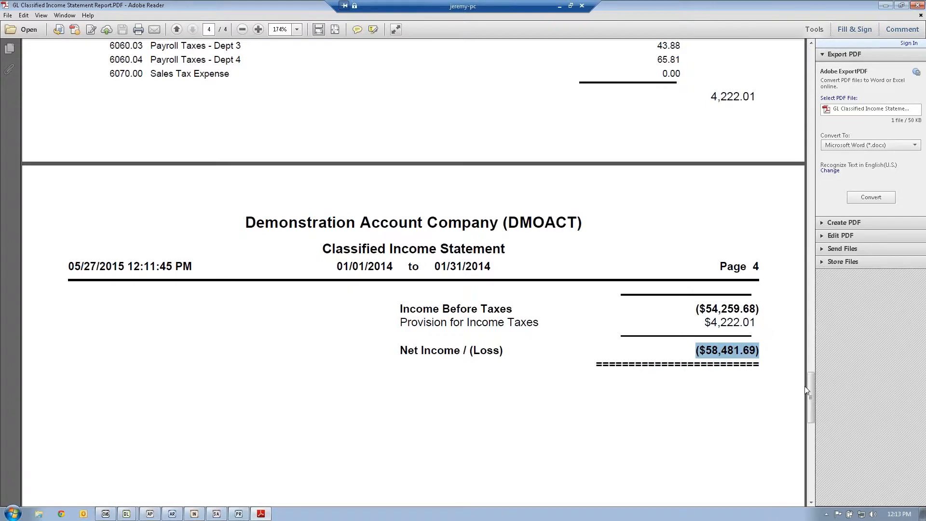
# - Check the classified report's date range, set the ending period to 12 and generate the statement on screen
pyautogui.moveTo(810, 391); pyautogui.dragTo(815, 73)
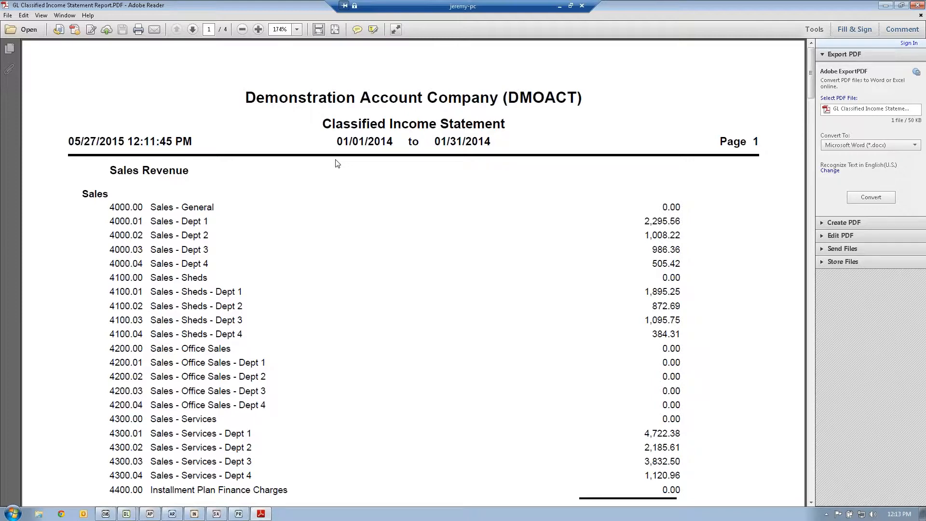
pyautogui.moveTo(336, 141); pyautogui.dragTo(493, 141)
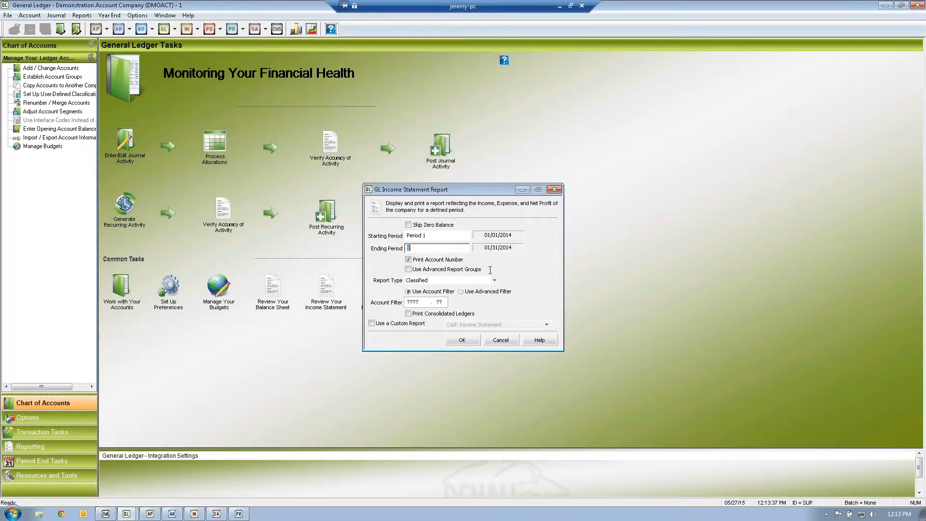
pyautogui.write('12')
pyautogui.click(458, 343)
pyautogui.click(436, 307)
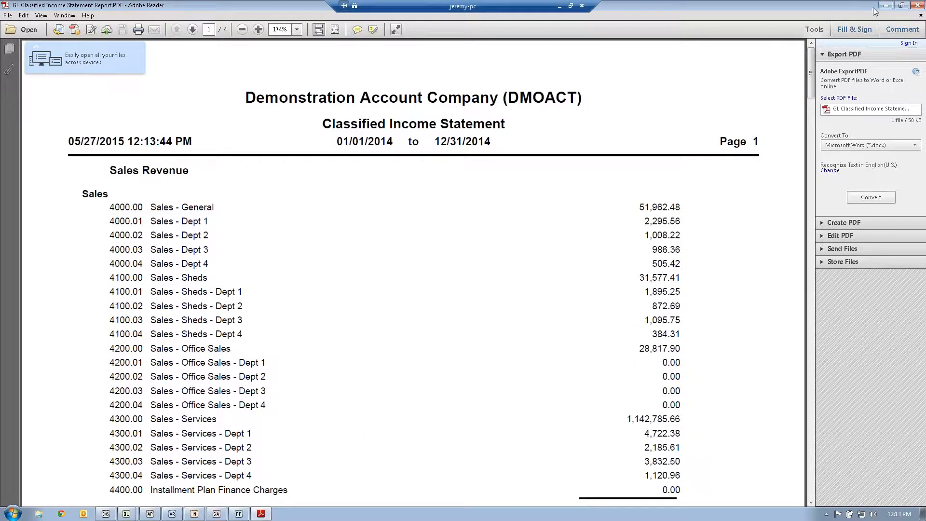
# - Close the report, enable skipping of zero balances and regenerate the Classified income statement on screen for Periods 1 to 12
pyautogui.click(917, 5)
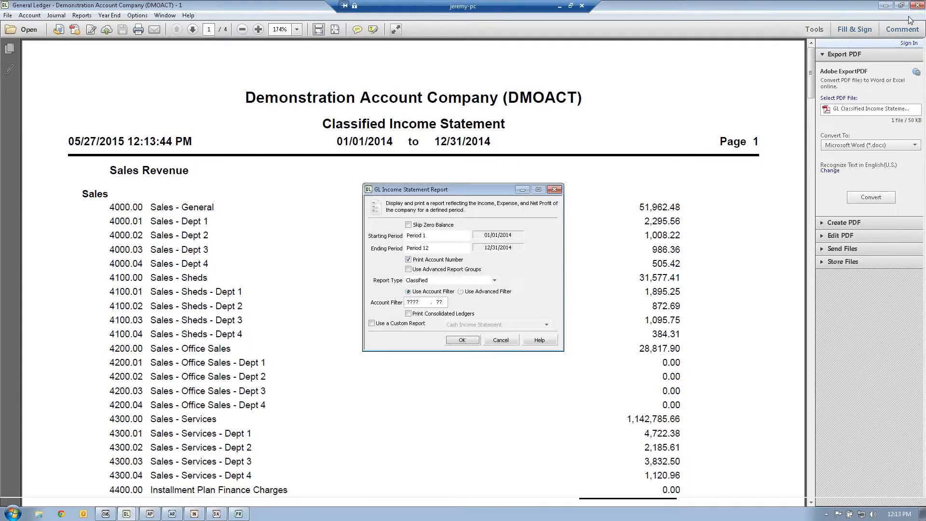
pyautogui.click(409, 225)
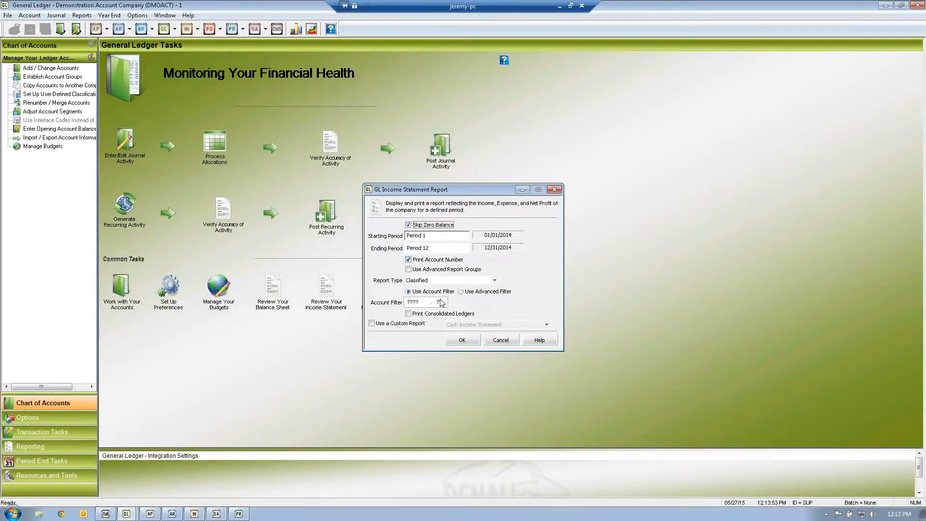
pyautogui.click(467, 341)
pyautogui.click(433, 303)
# - Check the full-year Net Income / (Loss) amount, return to the start of the report and close it
pyautogui.moveTo(811, 137); pyautogui.dragTo(699, 343)
pyautogui.scroll(-10, 789, 341)
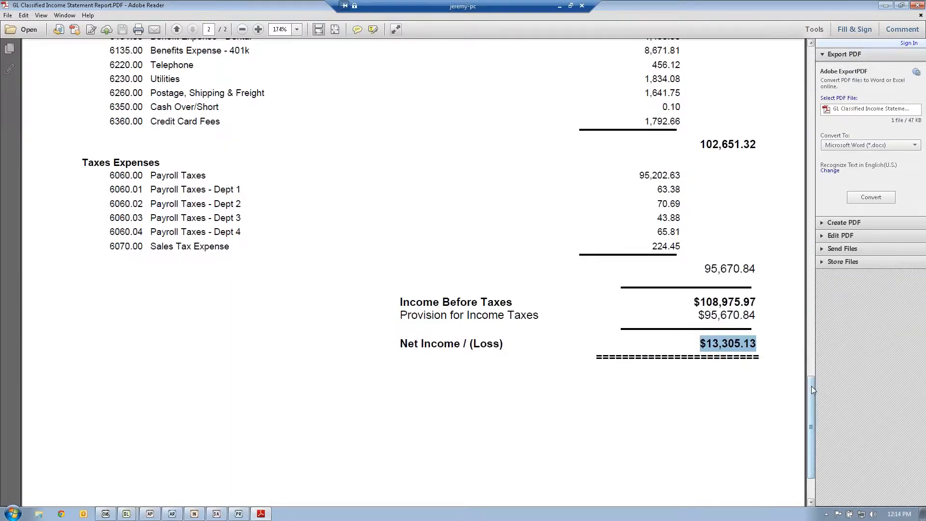
pyautogui.moveTo(813, 388); pyautogui.dragTo(813, 383)
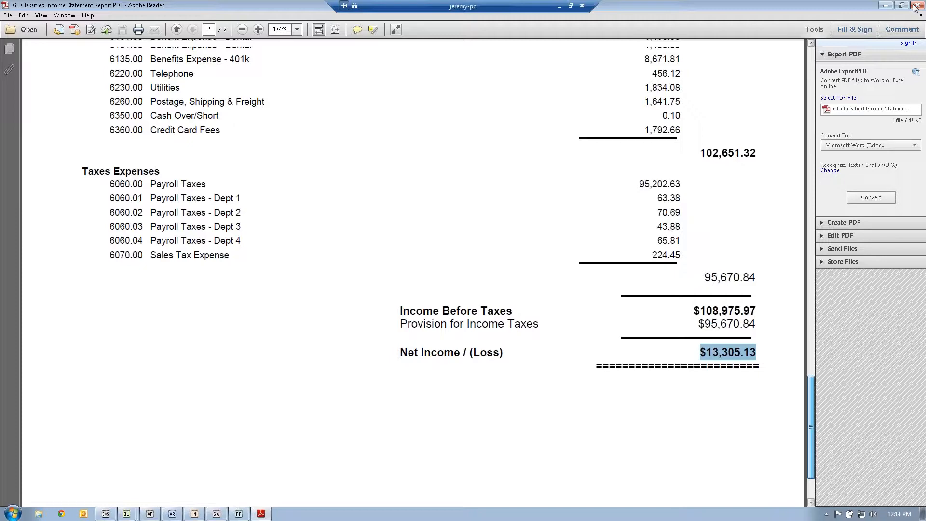
pyautogui.press('Home')
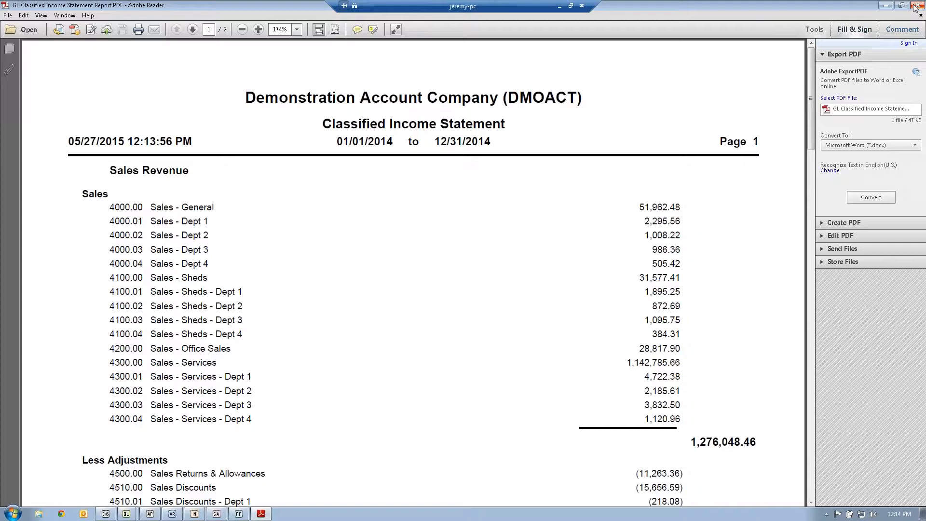
pyautogui.click(915, 6)
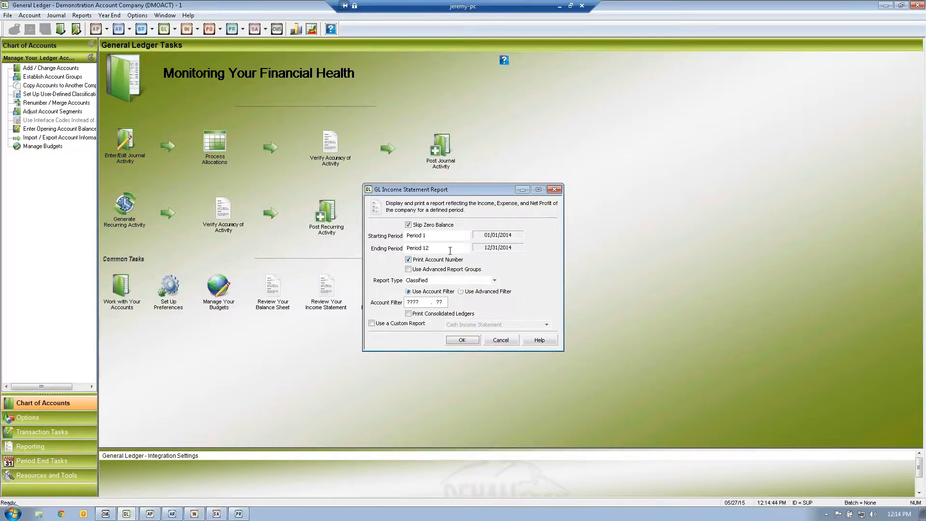
# - Set the starting and ending periods to 6 and generate a Detailed income statement on screen
pyautogui.click(441, 236)
pyautogui.write('6')
pyautogui.press('Tab')
pyautogui.write('6')
pyautogui.press('Tab')
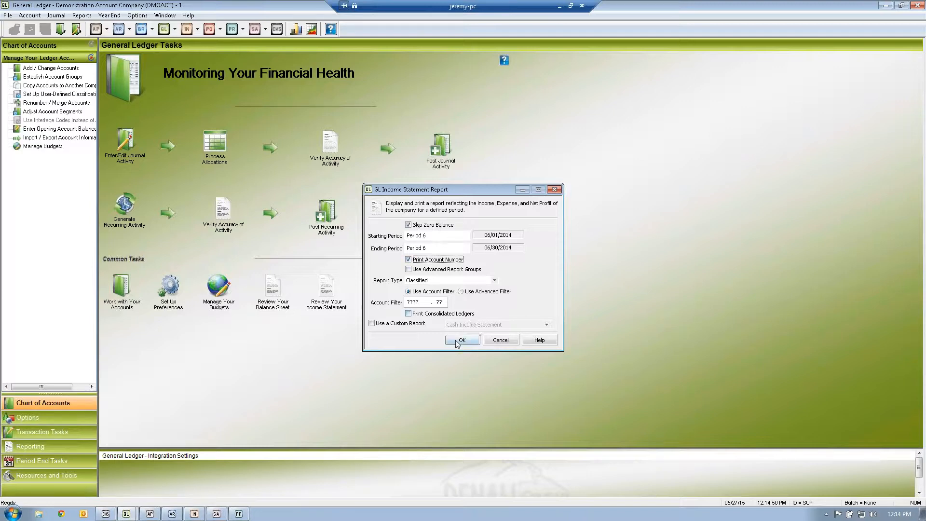
pyautogui.click(494, 280)
pyautogui.click(475, 299)
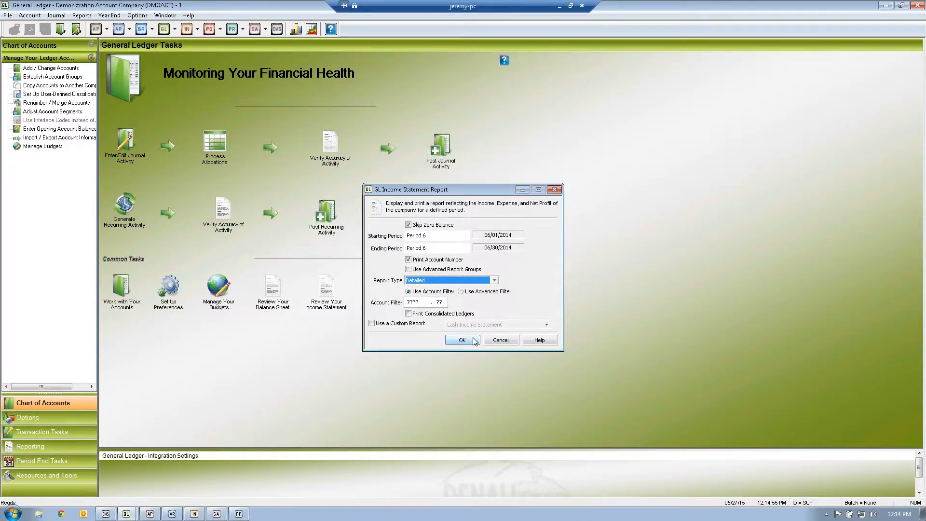
pyautogui.click(474, 341)
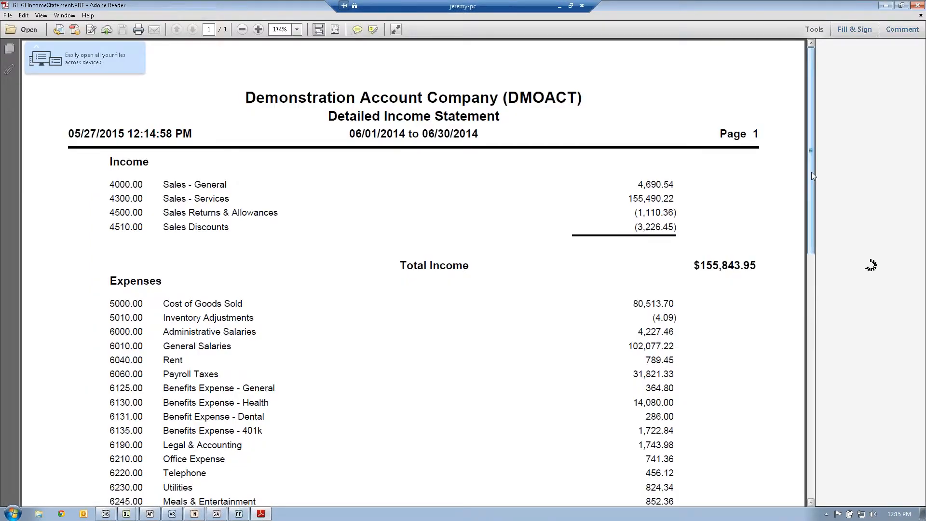
# - Examine the detailed statement's date range and the 6190.00 Legal & Accounting expense line
pyautogui.moveTo(812, 172); pyautogui.dragTo(810, 217)
pyautogui.scroll(3, 447, 74)
pyautogui.moveTo(440, 80); pyautogui.dragTo(349, 79)
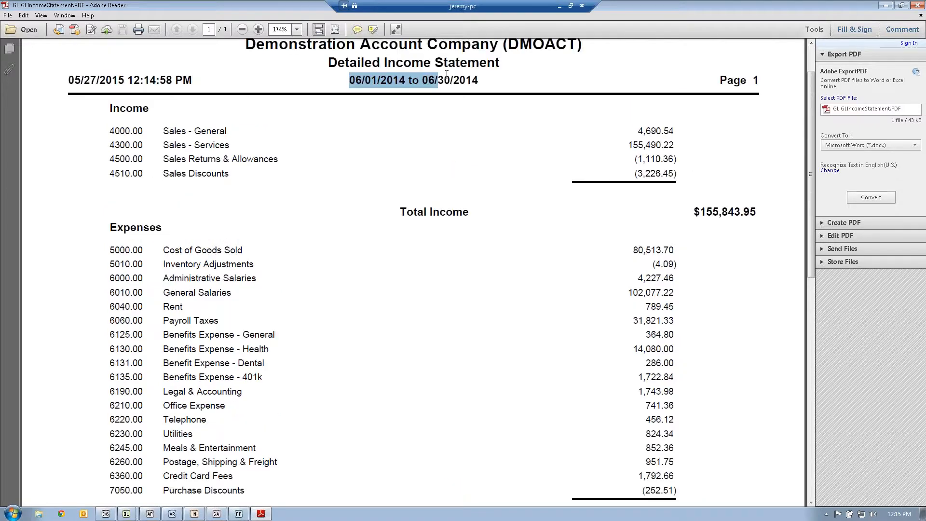
pyautogui.scroll(-2, 337, 121)
pyautogui.moveTo(110, 360); pyautogui.dragTo(658, 361)
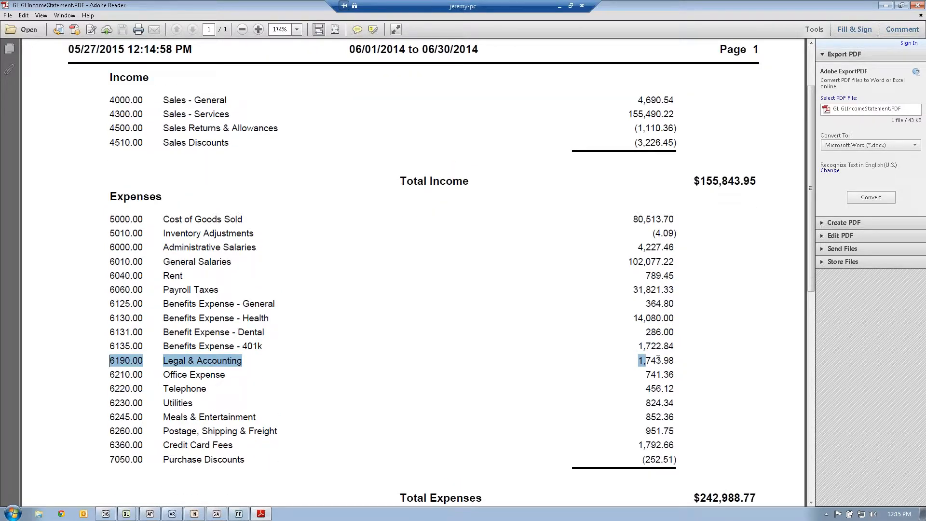
pyautogui.moveTo(657, 360); pyautogui.dragTo(676, 361)
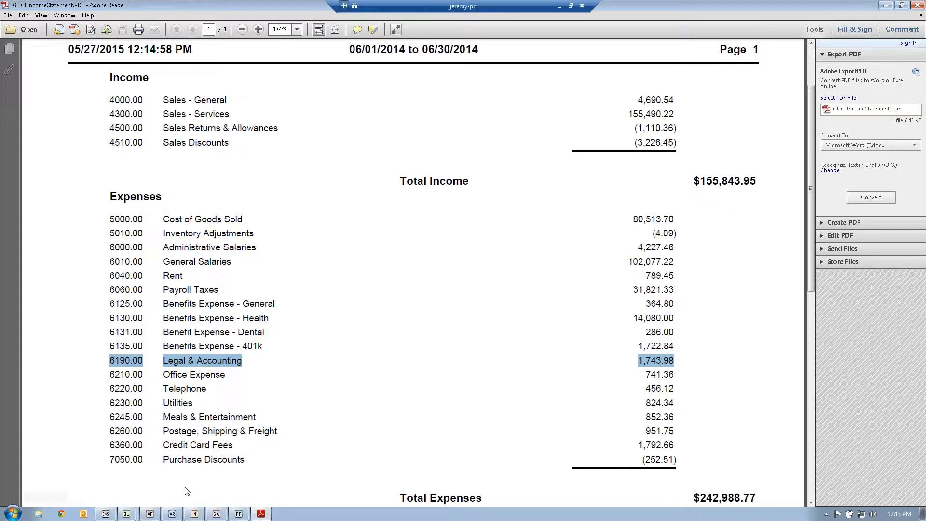
# - Switch to Accounts Payable and set the GL Expense Distribution Report's expense dates to 06/01/2014 through 06/30/2014
pyautogui.moveTo(154, 516)
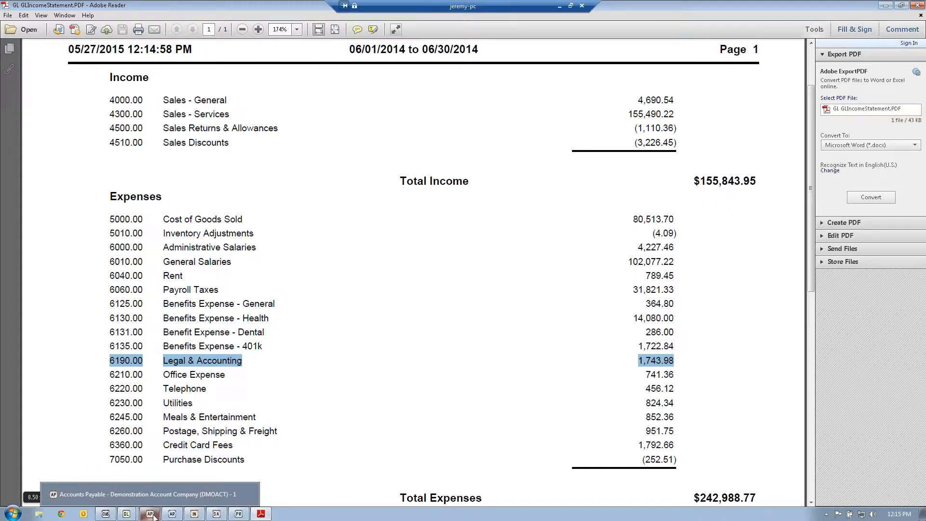
pyautogui.click(151, 515)
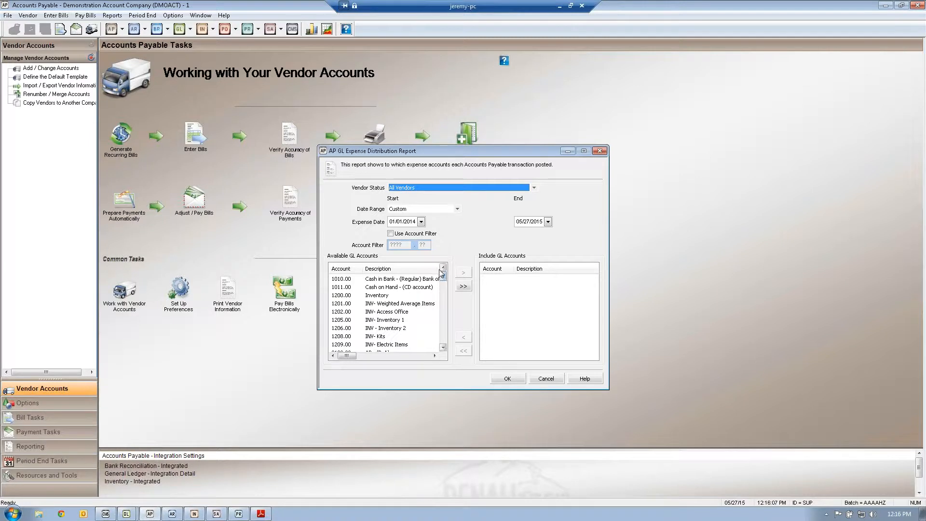
pyautogui.click(392, 221)
pyautogui.write('06')
pyautogui.press('Tab')
pyautogui.write('06/30')
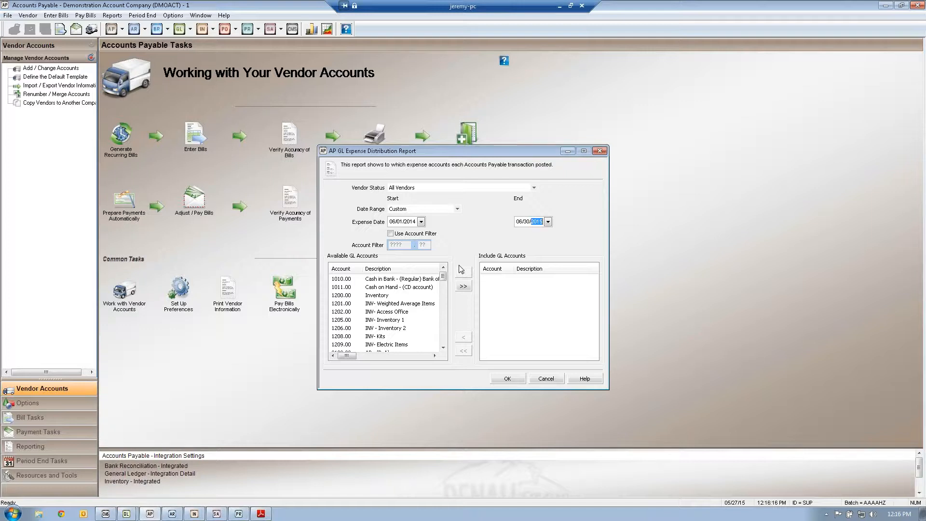
pyautogui.press('capslock')
pyautogui.write('02')
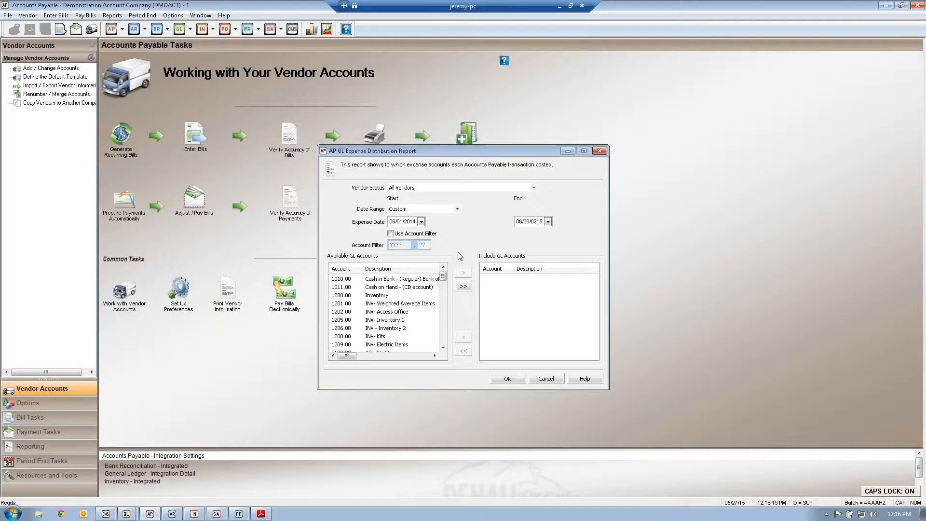
pyautogui.write('01')
pyautogui.press('BackSpace')
pyautogui.press('BackSpace')
pyautogui.press('BackSpace')
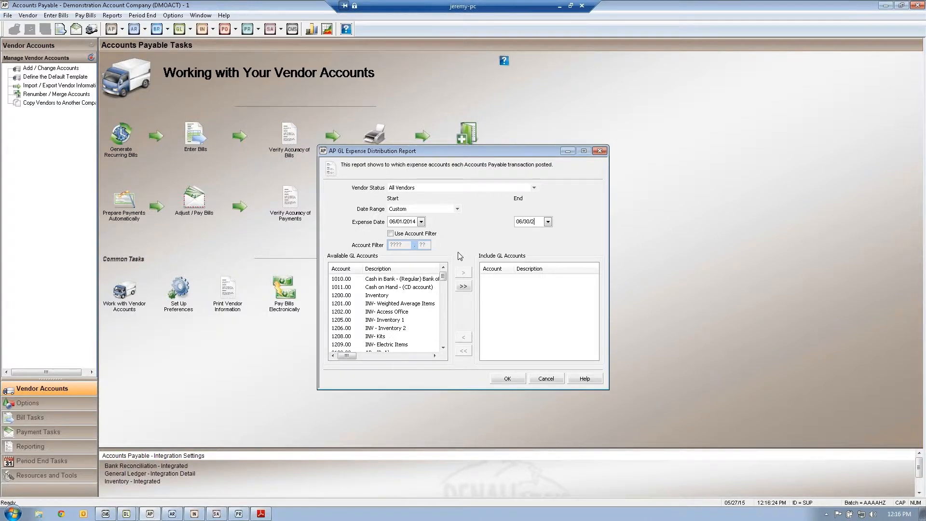
pyautogui.write('014')
pyautogui.press('Tab')
# - Include account 6190.00 Legal & Accounting in the GL Expense Distribution Report and generate it on screen
pyautogui.moveTo(443, 276); pyautogui.dragTo(443, 315)
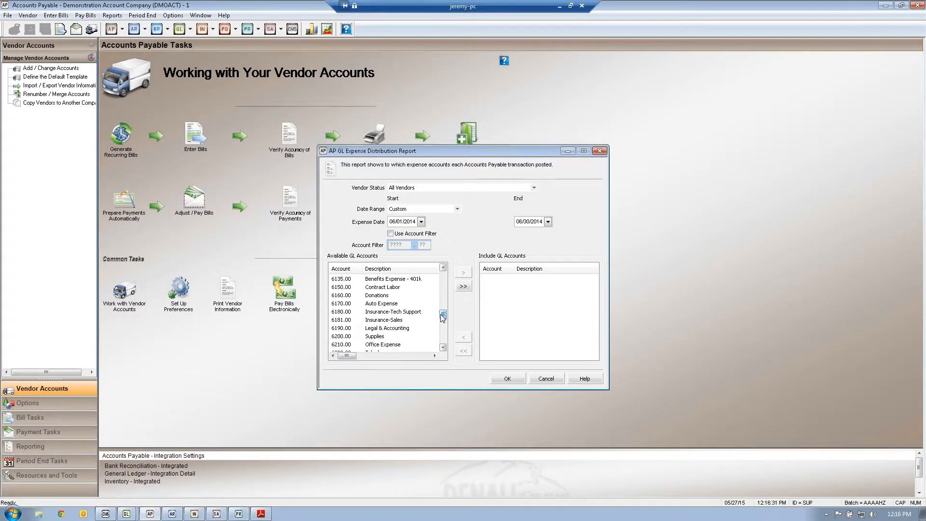
pyautogui.click(421, 329)
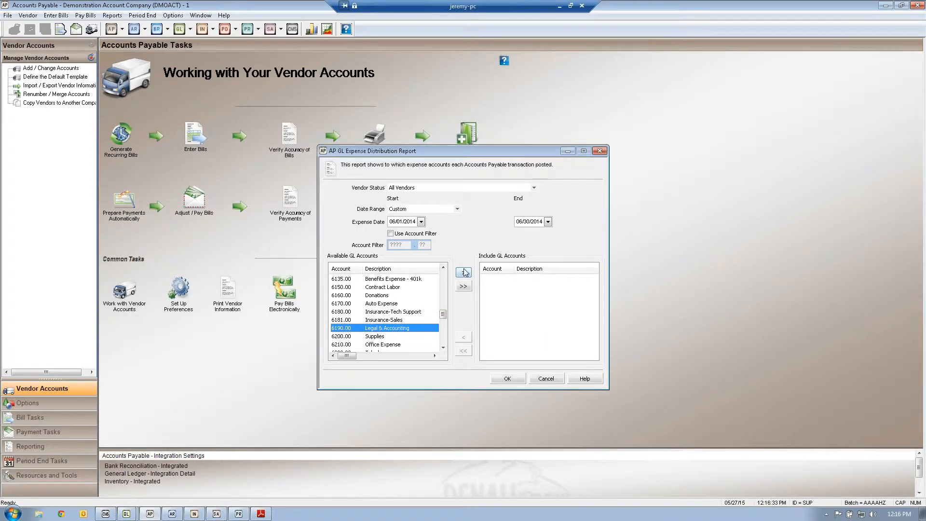
pyautogui.click(463, 273)
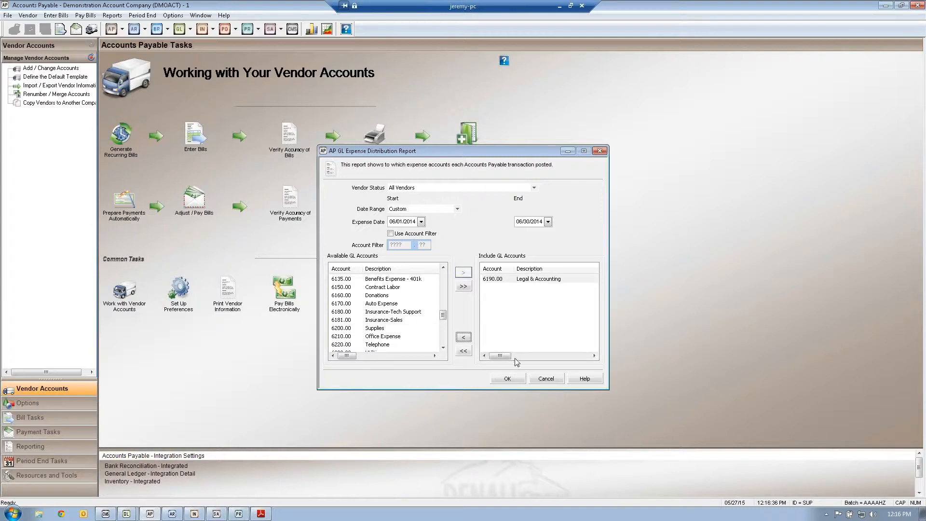
pyautogui.click(507, 379)
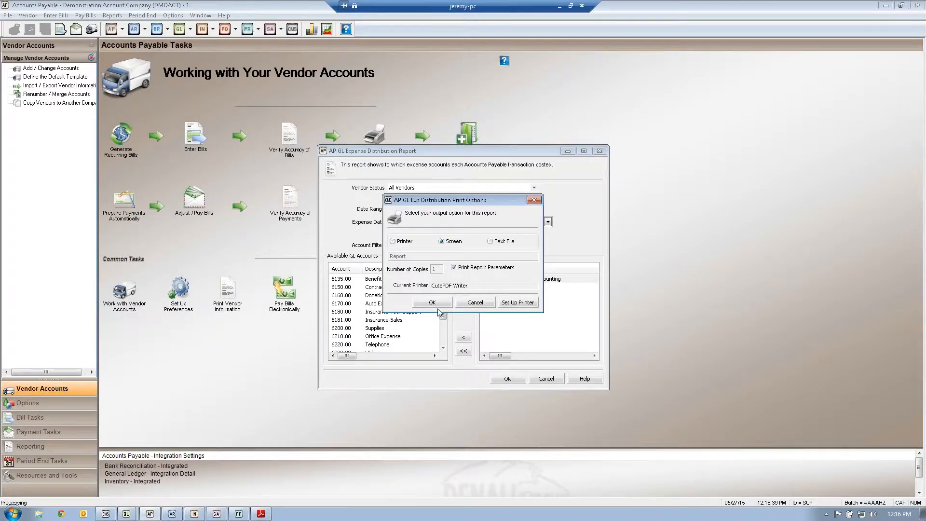
pyautogui.click(436, 305)
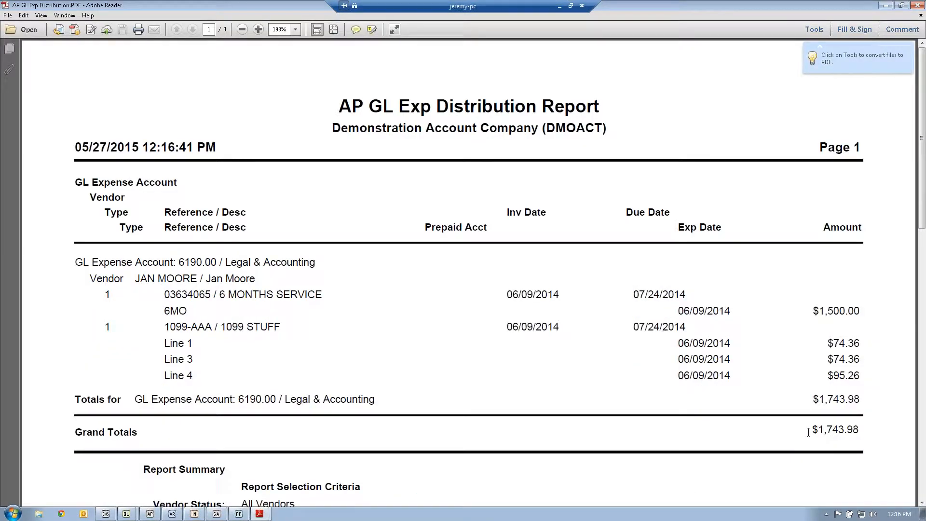
# - Compare the distribution report's grand total with the 6190.00 Legal & Accounting line in the income statement
pyautogui.moveTo(808, 431); pyautogui.dragTo(860, 433)
pyautogui.moveTo(259, 513)
pyautogui.click(260, 480)
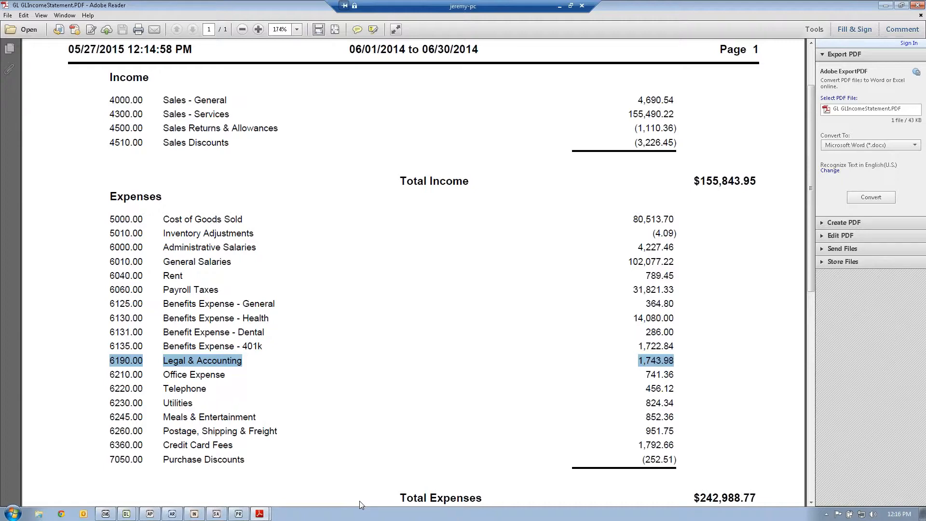
pyautogui.moveTo(260, 514)
pyautogui.click(269, 495)
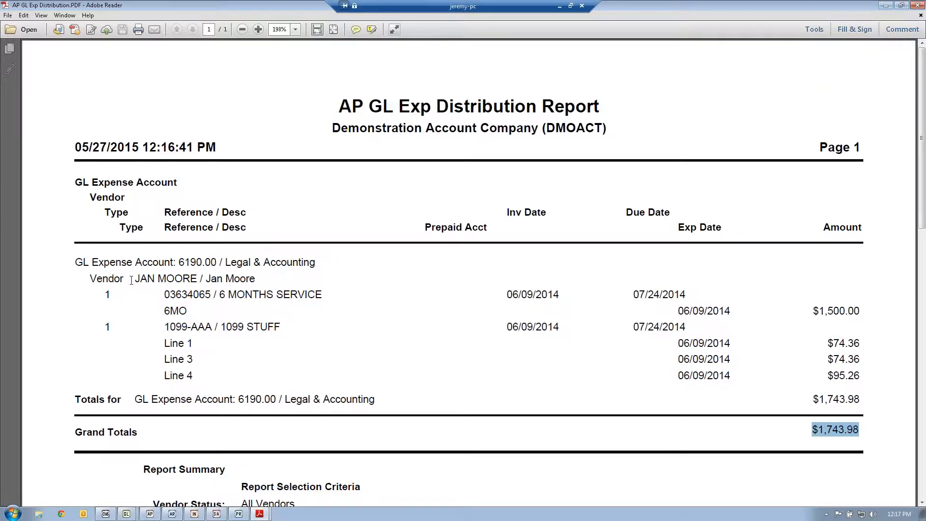
# - Examine the vendor and the 6 MONTHS SERVICE invoice's reference, invoice date, 6MO line, expense date and amount
pyautogui.moveTo(134, 280); pyautogui.dragTo(197, 279)
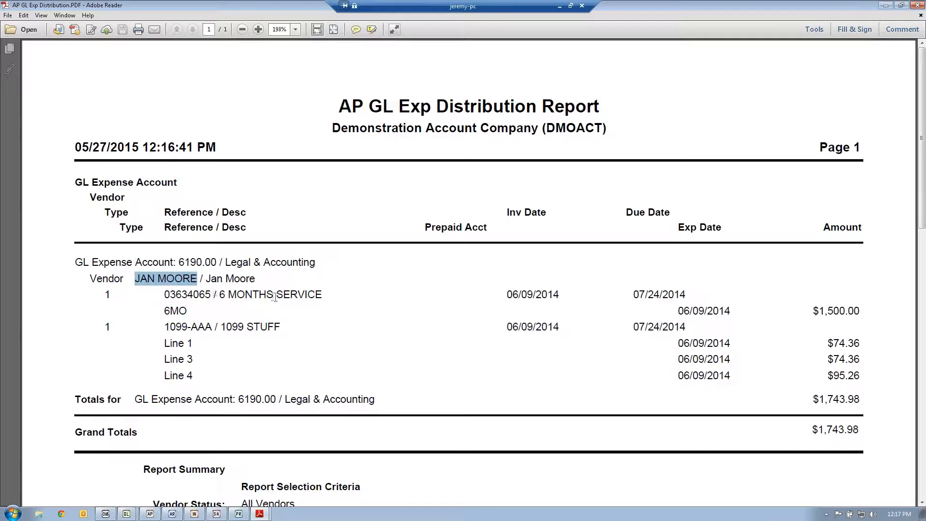
pyautogui.moveTo(165, 295); pyautogui.dragTo(309, 300)
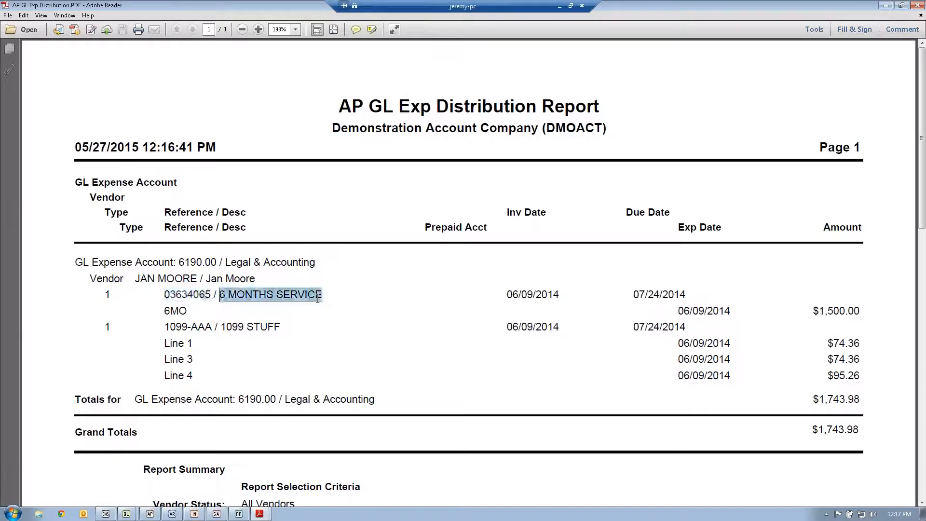
pyautogui.doubleClick(555, 295)
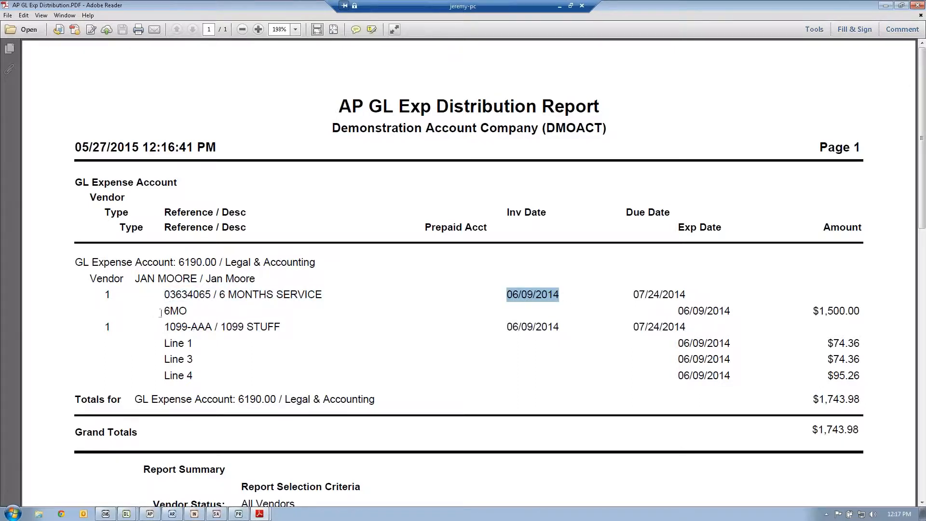
pyautogui.moveTo(163, 310); pyautogui.dragTo(187, 316)
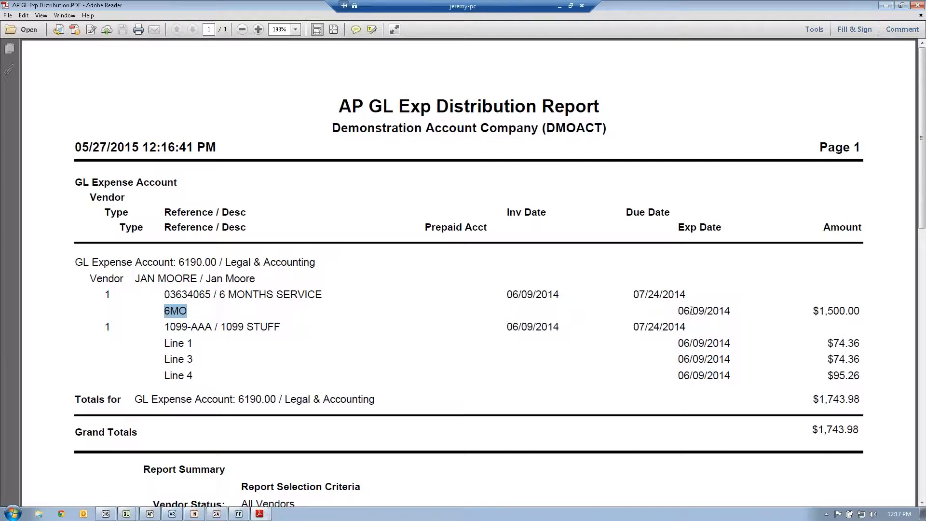
pyautogui.click(691, 310)
pyautogui.moveTo(813, 311); pyautogui.dragTo(857, 314)
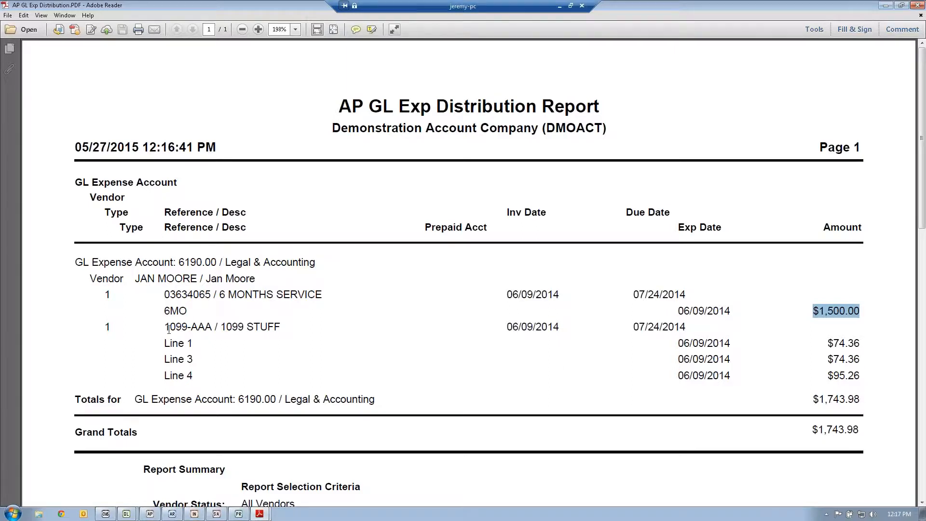
# - Examine the 1099 STUFF invoice's reference, date and line amounts, plus the account total and grand total
pyautogui.moveTo(168, 329); pyautogui.dragTo(199, 330)
pyautogui.moveTo(506, 328); pyautogui.dragTo(553, 329)
pyautogui.moveTo(169, 343); pyautogui.dragTo(194, 375)
pyautogui.moveTo(826, 344); pyautogui.dragTo(864, 375)
pyautogui.moveTo(813, 398); pyautogui.dragTo(850, 407)
pyautogui.moveTo(809, 430); pyautogui.dragTo(867, 436)
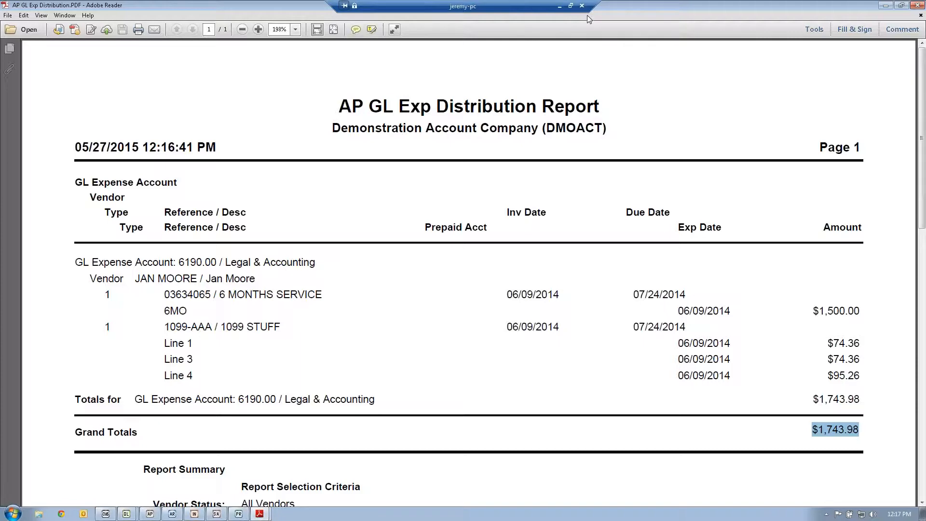
# - Close the distribution report, switch back to Accounts Payable and dismiss the report's setup dialog
pyautogui.click(920, 15)
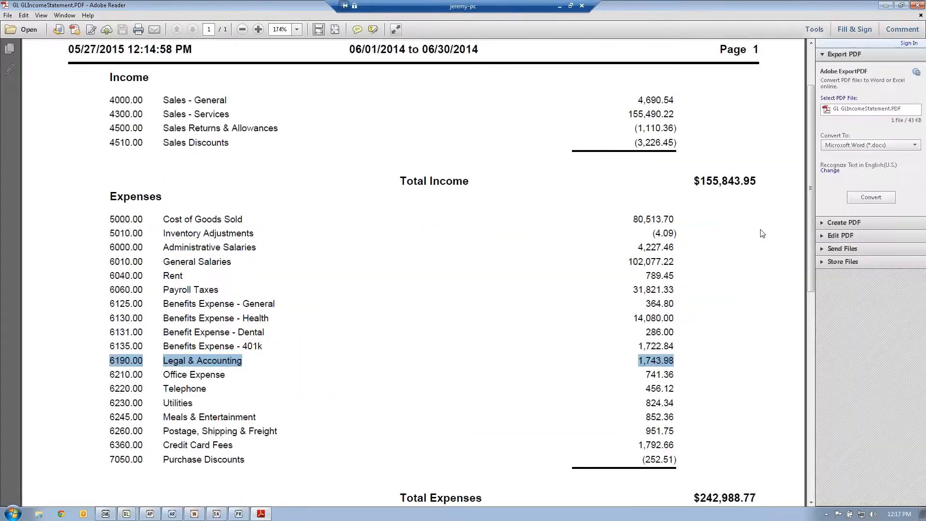
pyautogui.click(153, 514)
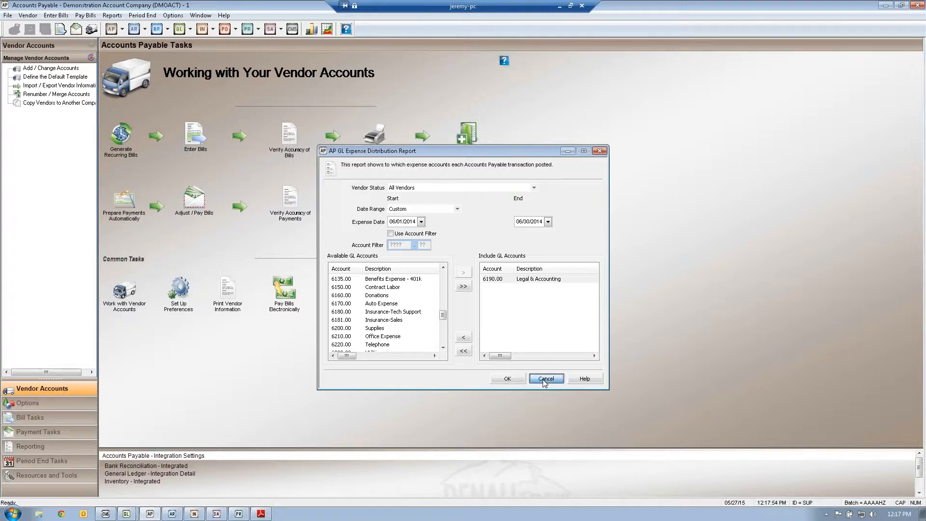
pyautogui.click(545, 379)
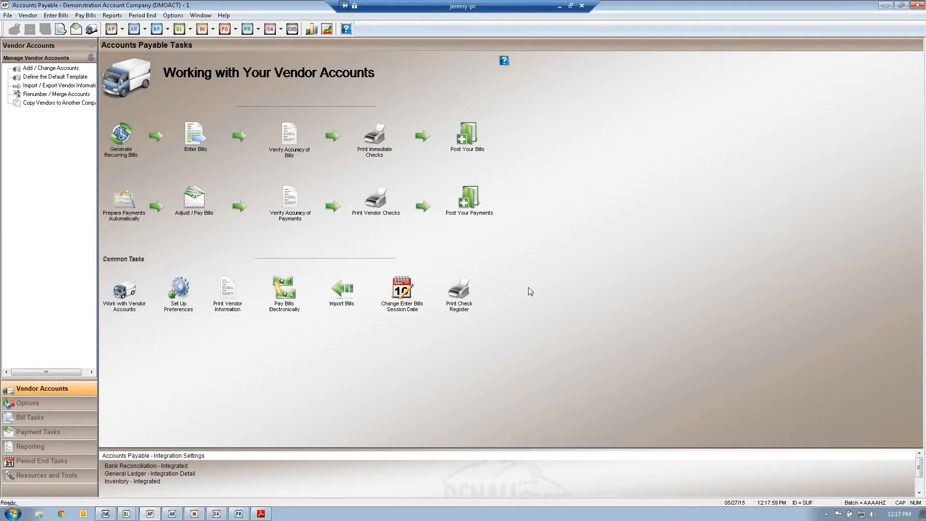
# - Open the AP History Report setup and set its report type to Summary
pyautogui.click(112, 15)
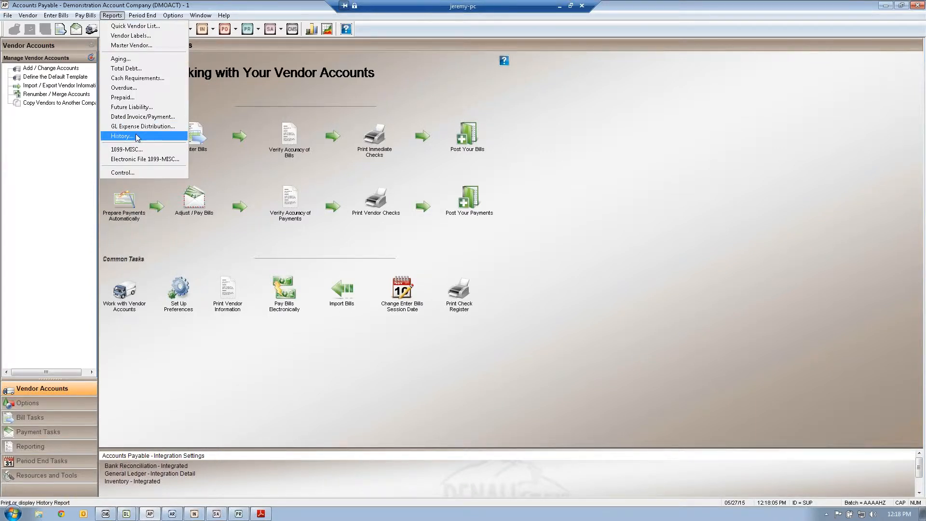
pyautogui.click(215, 97)
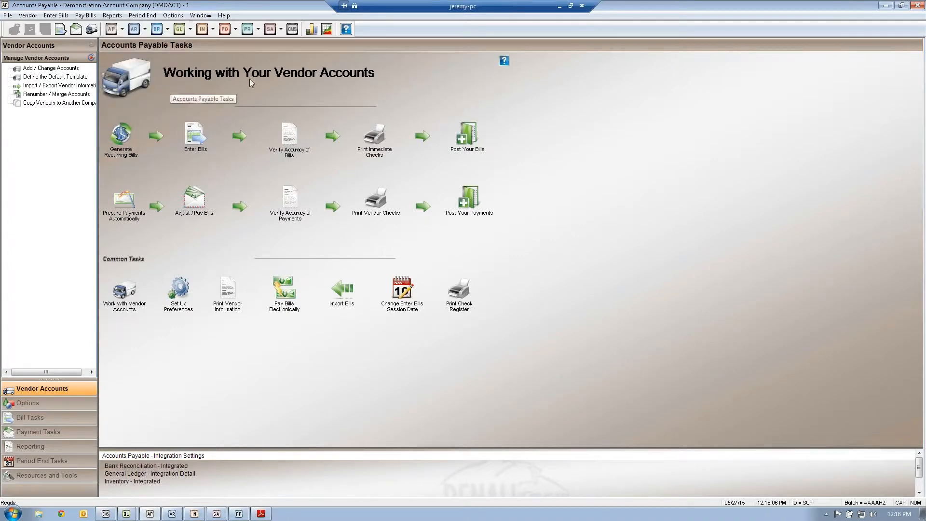
pyautogui.click(115, 16)
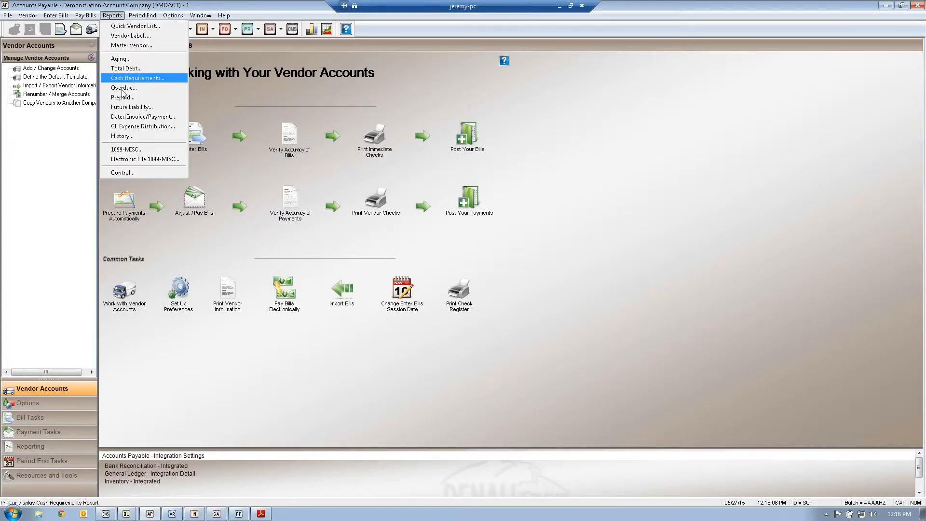
pyautogui.click(135, 138)
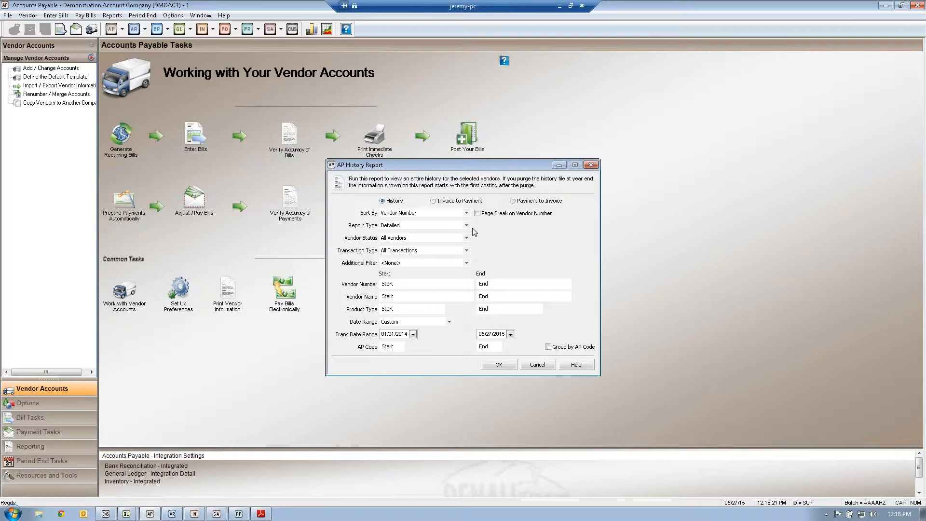
pyautogui.click(467, 226)
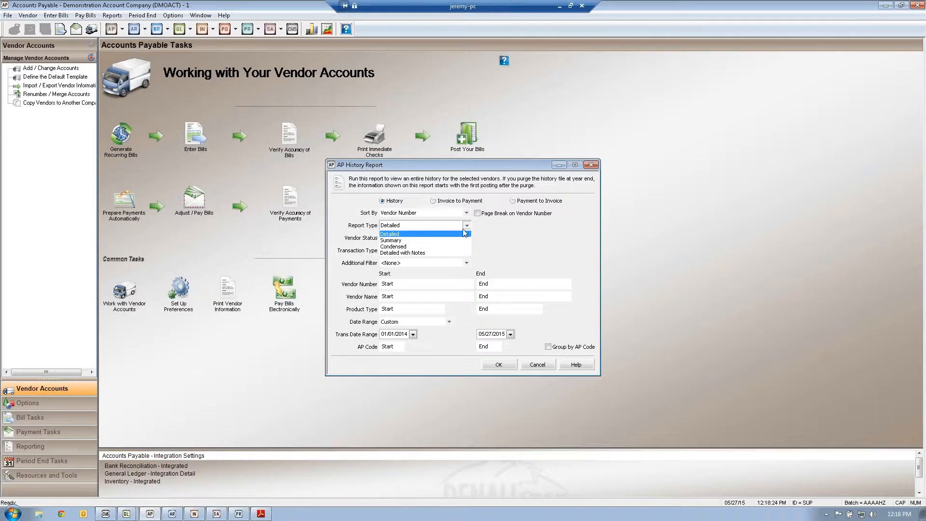
pyautogui.click(453, 240)
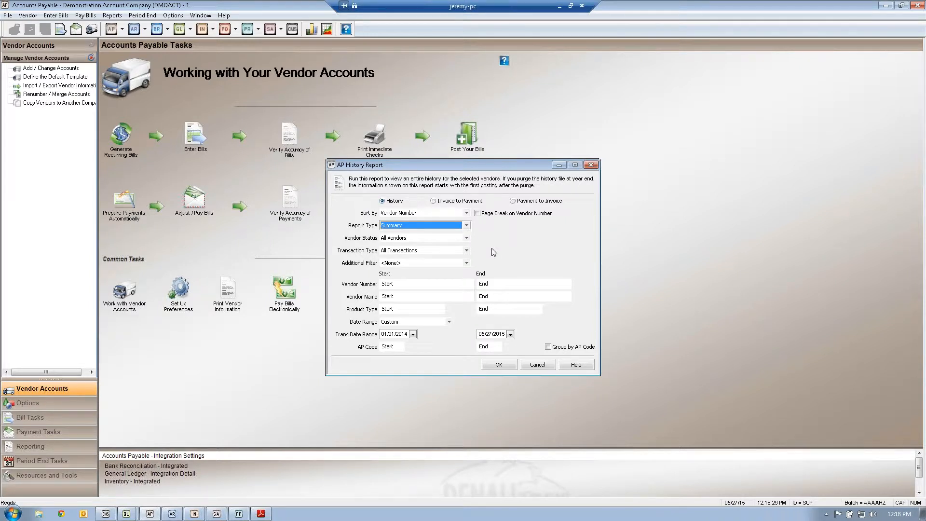
# - Select All Vendors as the vendor status and All Transactions as the transaction type
pyautogui.click(467, 238)
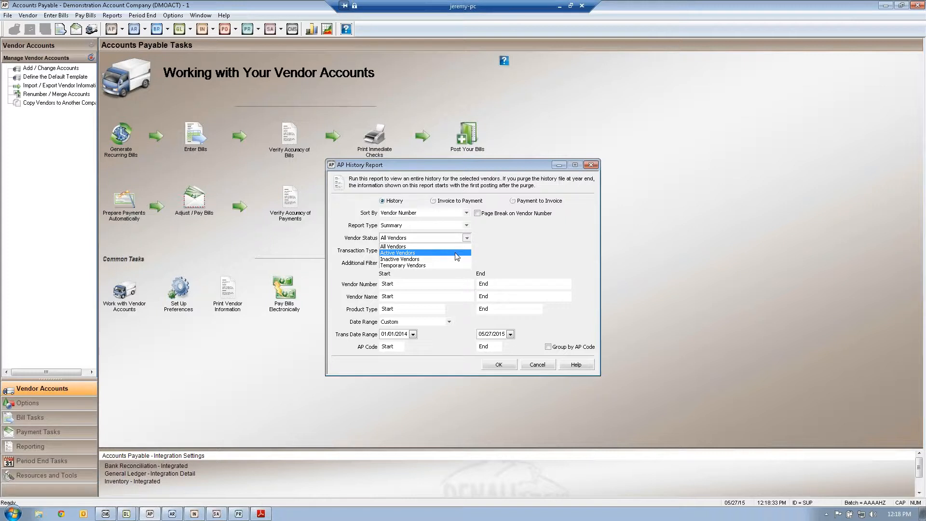
pyautogui.click(466, 247)
pyautogui.click(467, 250)
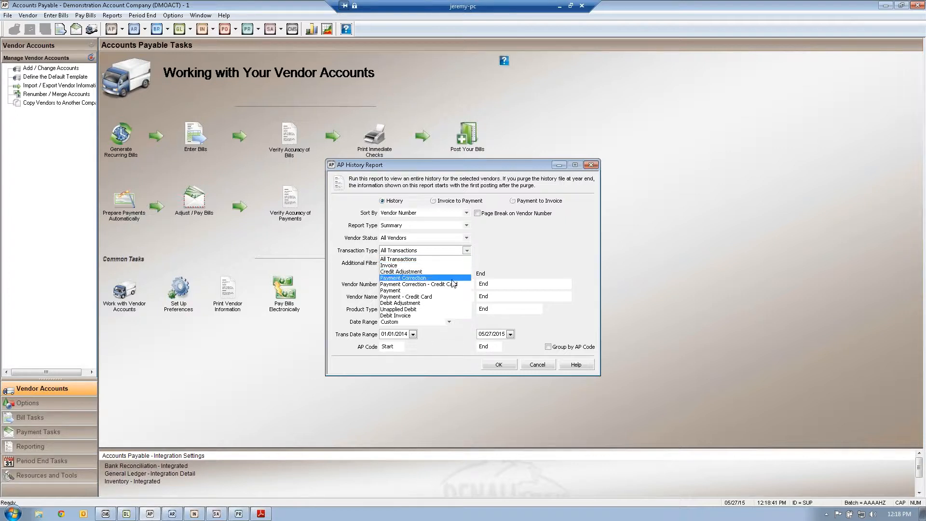
pyautogui.click(467, 257)
# - Limit the history report to vendor BLUE CROSS, generate the Summary version on screen and check its Net Adjustment total
pyautogui.doubleClick(455, 284)
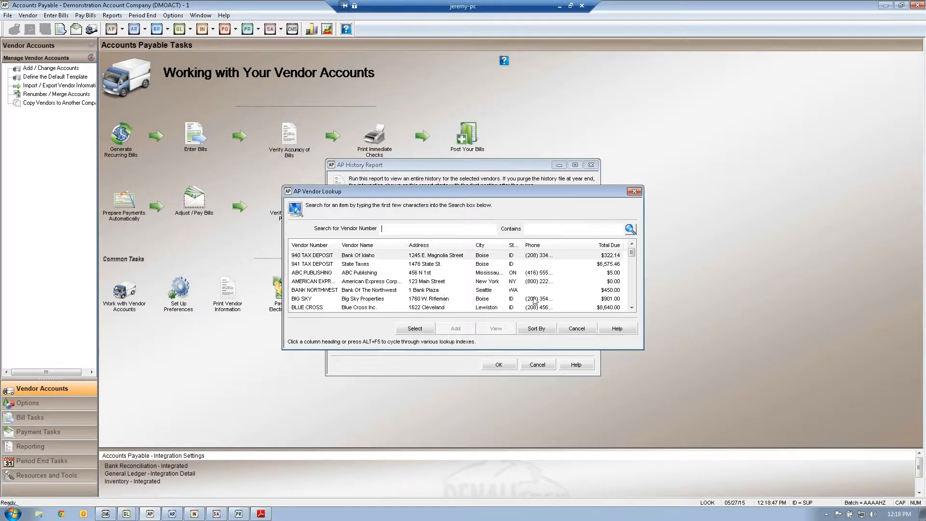
pyautogui.click(524, 307)
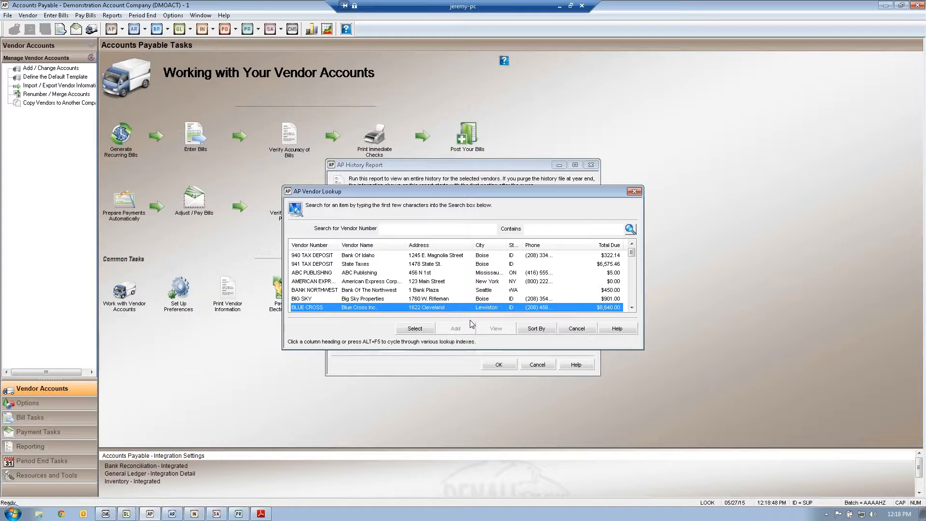
pyautogui.click(415, 329)
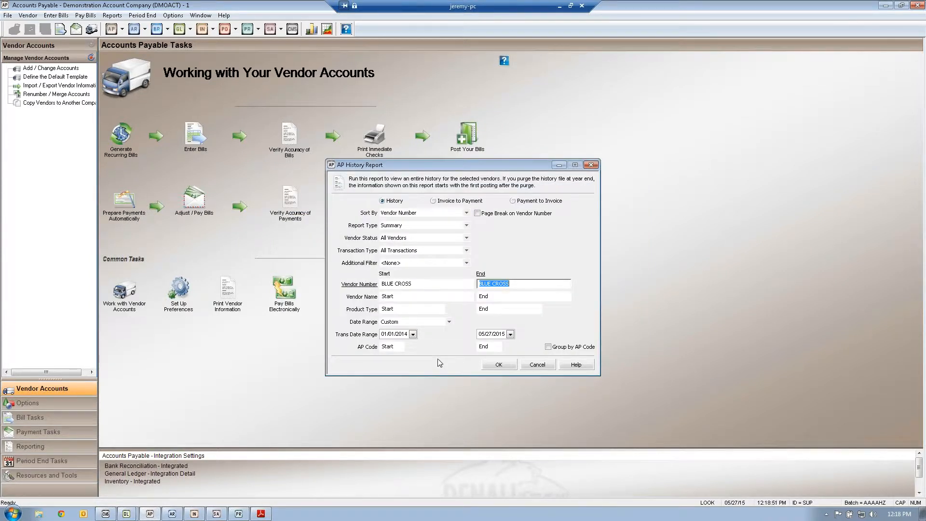
pyautogui.click(499, 364)
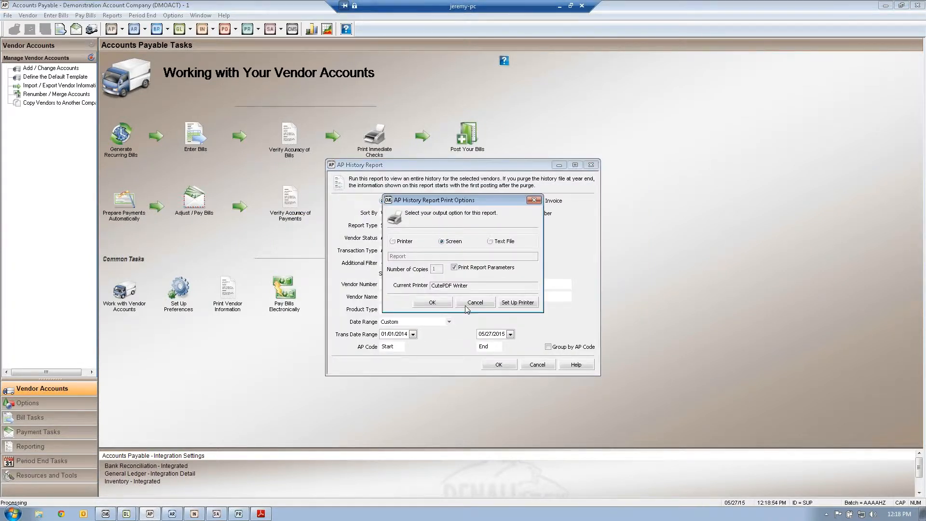
pyautogui.click(432, 302)
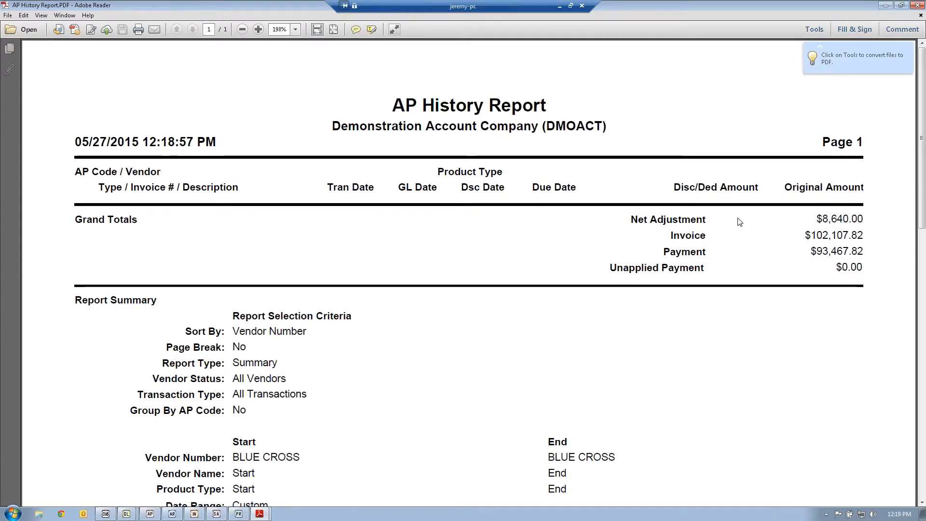
pyautogui.moveTo(815, 220); pyautogui.dragTo(852, 220)
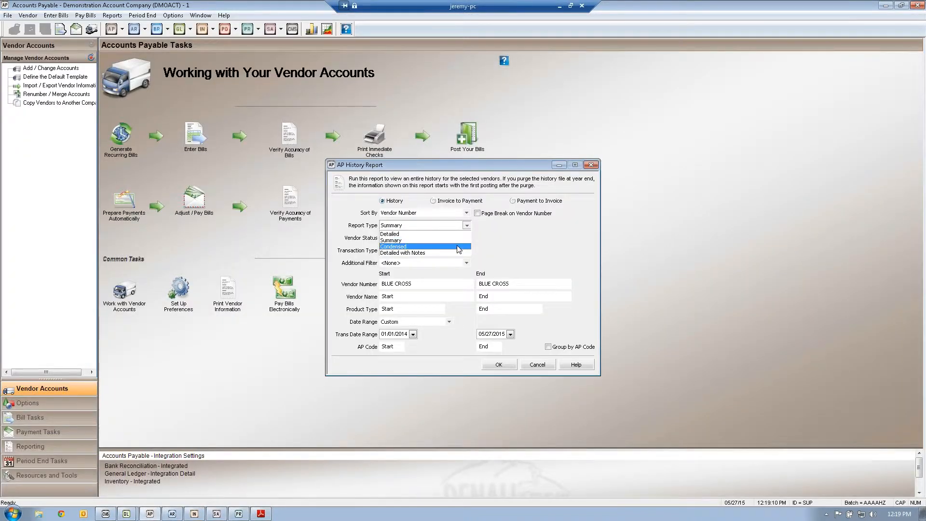
# - Change the history report type to Condensed and generate the BLUE CROSS report on screen
pyautogui.click(458, 247)
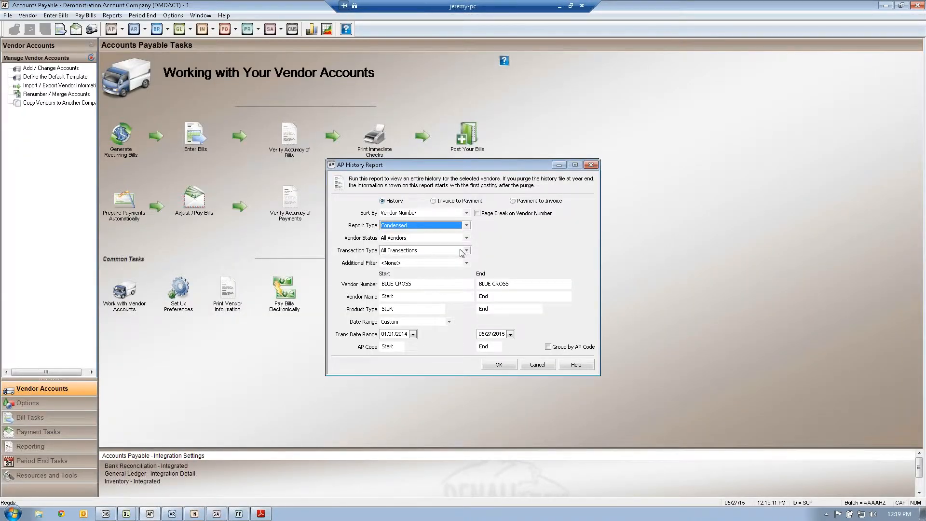
pyautogui.click(499, 365)
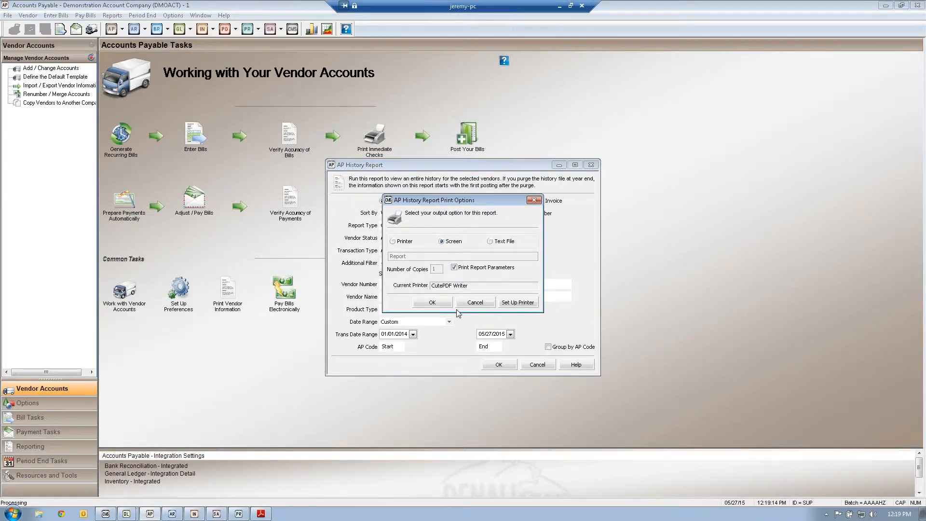
pyautogui.click(442, 303)
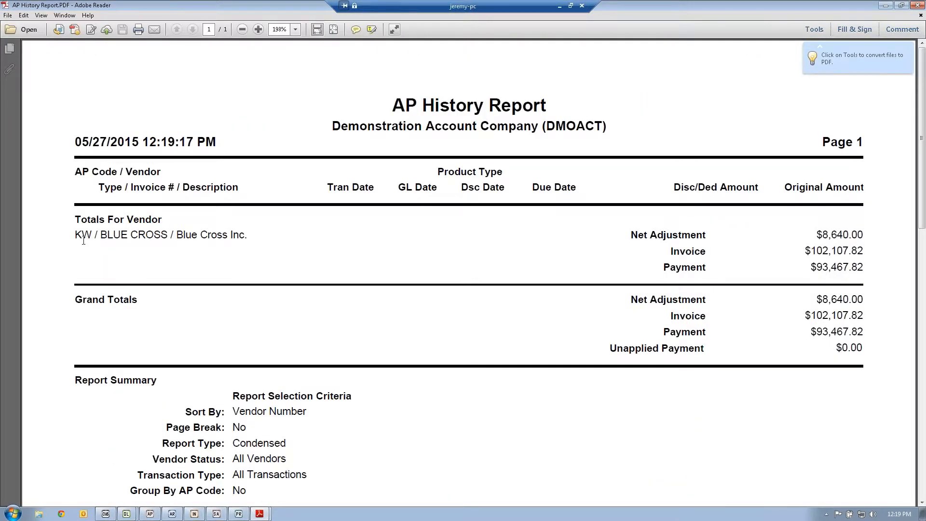
# - Check the BLUE CROSS vendor line and its invoice and payment totals in the condensed report, and close it
pyautogui.moveTo(76, 236); pyautogui.dragTo(168, 237)
pyautogui.moveTo(815, 252)
pyautogui.mouseDown()
pyautogui.moveTo(869, 255)
pyautogui.moveTo(810, 268)
pyautogui.mouseUp()
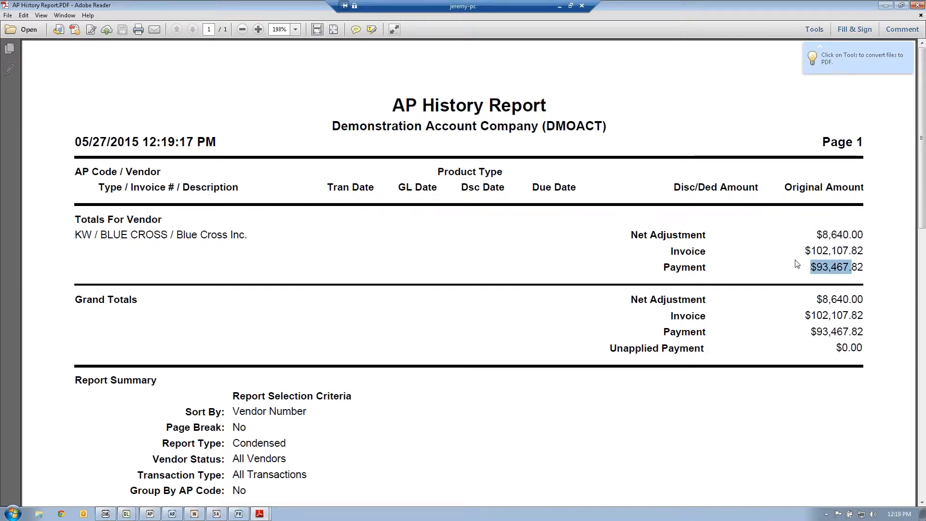
pyautogui.click(921, 15)
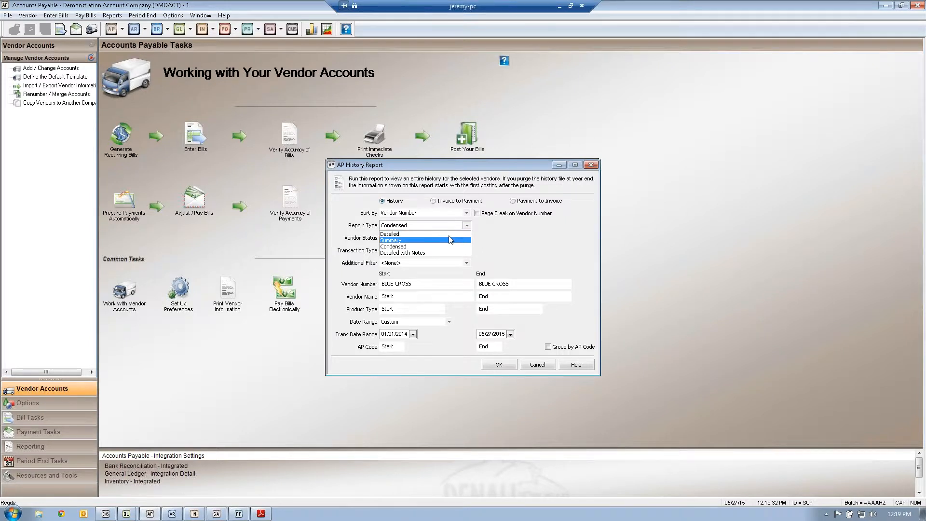
# - Generate the BLUE CROSS history report on screen with the Detailed report type, check its expense line descriptions, and close it
pyautogui.click(449, 239)
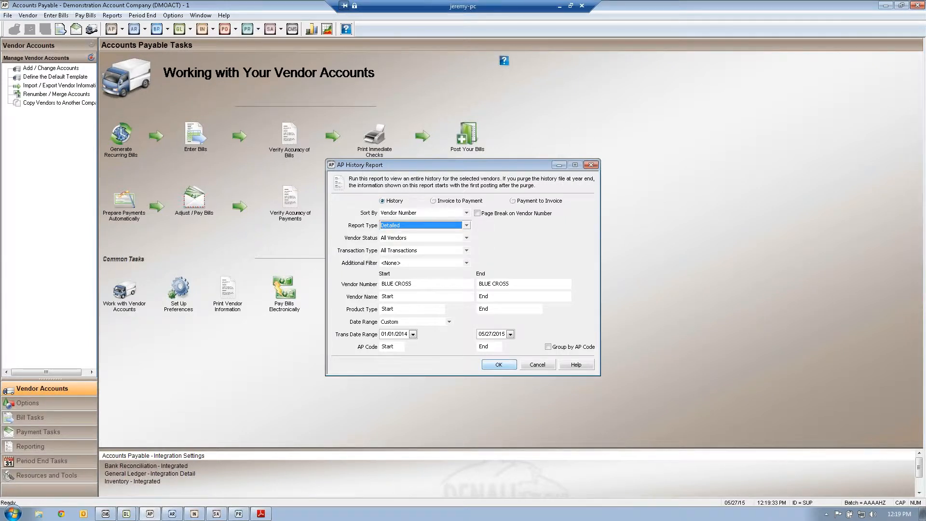
pyautogui.press('Return')
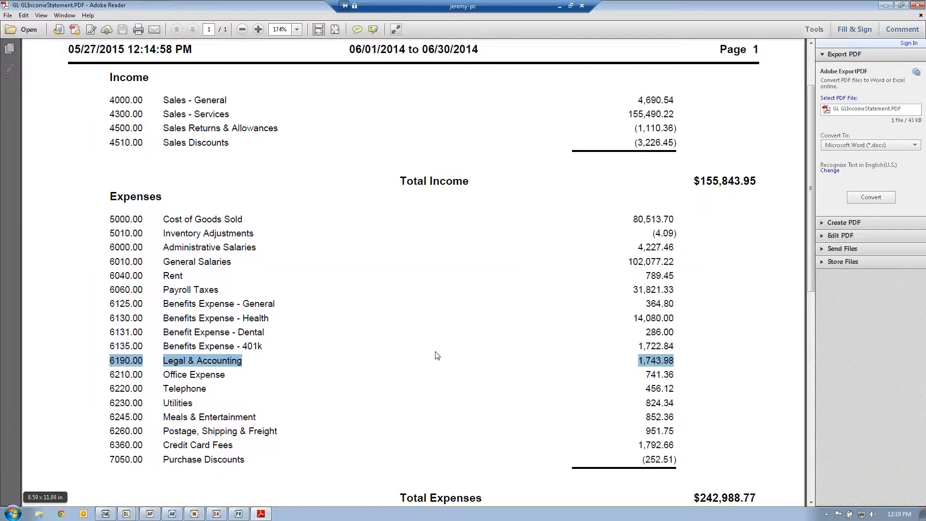
pyautogui.moveTo(211, 283); pyautogui.dragTo(310, 284)
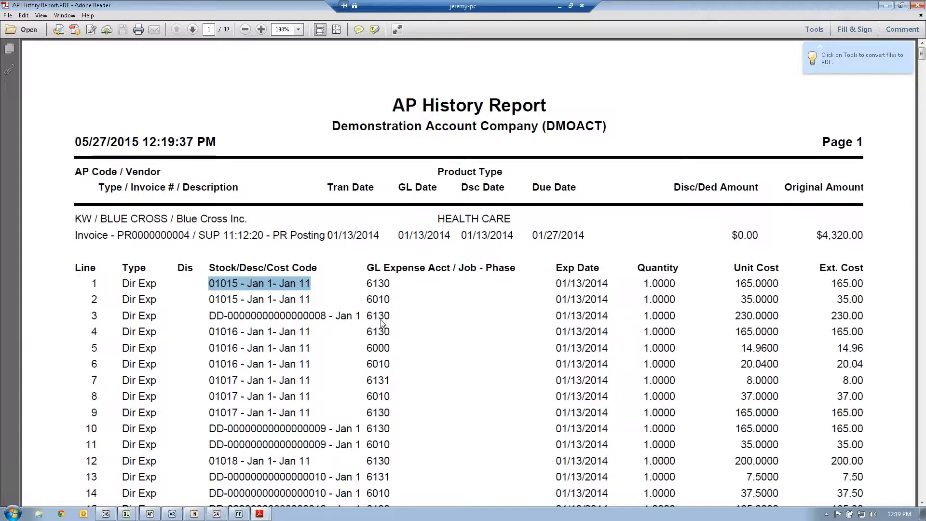
pyautogui.scroll(-3, 380, 323)
pyautogui.moveTo(209, 253); pyautogui.dragTo(323, 253)
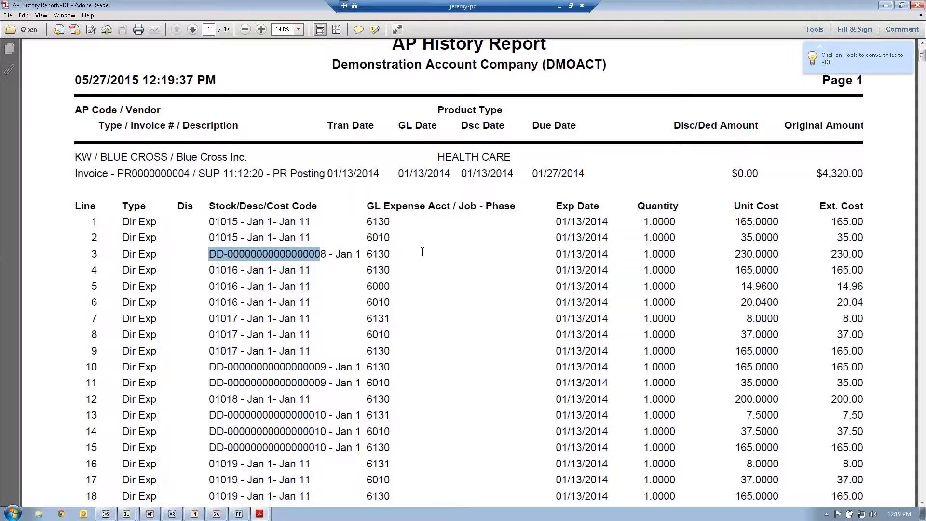
pyautogui.click(918, 5)
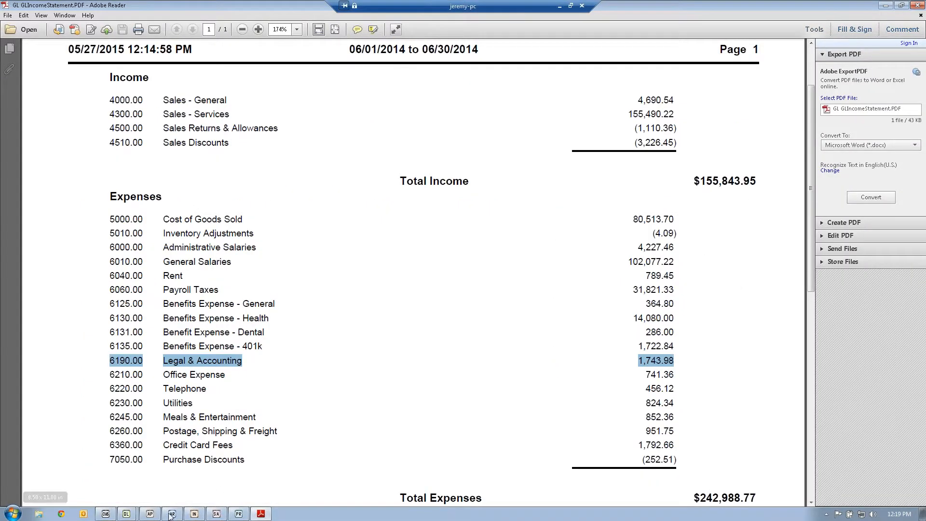
# - Return to Accounts Payable, review the vendor number, vendor name and product type ranges of the AP History Report, and cancel it
pyautogui.click(150, 513)
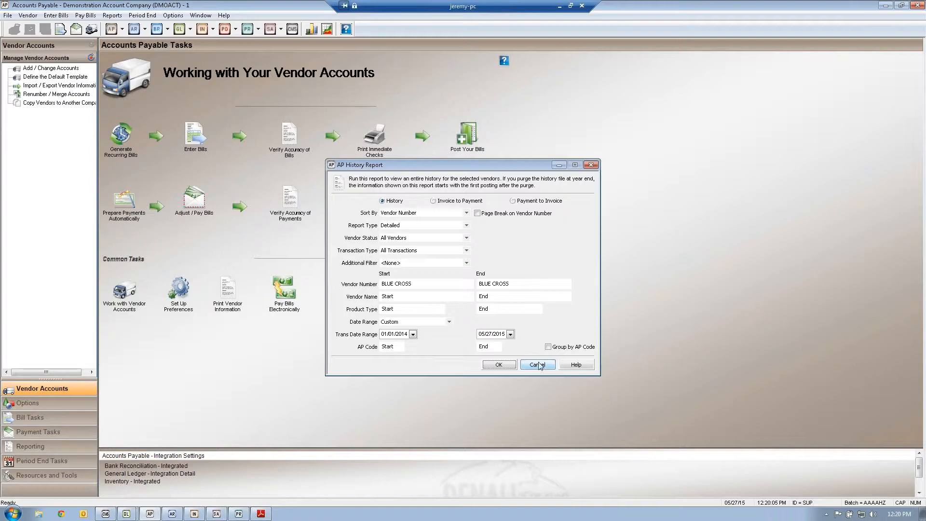
pyautogui.click(485, 296)
pyautogui.click(458, 284)
pyautogui.click(501, 284)
pyautogui.click(447, 282)
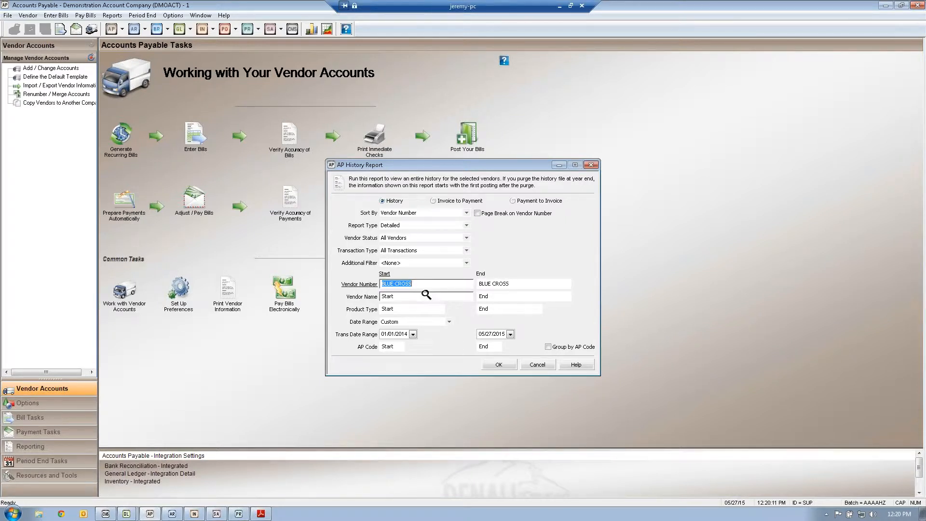
pyautogui.click(425, 294)
pyautogui.click(440, 309)
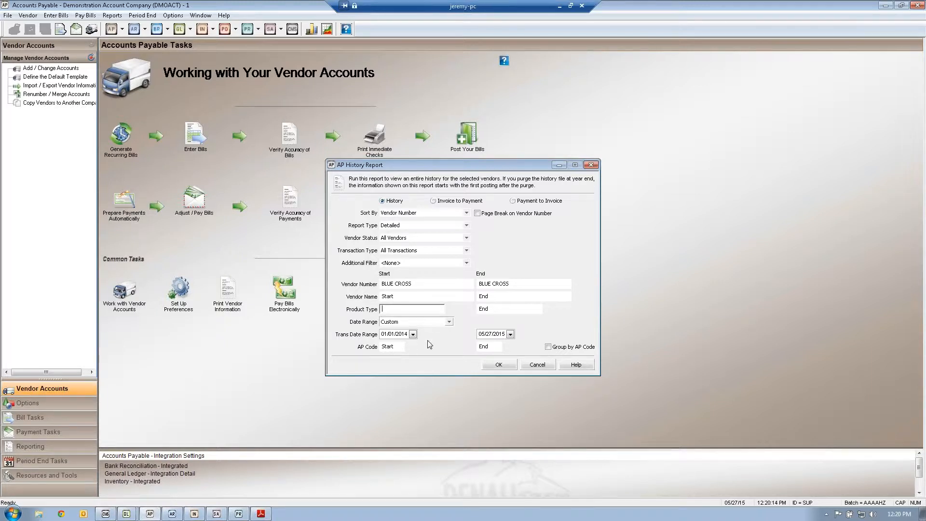
pyautogui.click(536, 365)
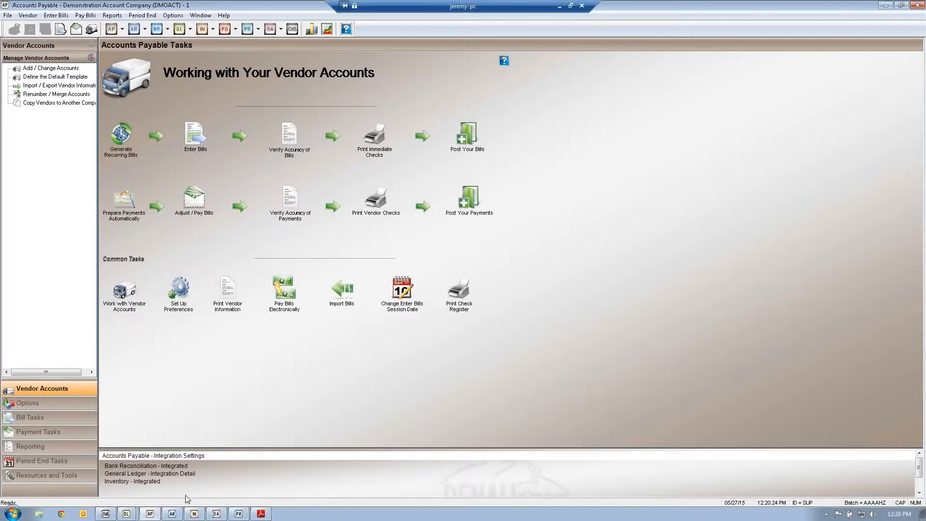
# - Switch to Accounts Receivable, review the customer range options of the AR Aged Analysis report, and cancel it
pyautogui.click(173, 514)
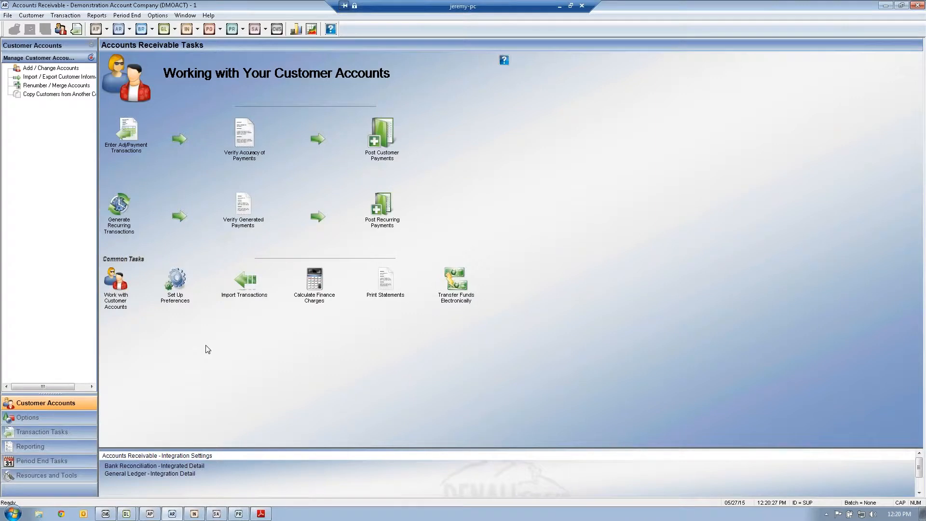
pyautogui.click(97, 16)
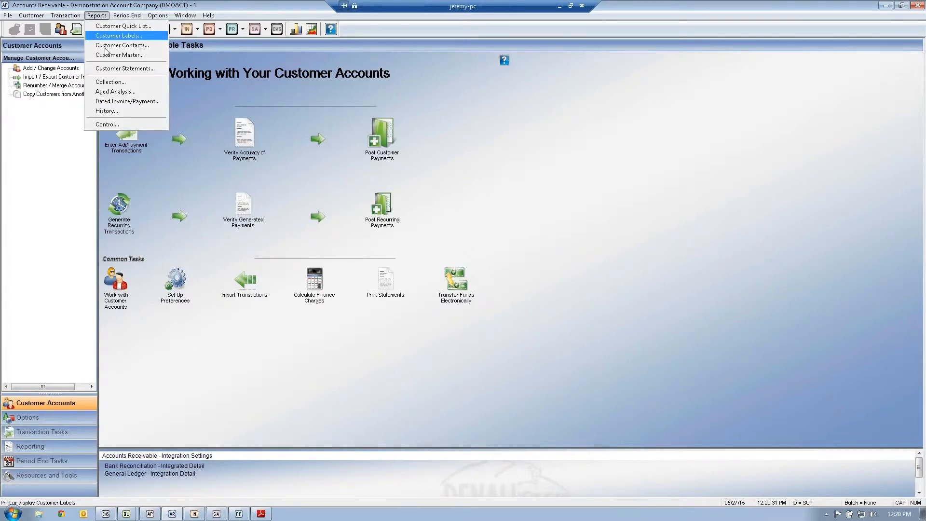
pyautogui.click(126, 93)
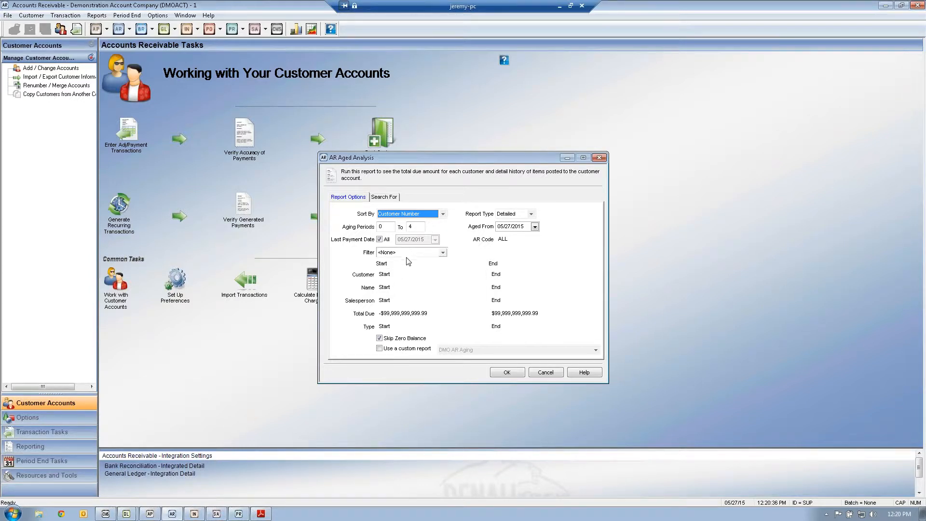
pyautogui.click(403, 273)
pyautogui.click(504, 276)
pyautogui.click(546, 374)
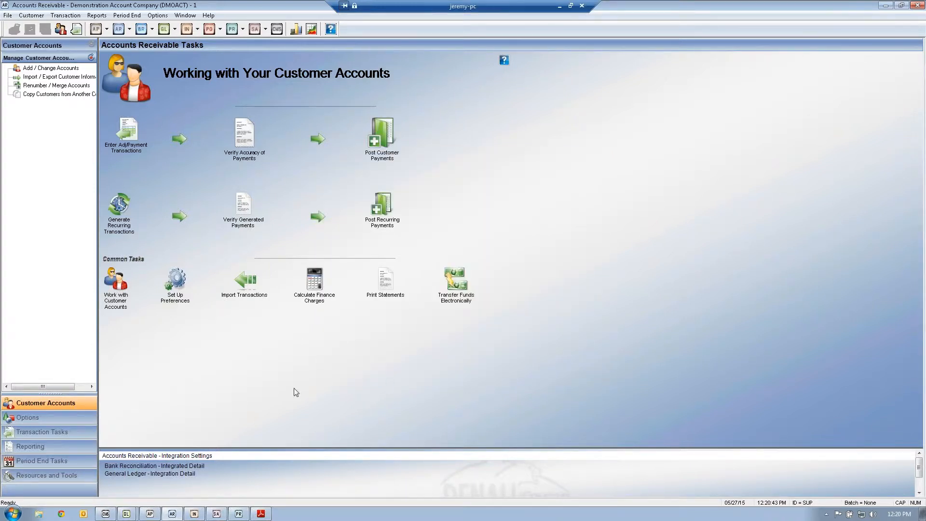
# - Switch to Inventory and generate the IN Monthly Movement Report on screen
pyautogui.click(183, 514)
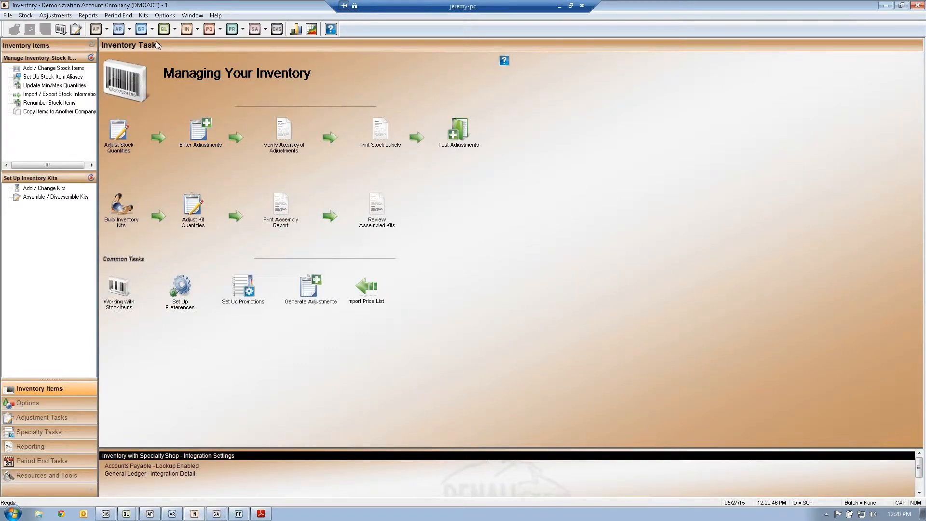
pyautogui.click(88, 15)
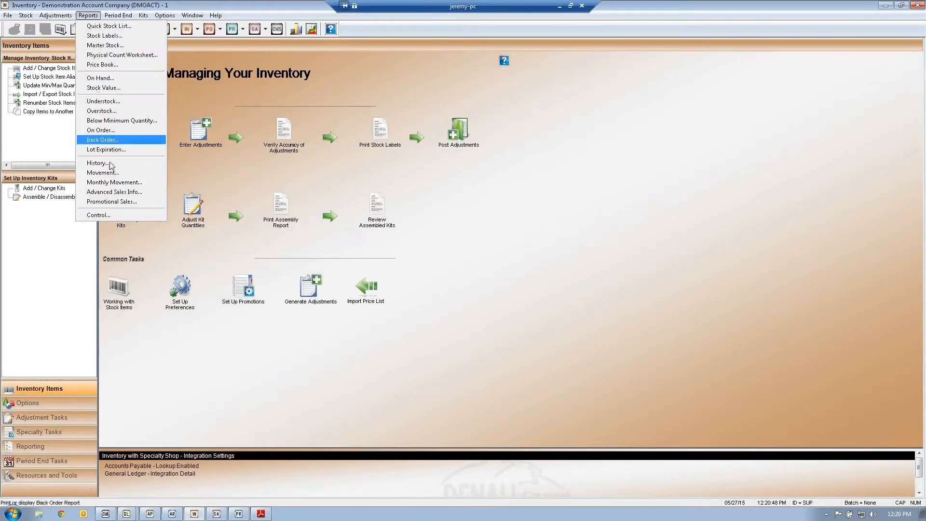
pyautogui.click(111, 181)
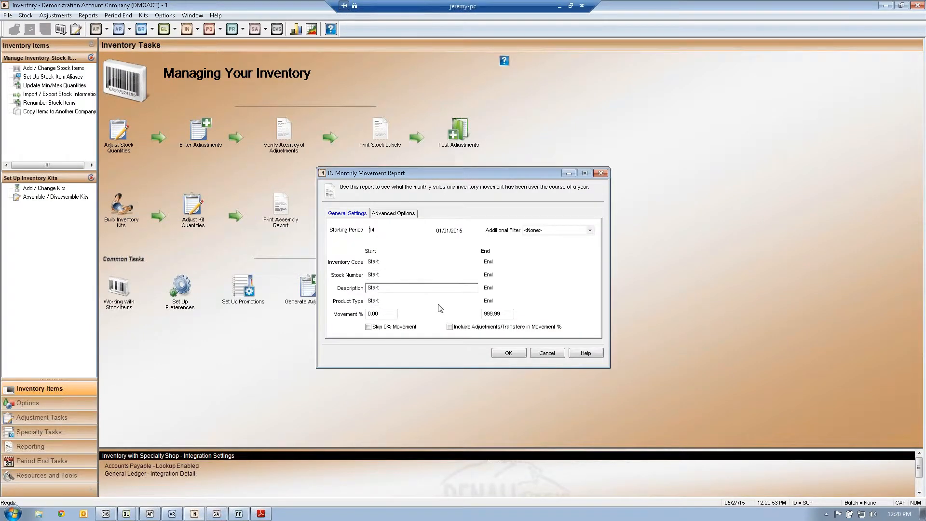
pyautogui.click(506, 353)
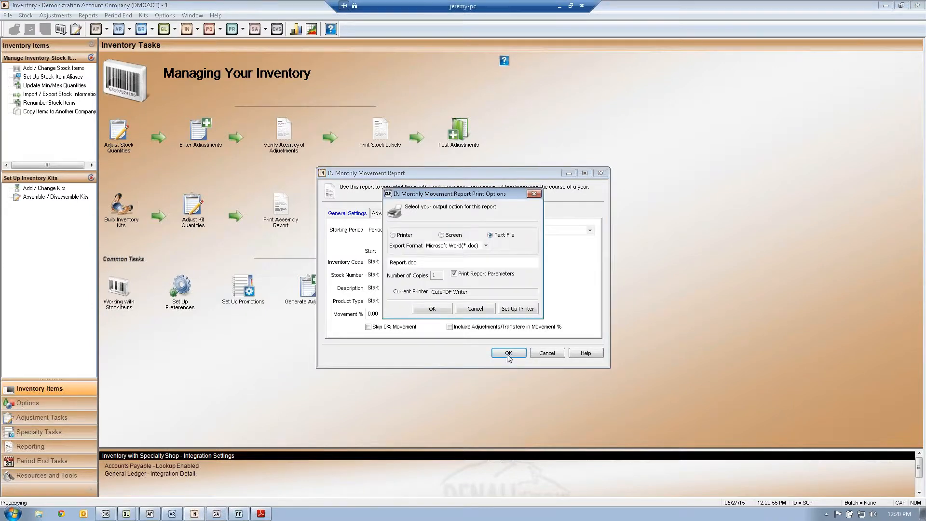
pyautogui.click(446, 235)
pyautogui.click(432, 296)
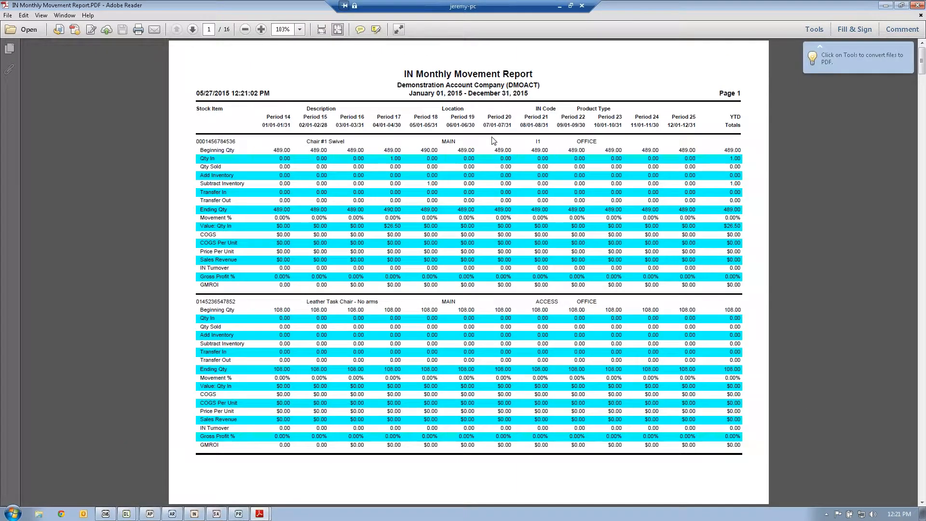
# - Examine the monthly quantities, values and turnover of the stock items in the Monthly Movement Report, and close it
pyautogui.click(260, 29)
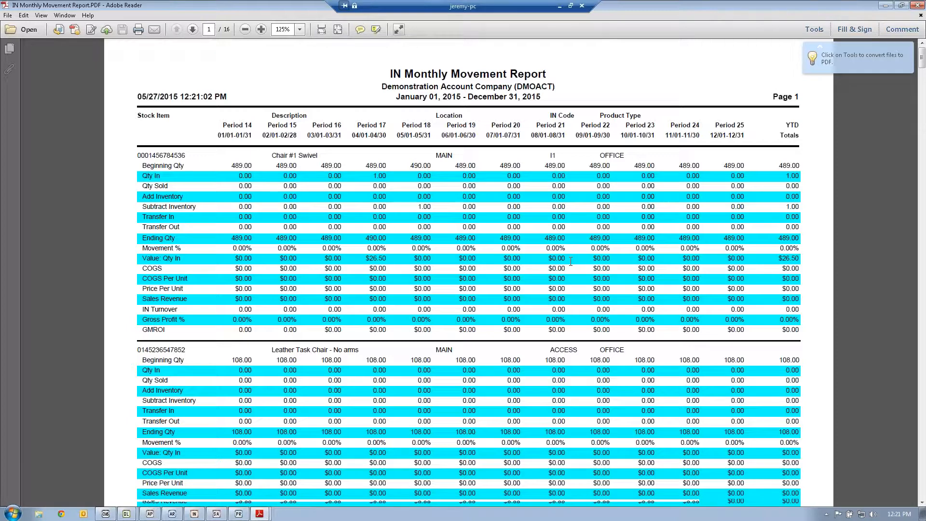
pyautogui.scroll(-1, 571, 261)
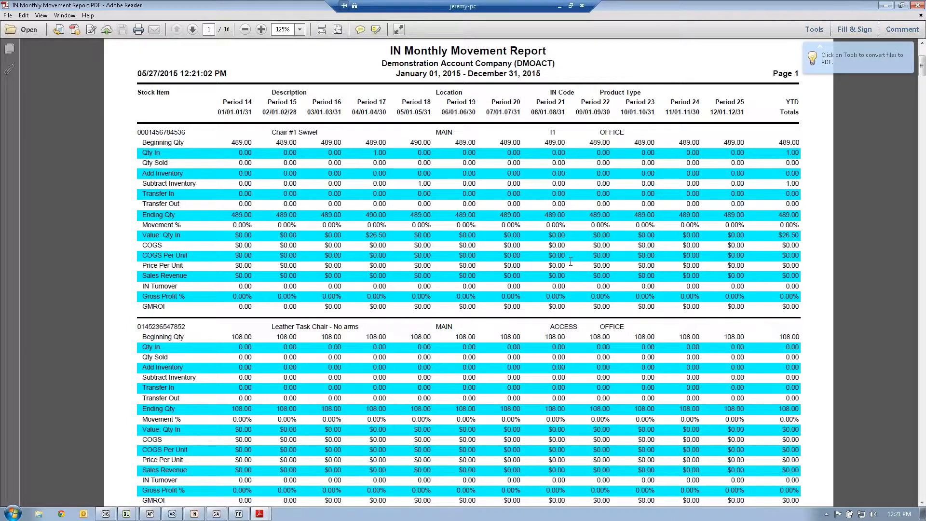
pyautogui.scroll(-2, 570, 261)
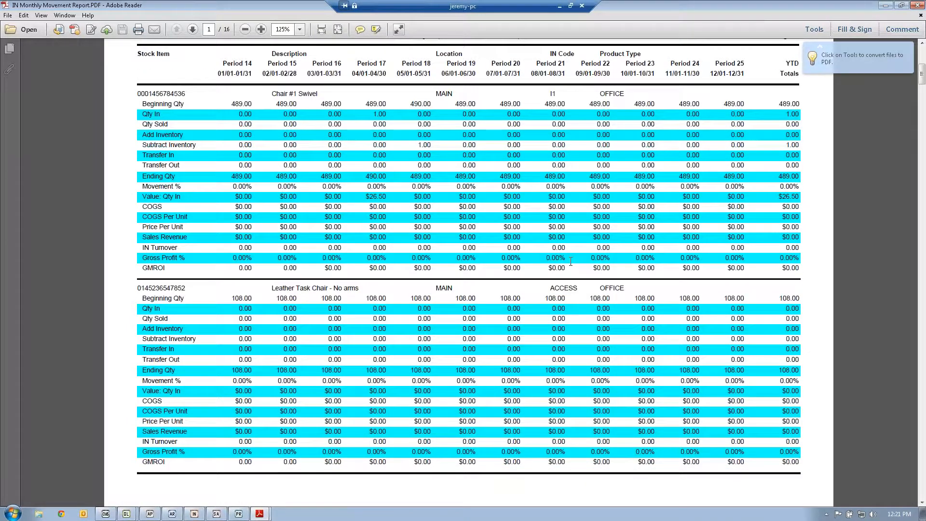
pyautogui.scroll(-1, 570, 261)
pyautogui.scroll(1, 467, 266)
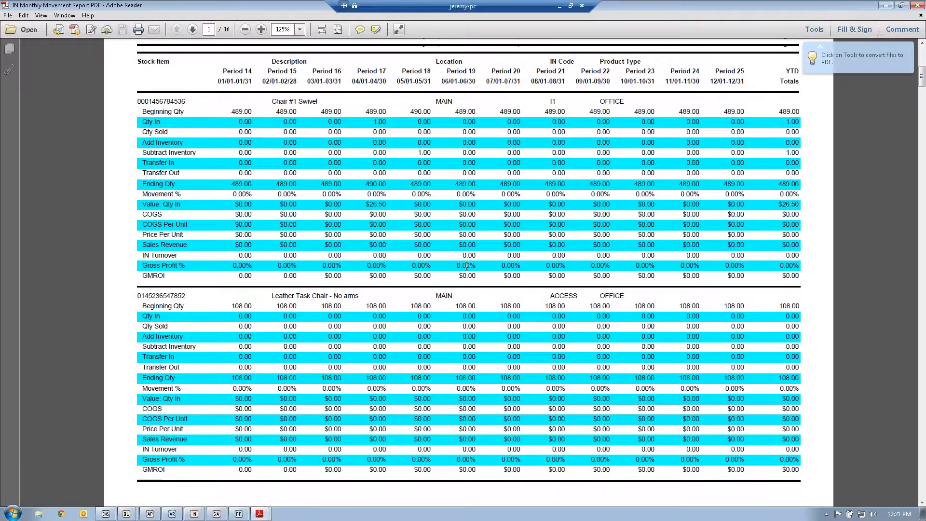
pyautogui.scroll(1, 466, 266)
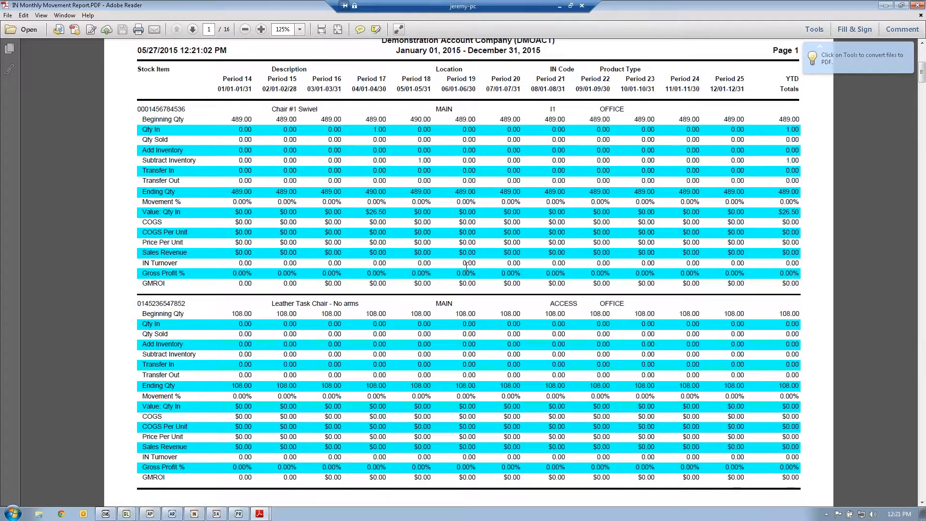
pyautogui.scroll(1, 466, 266)
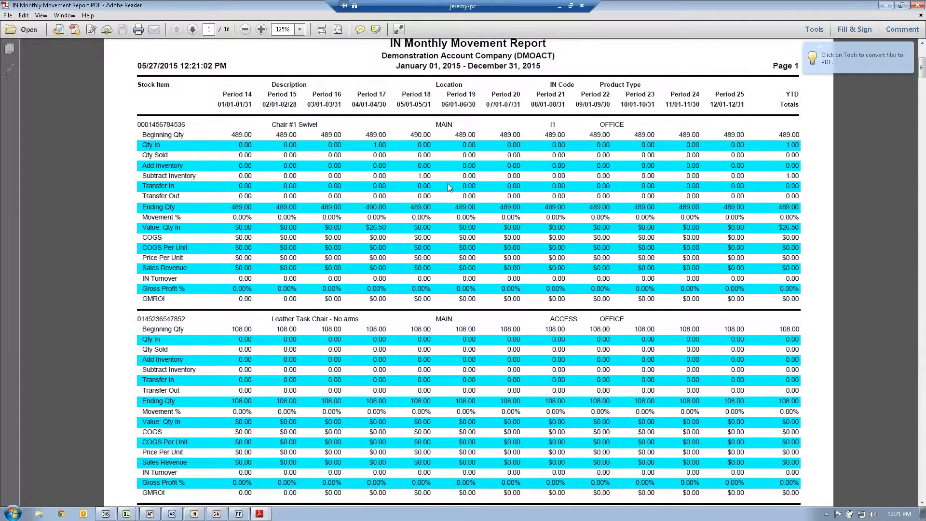
pyautogui.scroll(1, 692, 34)
pyautogui.click(918, 6)
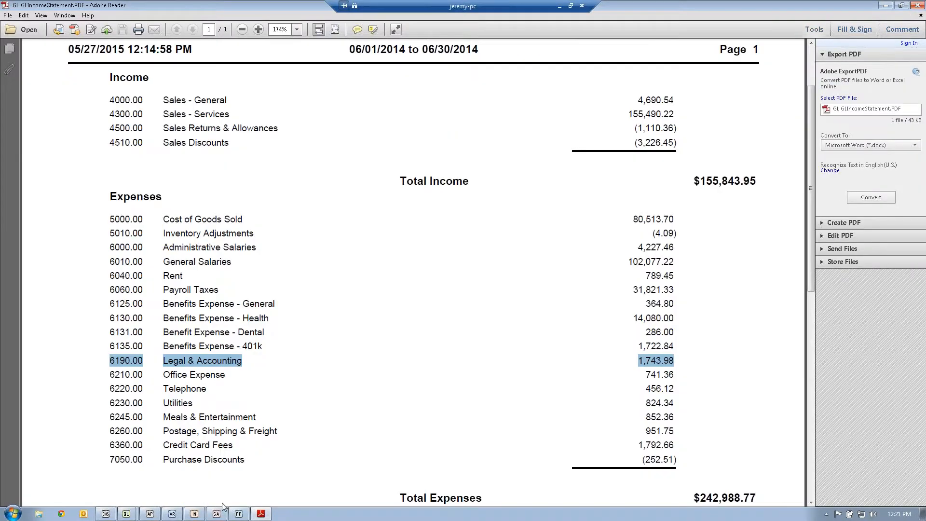
# - Switch to the Controller module and open the Sales Price Variance Report from the Red Flag Reports
pyautogui.click(194, 513)
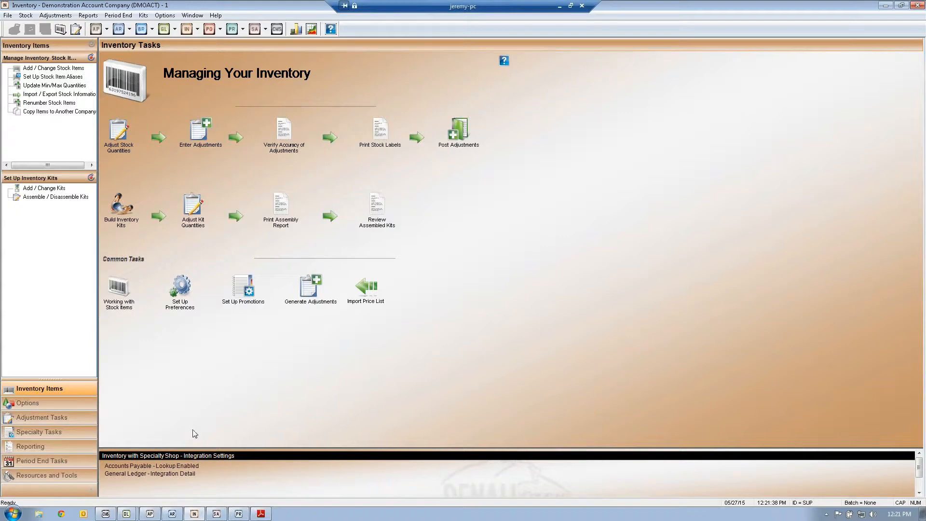
pyautogui.click(100, 517)
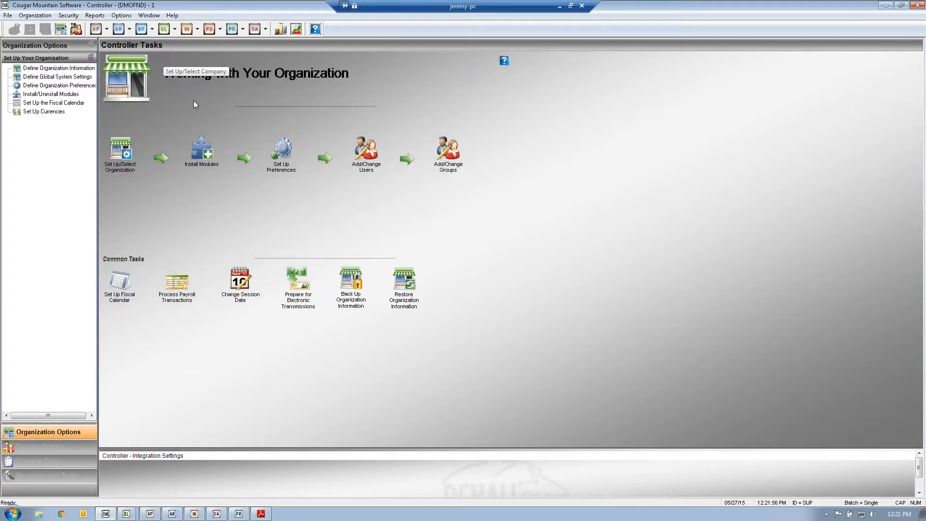
pyautogui.click(95, 15)
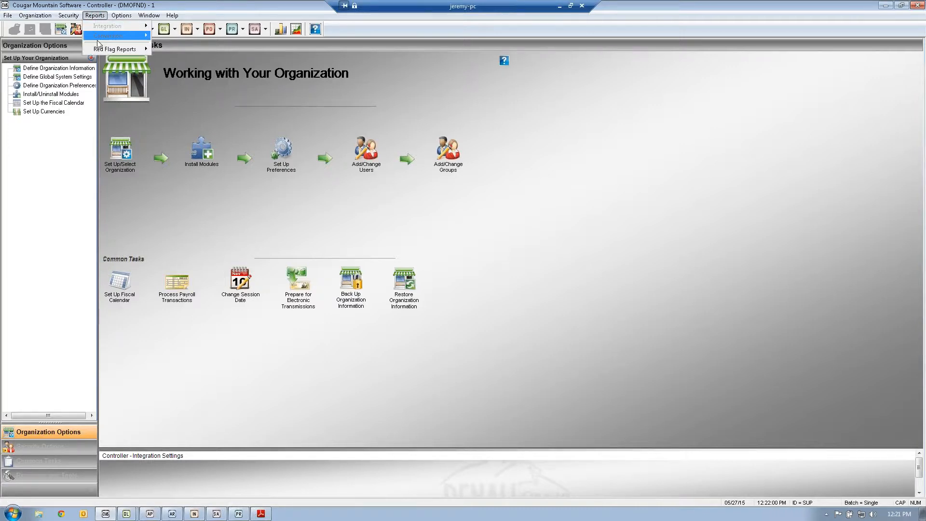
pyautogui.moveTo(121, 49)
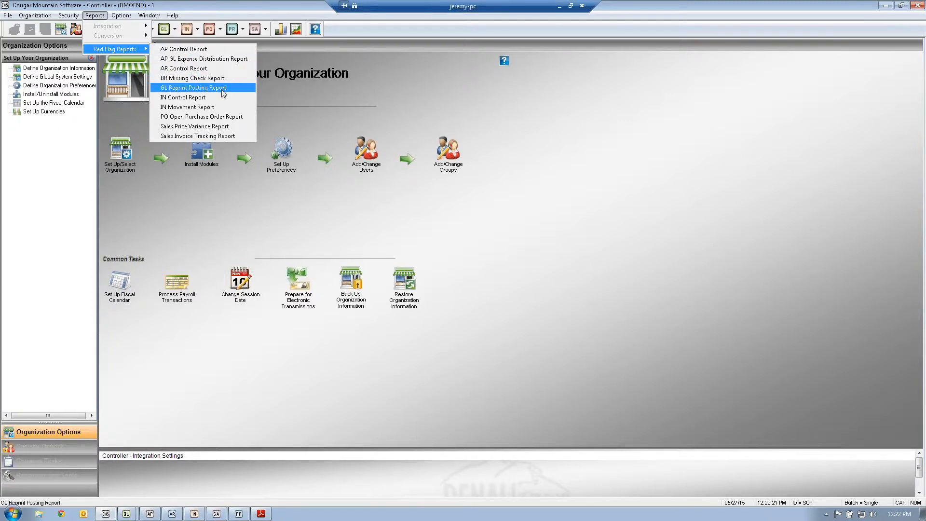
pyautogui.click(235, 125)
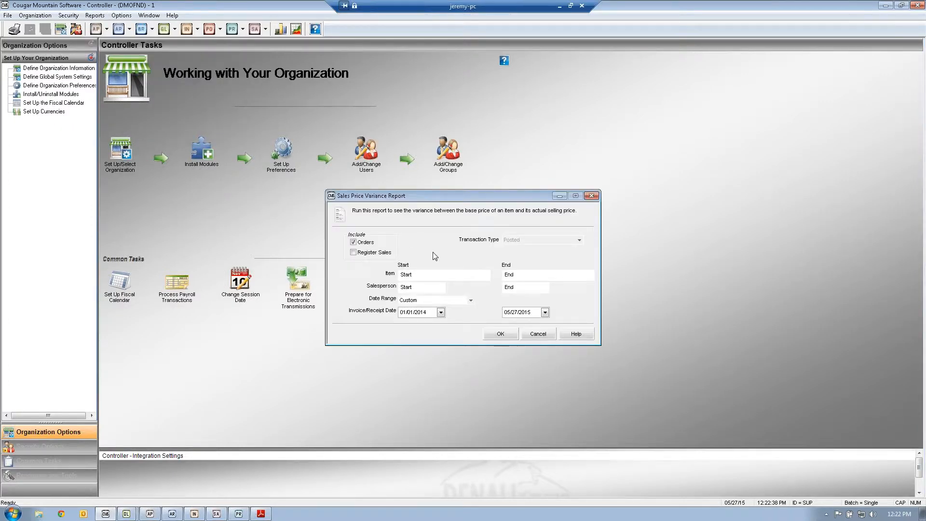
# - Set the variance report's ending invoice/receipt date to 01/31/2014 and include Register Sales
pyautogui.click(505, 314)
pyautogui.write('01312')
pyautogui.write('015')
pyautogui.write('4')
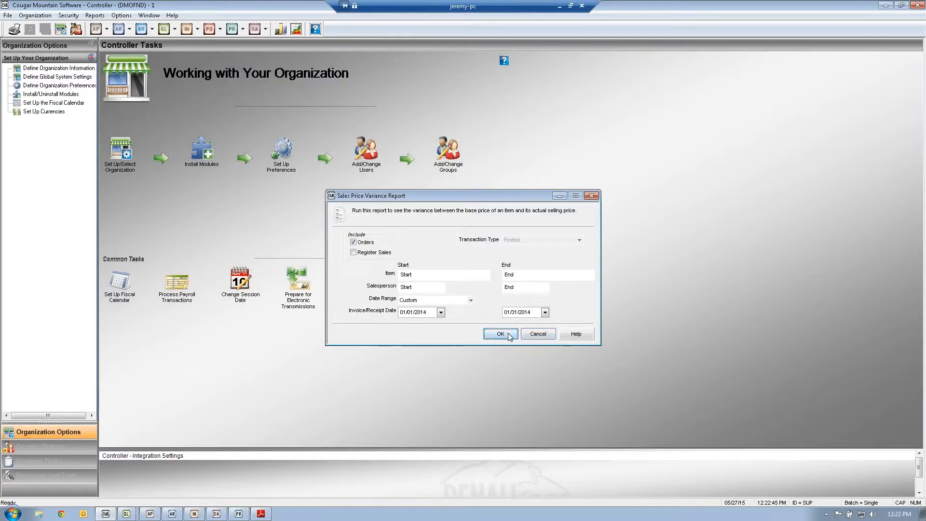
pyautogui.click(353, 252)
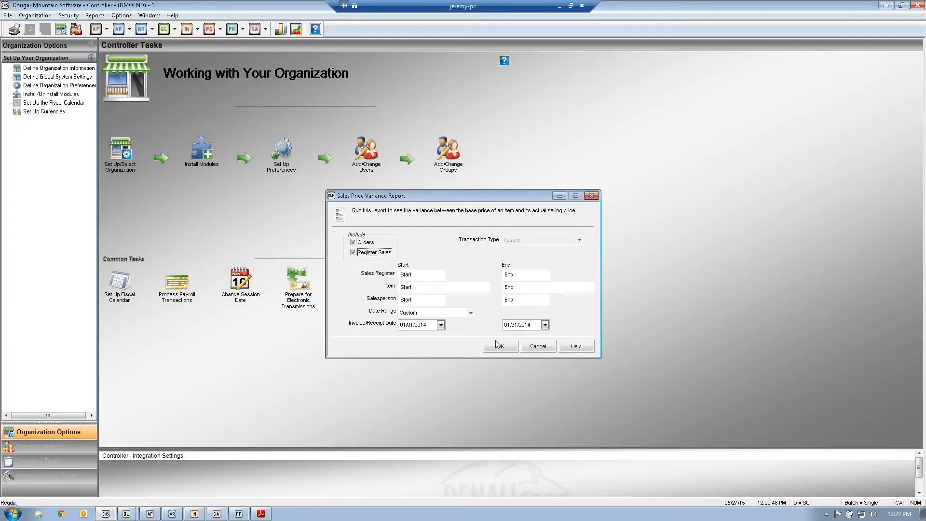
# - Try to generate the Sales Price Variance Report on screen, and return to its options
pyautogui.click(499, 345)
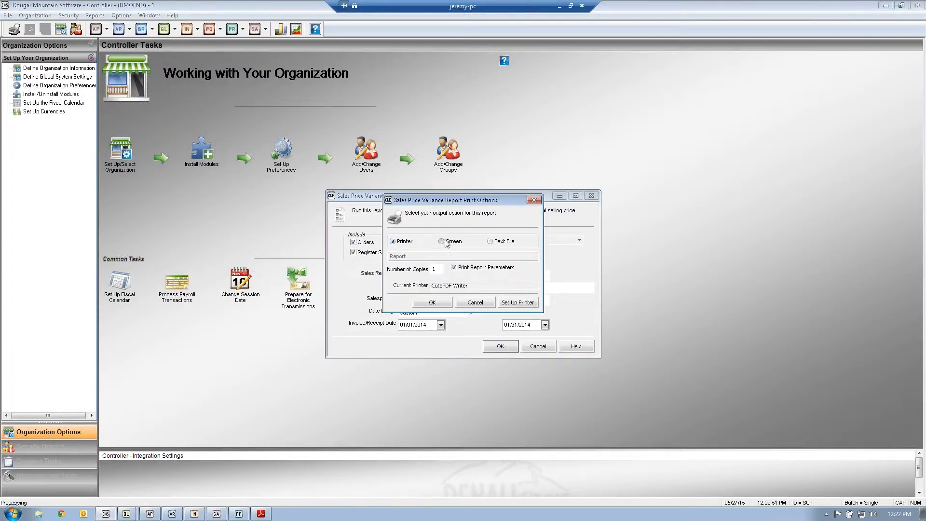
pyautogui.click(441, 241)
pyautogui.click(433, 303)
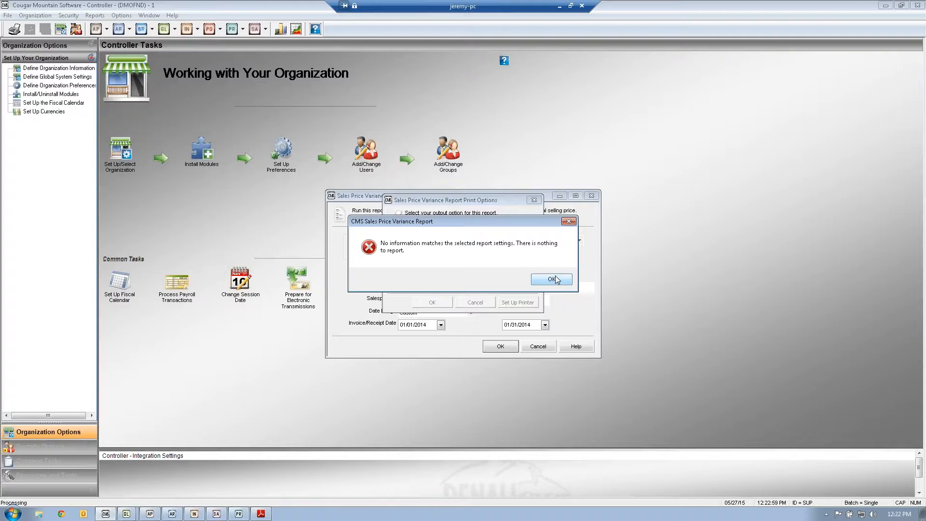
pyautogui.click(554, 280)
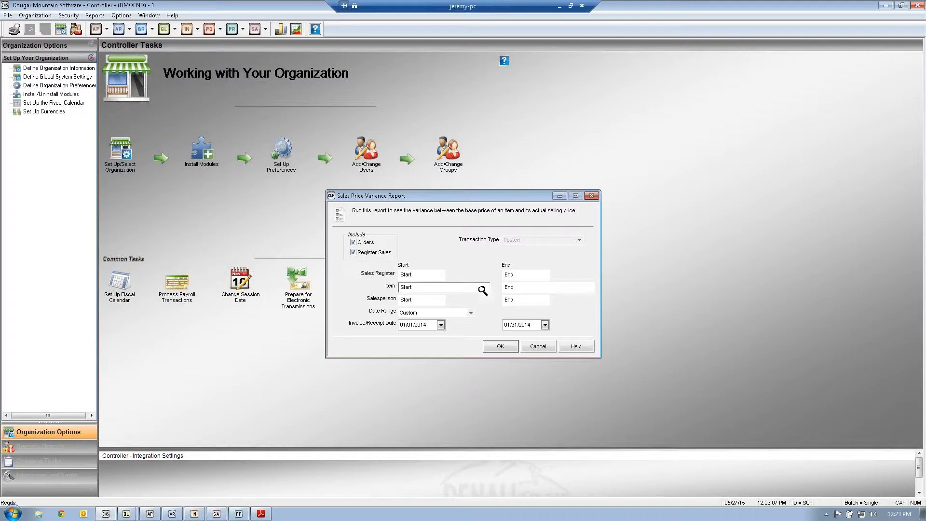
# - Try to generate the Sales Price Variance Report with an ending invoice/receipt date of 12/31/2014, and cancel the report options
pyautogui.click(509, 326)
pyautogui.write('12')
pyautogui.click(500, 352)
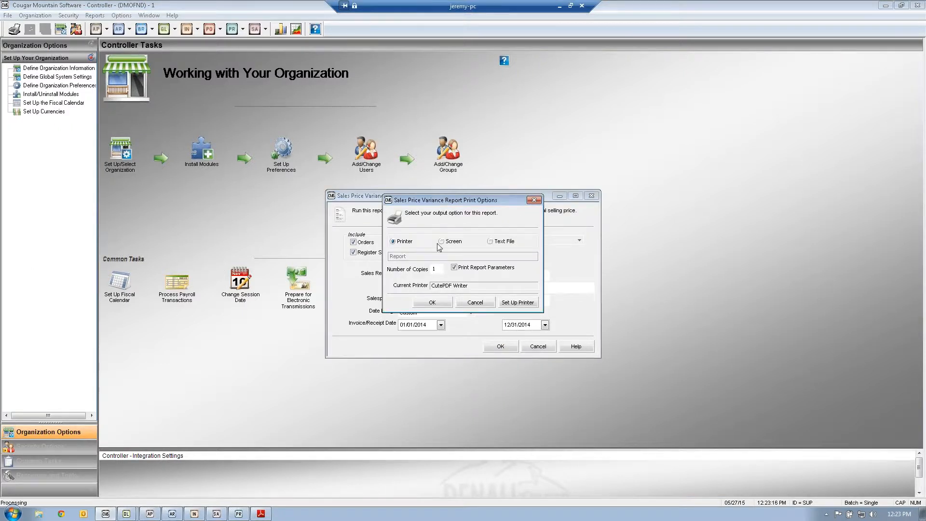
pyautogui.click(436, 303)
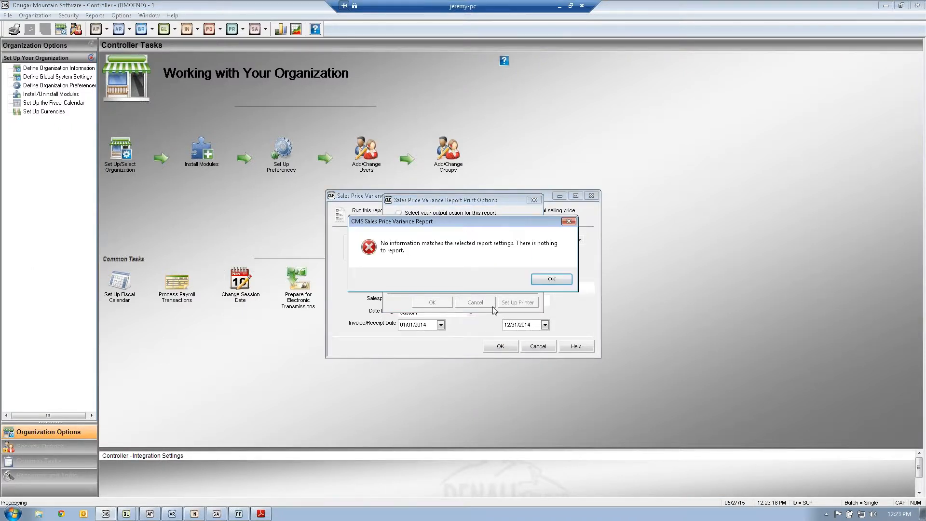
pyautogui.click(554, 281)
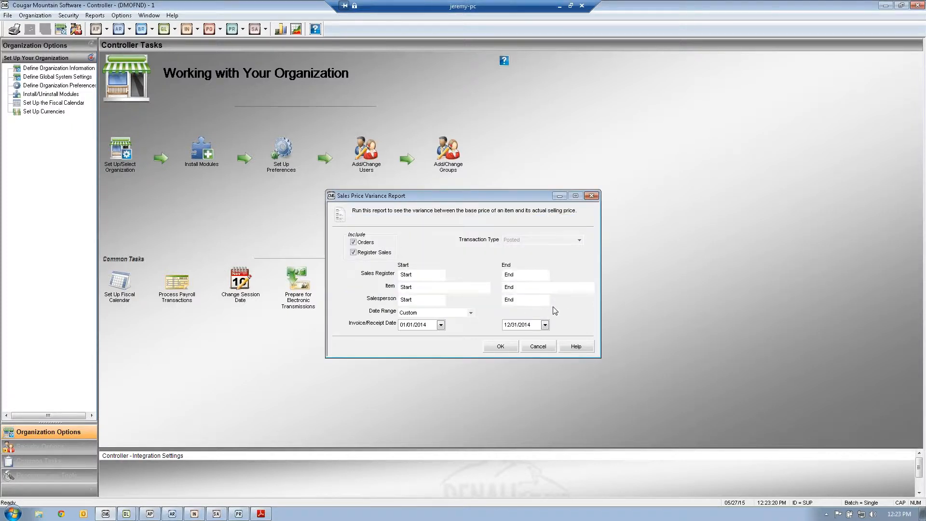
pyautogui.click(506, 324)
pyautogui.click(542, 345)
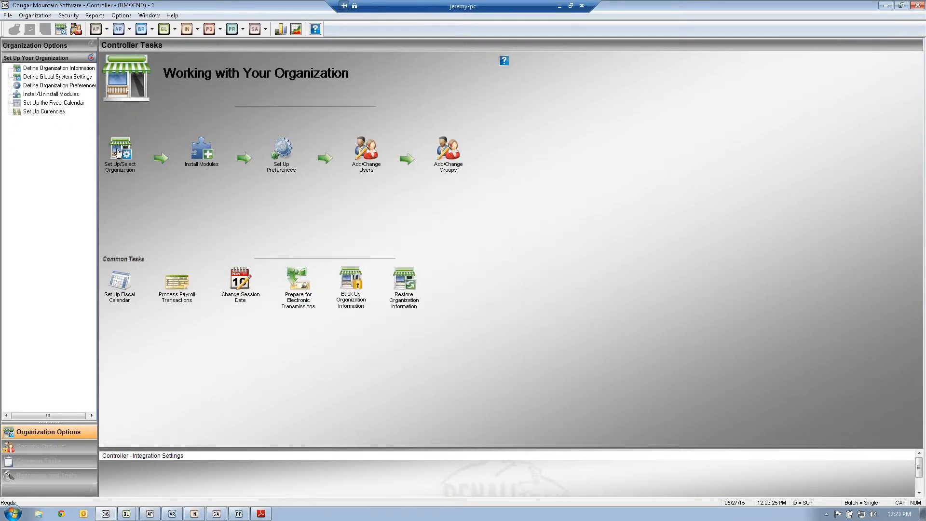
# - Switch to the Demonstration Account Company (DMOACT), logging in with the user ID SUP
pyautogui.click(61, 29)
pyautogui.doubleClick(375, 234)
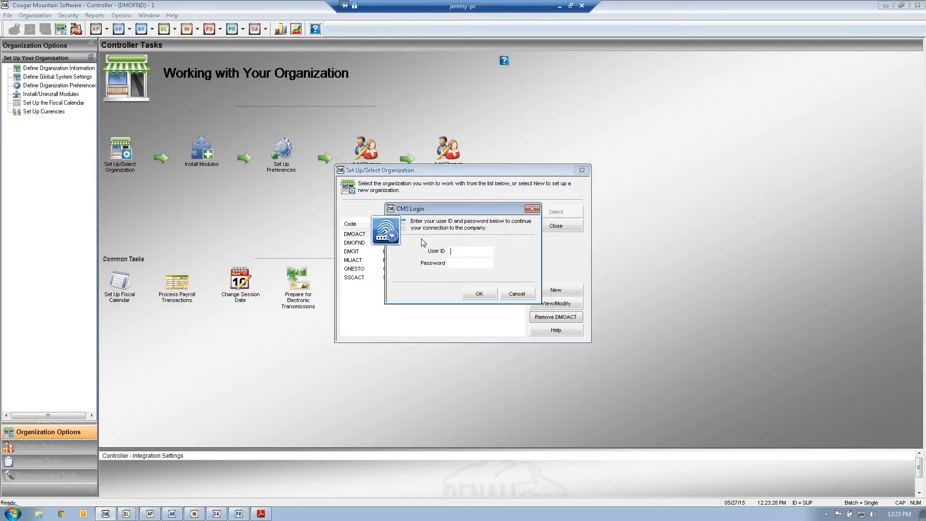
pyautogui.write('SUP')
pyautogui.click(488, 294)
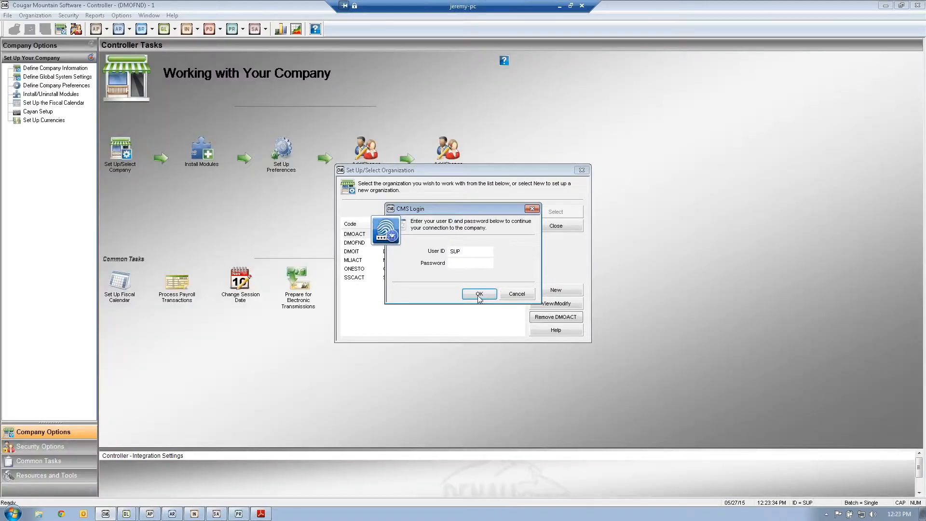
pyautogui.click(479, 293)
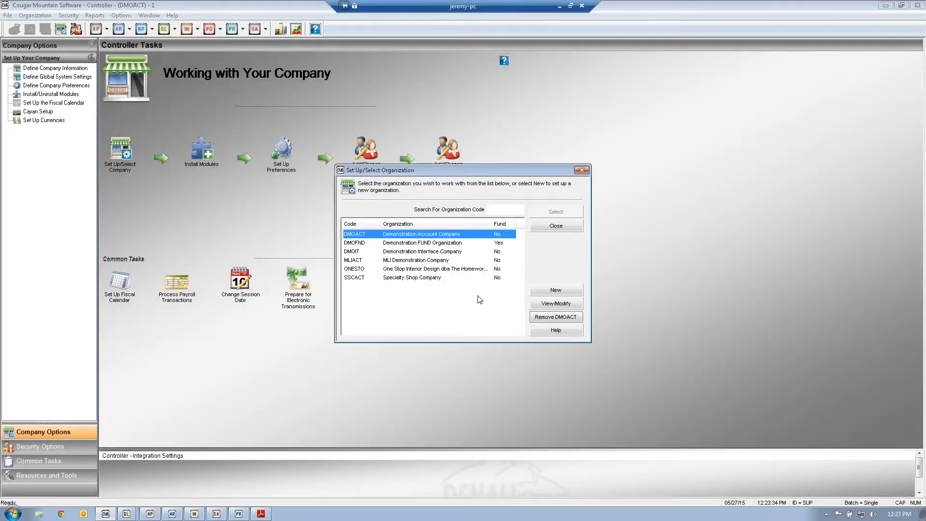
# - Generate the Sales Price Variance Report from the Red Flag Reports on screen, including both Orders and Register Sales
pyautogui.click(94, 16)
pyautogui.moveTo(115, 49)
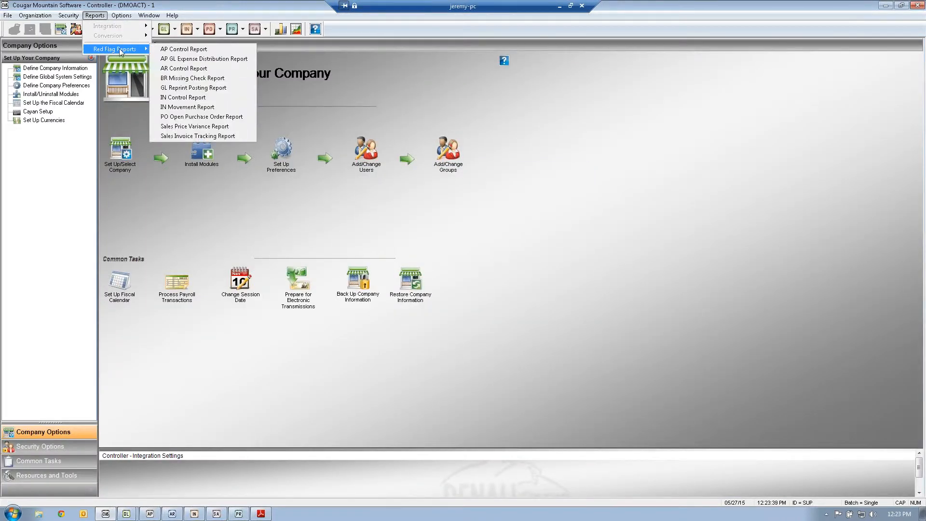
pyautogui.click(195, 125)
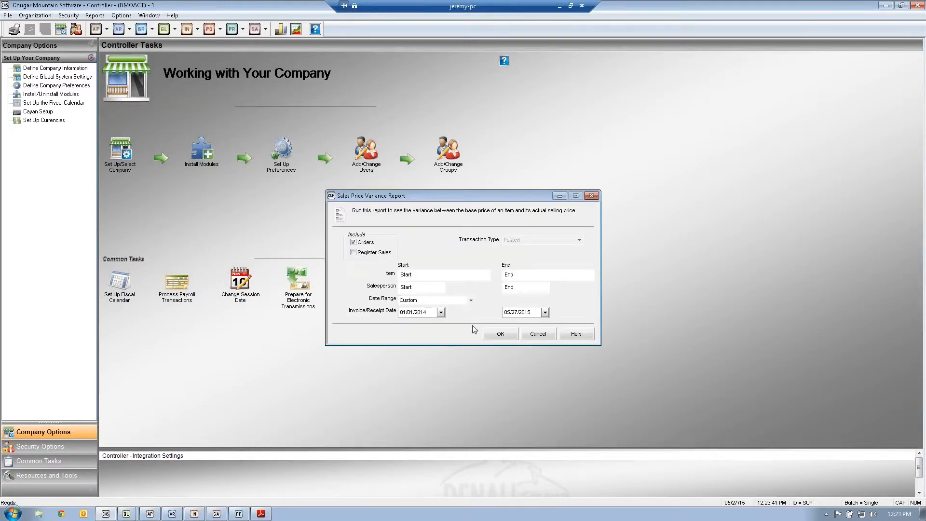
pyautogui.click(354, 252)
pyautogui.click(498, 346)
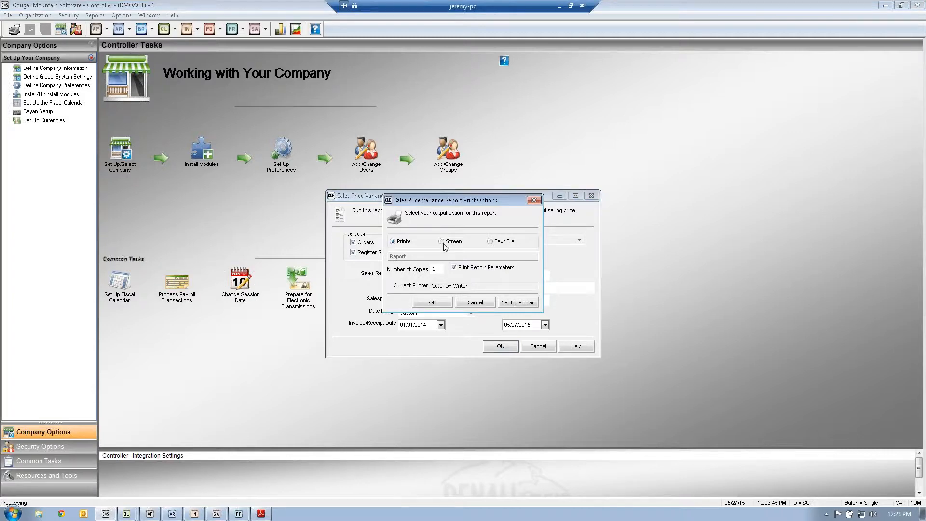
pyautogui.click(442, 241)
pyautogui.click(432, 302)
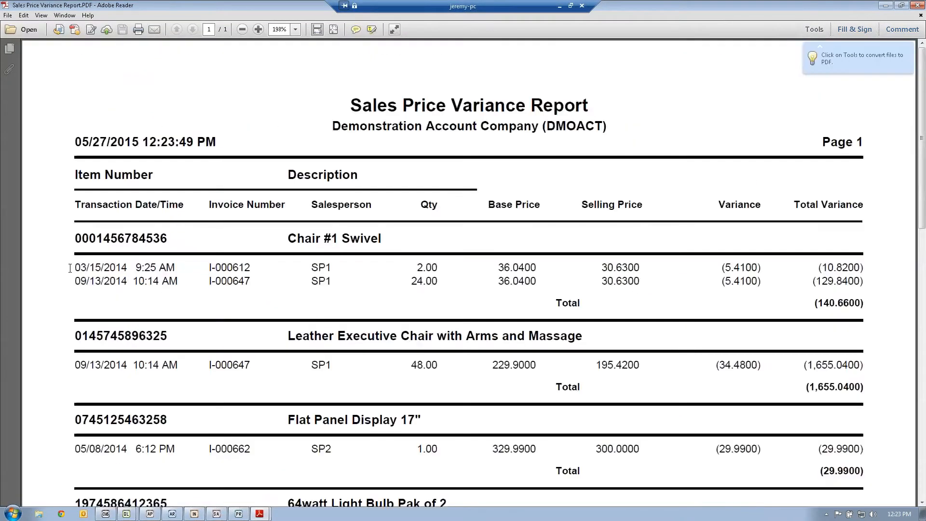
# - Examine the Chair #1 Swivel transactions for their dates, salesperson, base price, selling price, variance and total variance
pyautogui.moveTo(73, 280); pyautogui.dragTo(129, 269)
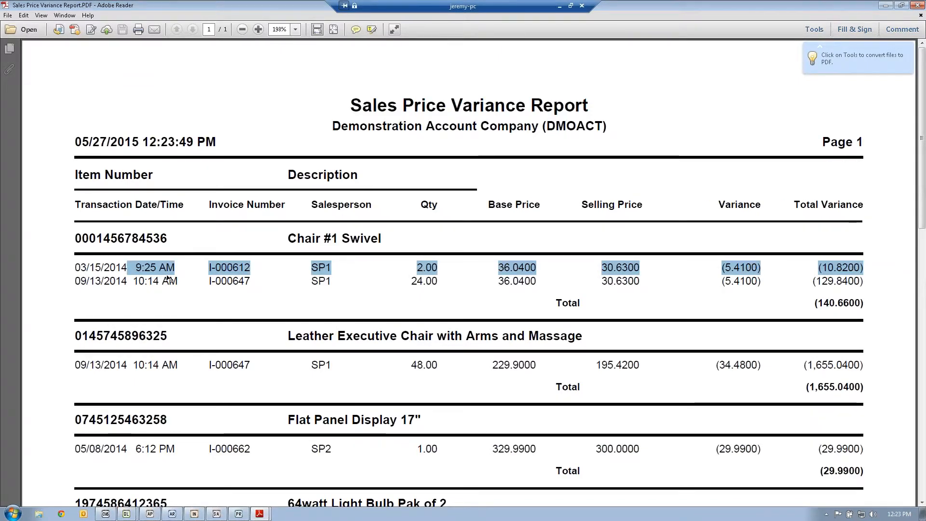
pyautogui.moveTo(285, 271); pyautogui.dragTo(338, 268)
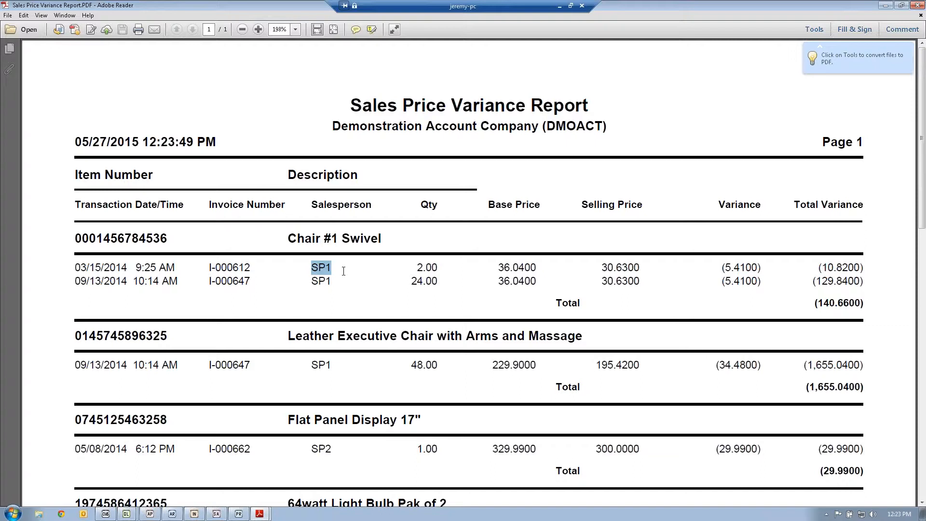
pyautogui.moveTo(395, 273); pyautogui.dragTo(539, 268)
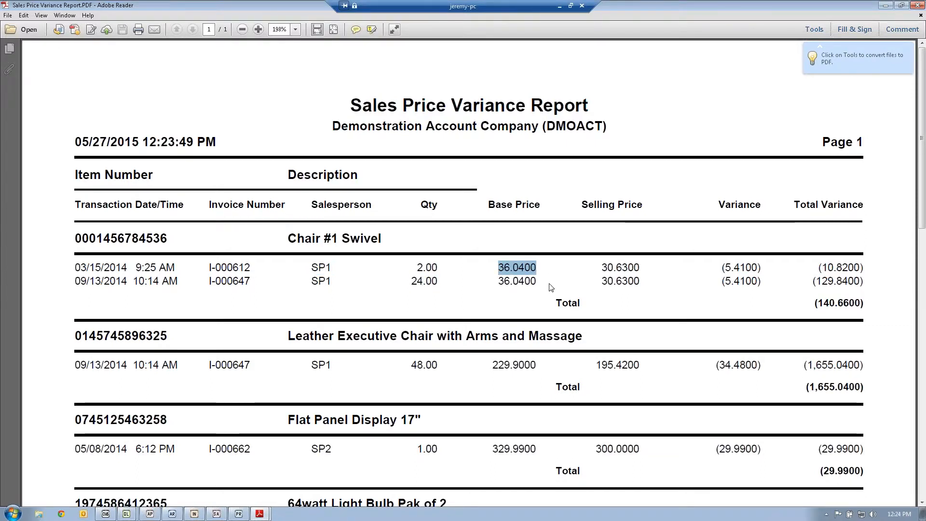
pyautogui.moveTo(601, 267); pyautogui.dragTo(645, 269)
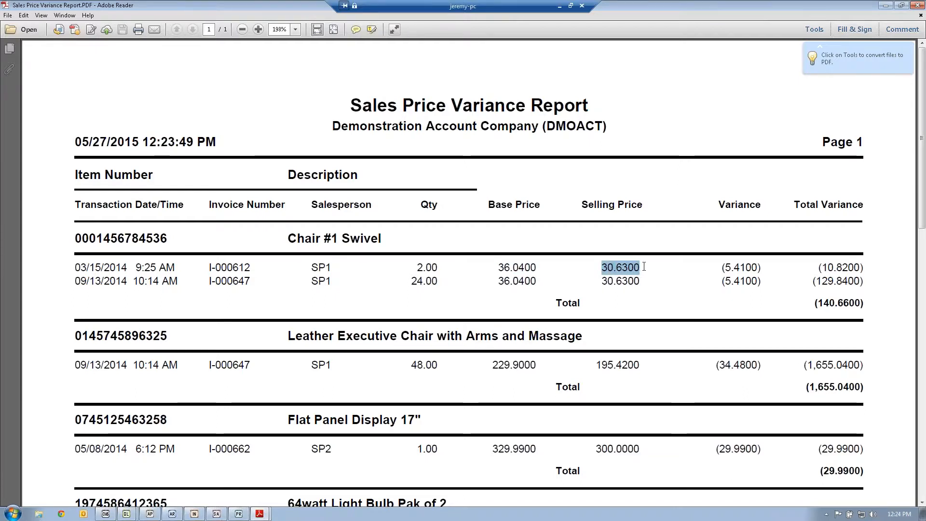
pyautogui.moveTo(718, 267); pyautogui.dragTo(781, 273)
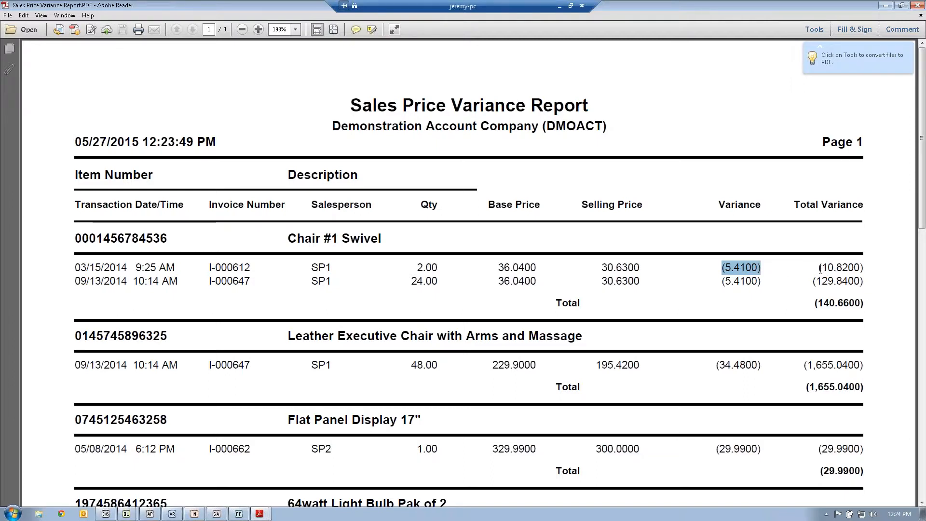
pyautogui.moveTo(816, 268); pyautogui.dragTo(867, 269)
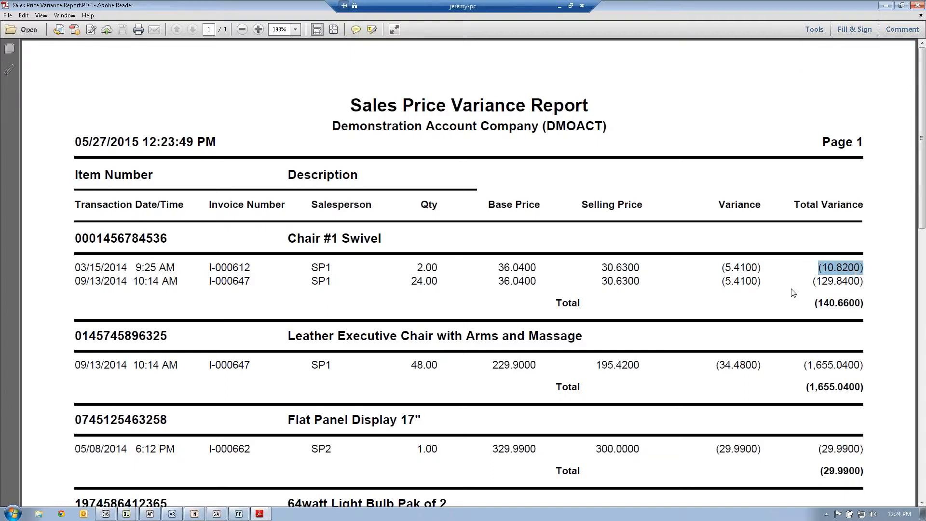
pyautogui.moveTo(812, 281); pyautogui.dragTo(858, 291)
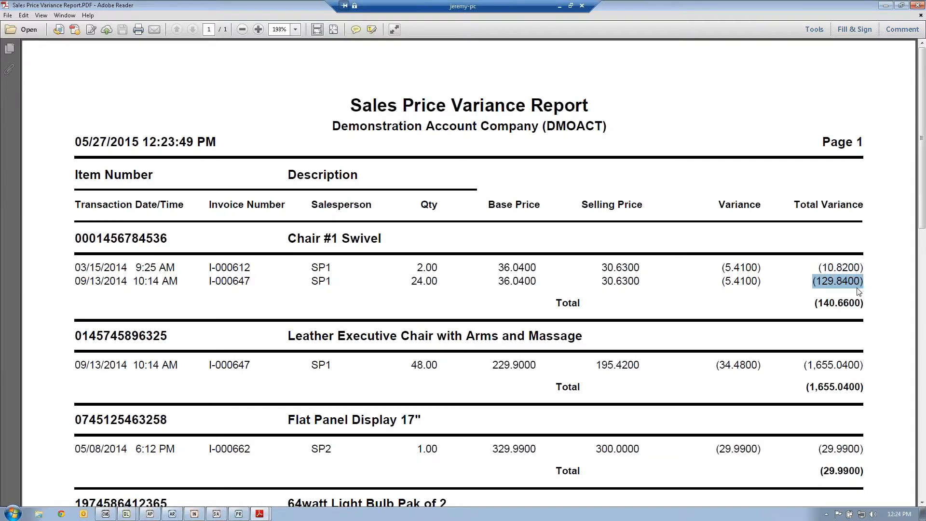
pyautogui.click(63, 282)
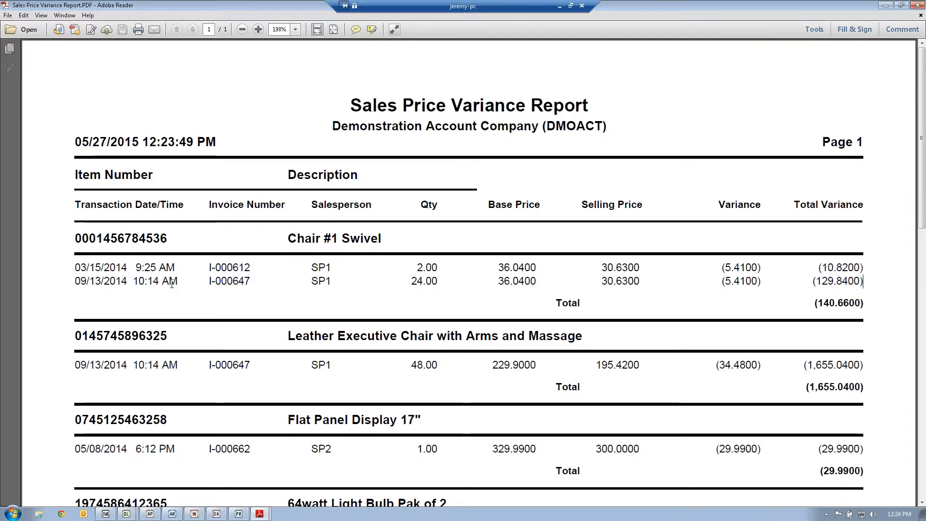
pyautogui.moveTo(75, 280); pyautogui.dragTo(159, 280)
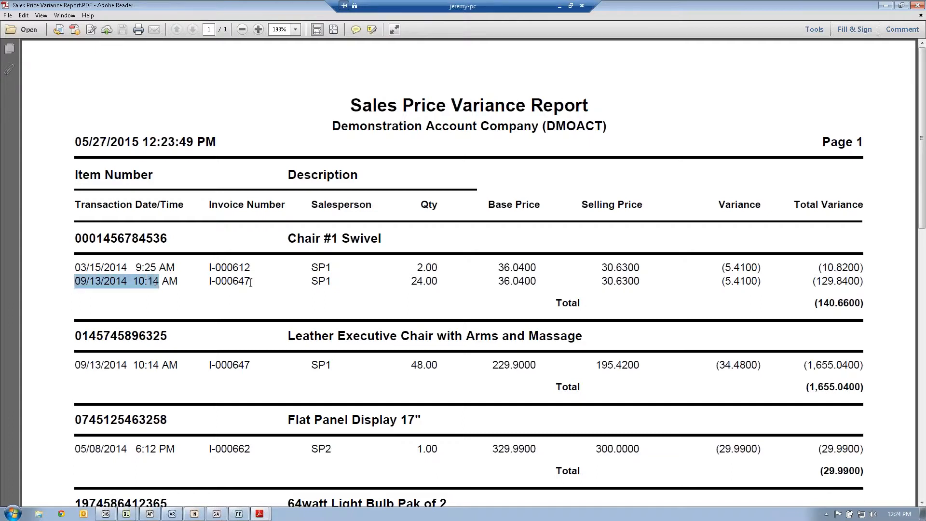
pyautogui.moveTo(306, 280); pyautogui.dragTo(331, 281)
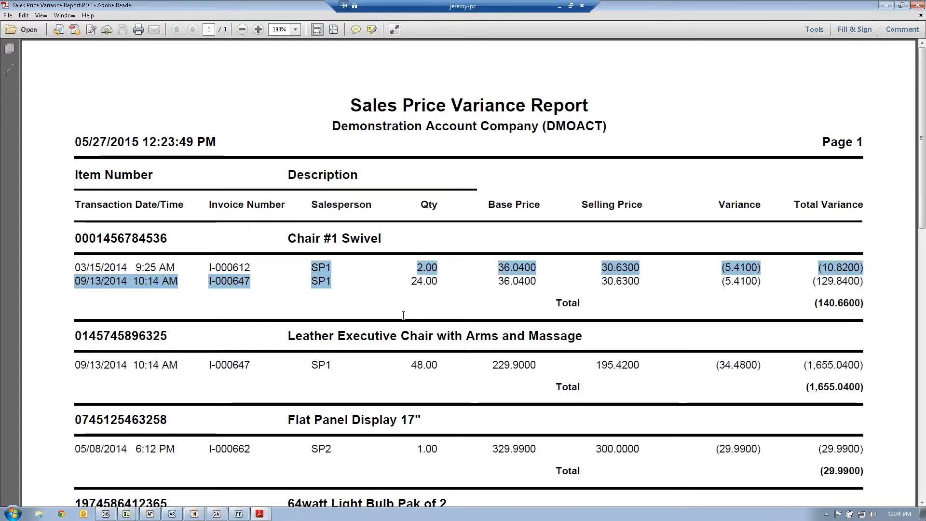
# - Examine the remaining items' variances and the Report Total Variance, and return to the Controller with the report options closed
pyautogui.scroll(-1, 410, 317)
pyautogui.scroll(-1, 411, 317)
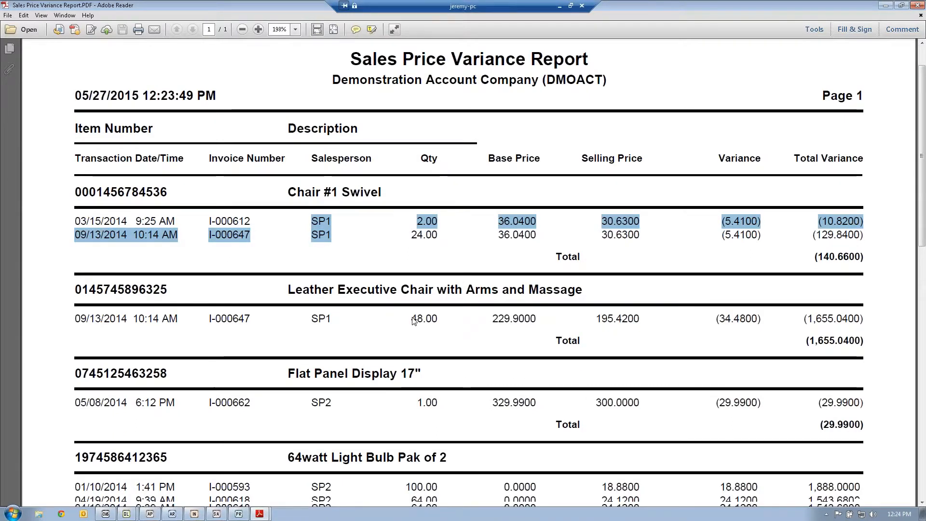
pyautogui.scroll(-1, 413, 321)
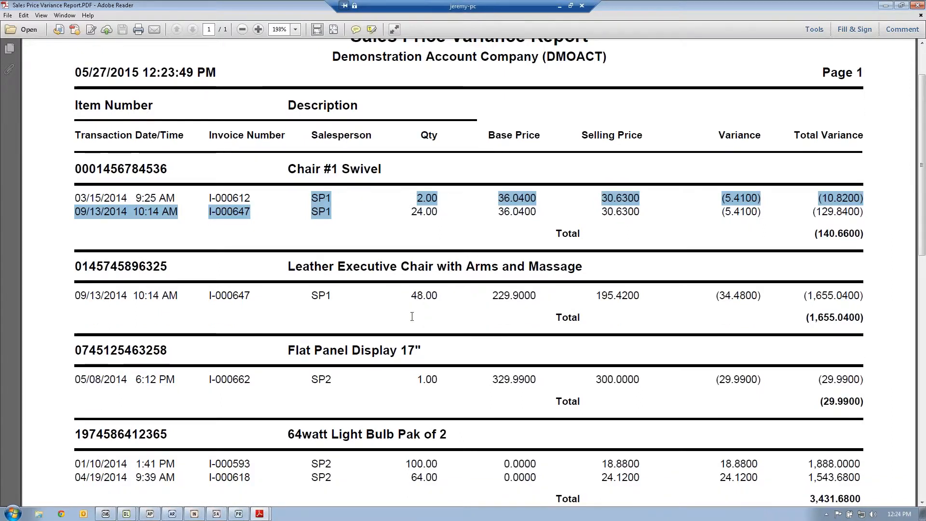
pyautogui.scroll(-1, 412, 317)
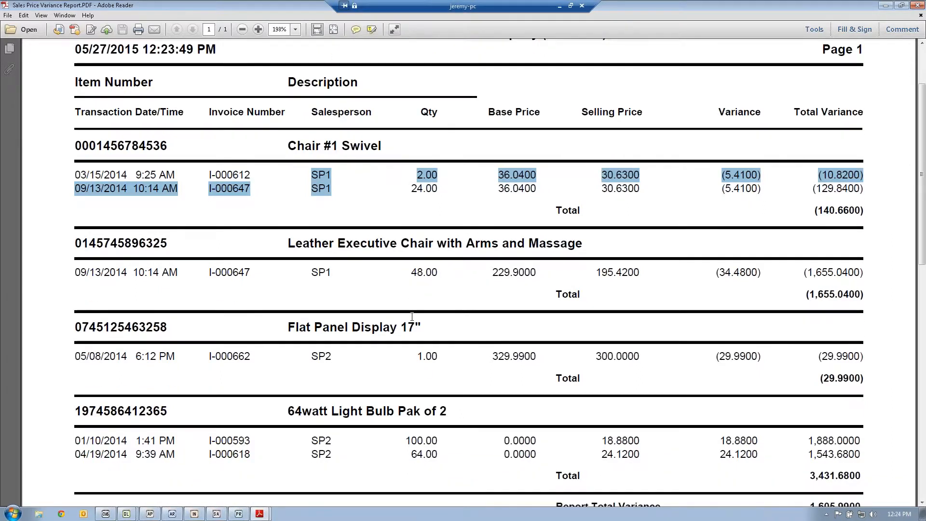
pyautogui.scroll(-2, 413, 317)
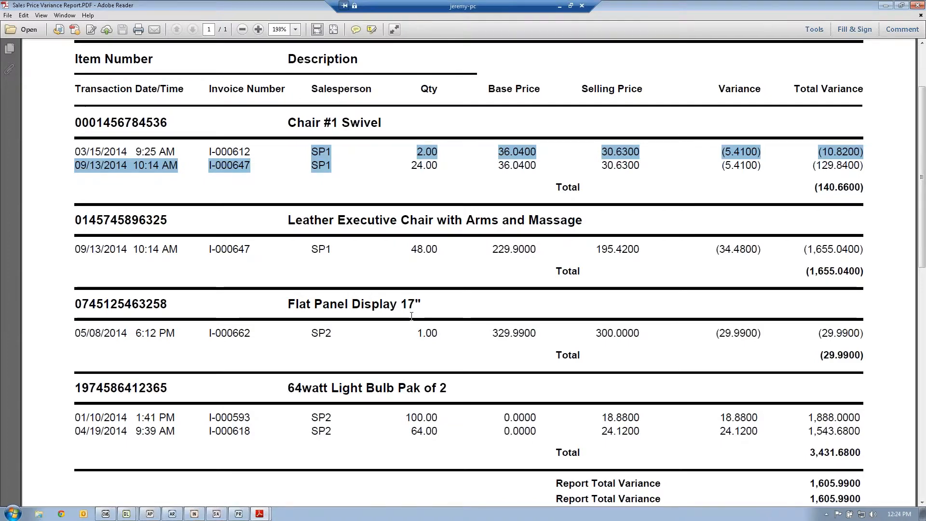
pyautogui.scroll(-3, 454, 326)
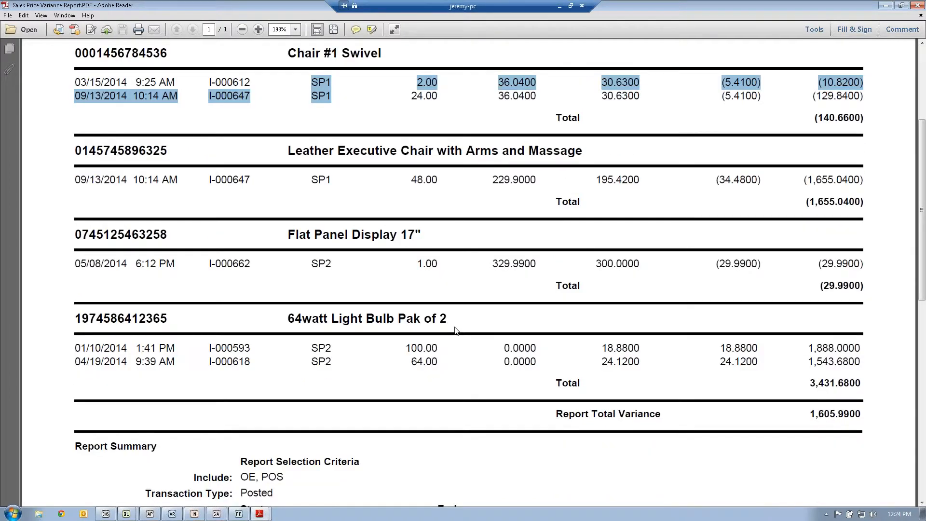
pyautogui.scroll(-3, 455, 326)
pyautogui.moveTo(810, 359); pyautogui.dragTo(878, 357)
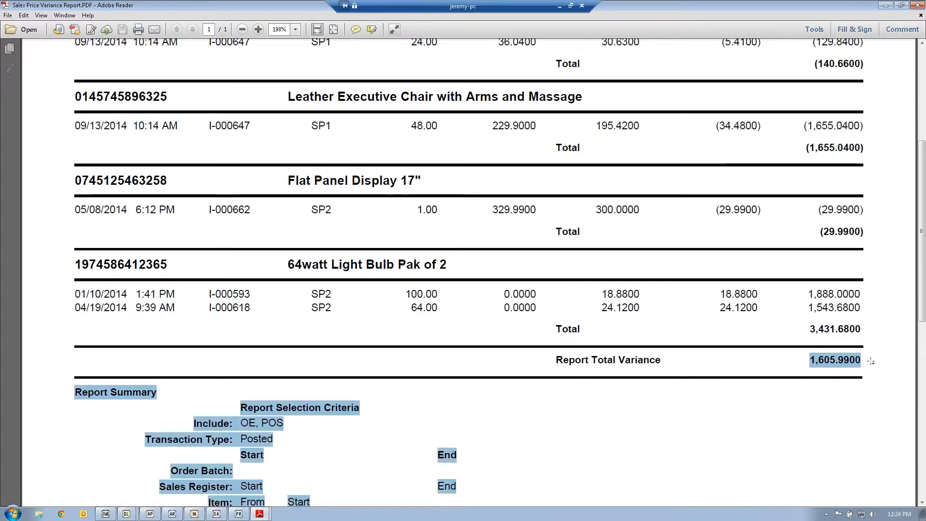
pyautogui.click(734, 370)
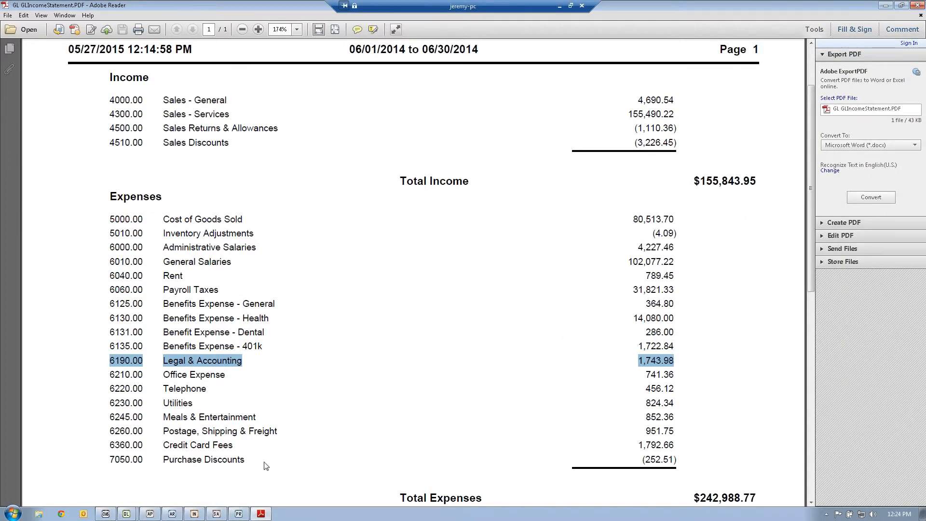
pyautogui.click(105, 514)
pyautogui.click(538, 346)
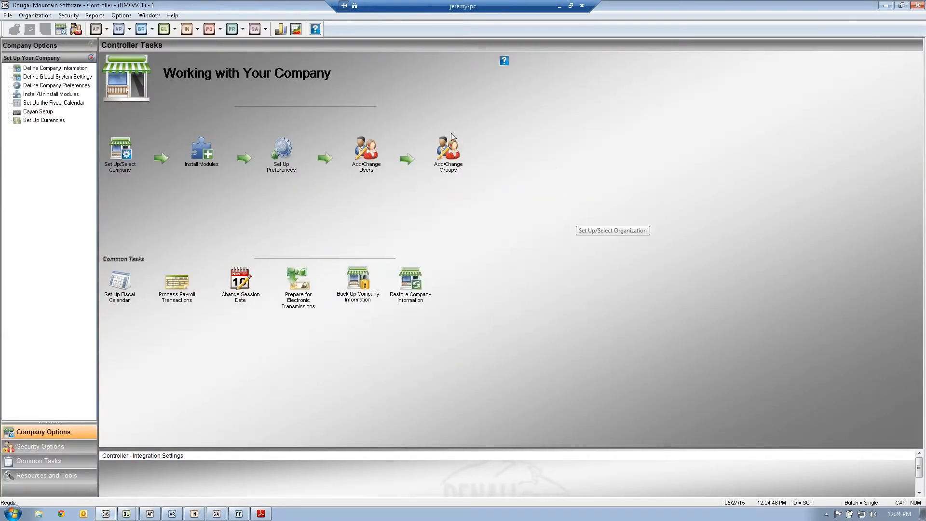
# - Generate the AP Control Report from the Red Flag Reports on screen with an Age From Date of 05/31/2015, and minimize the report
pyautogui.click(93, 14)
pyautogui.moveTo(120, 49)
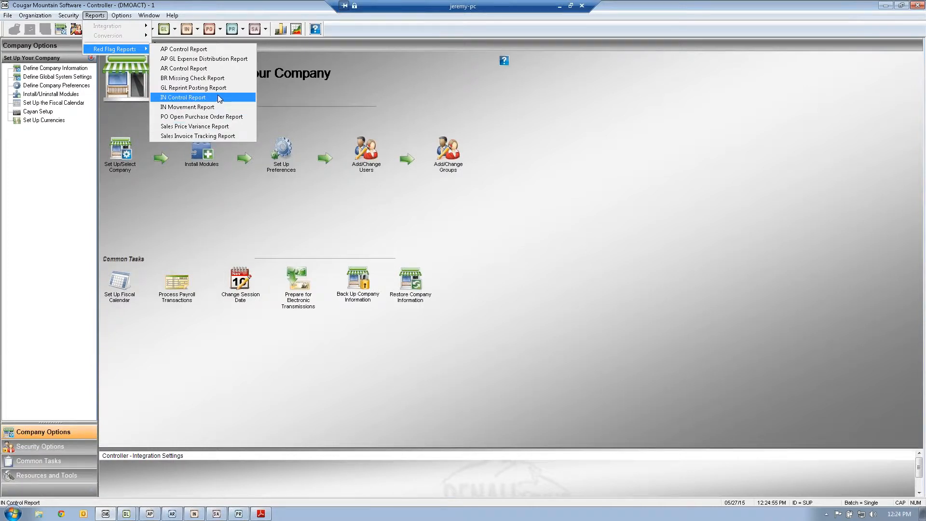
pyautogui.click(214, 49)
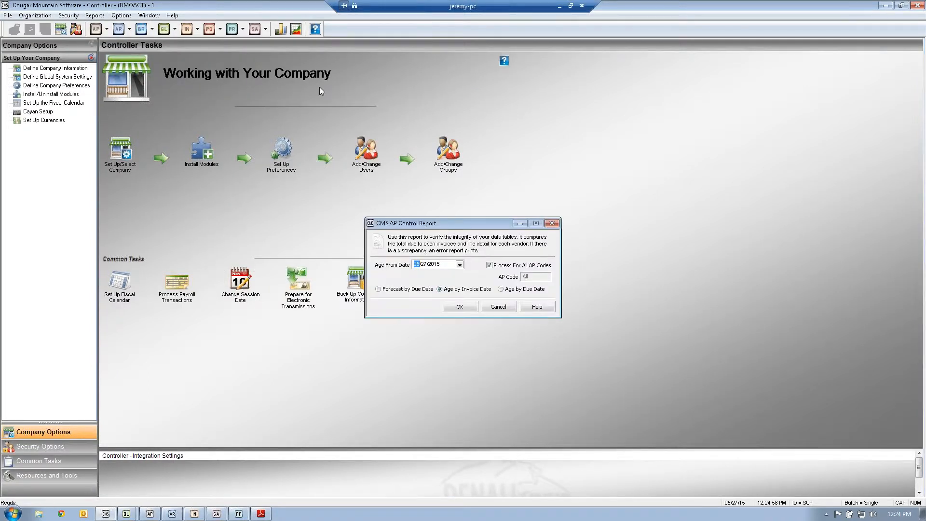
pyautogui.click(460, 264)
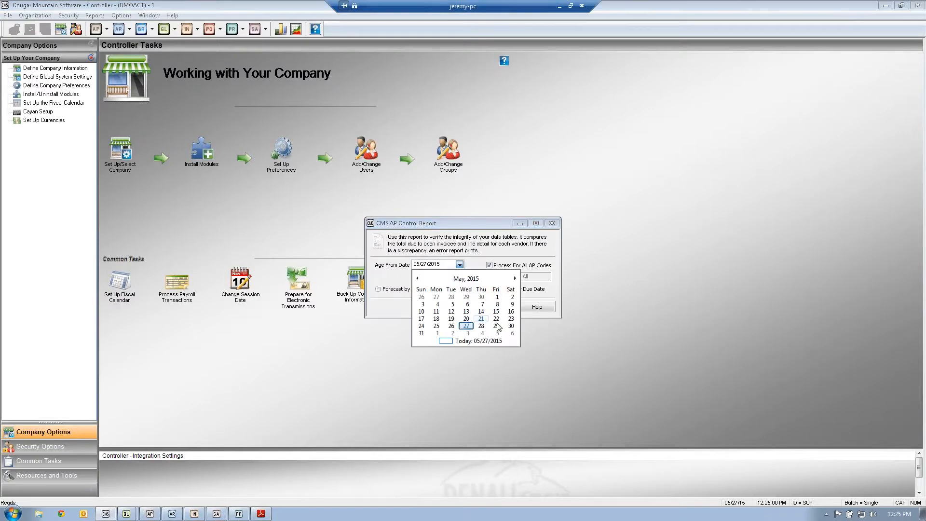
pyautogui.click(421, 333)
pyautogui.click(458, 306)
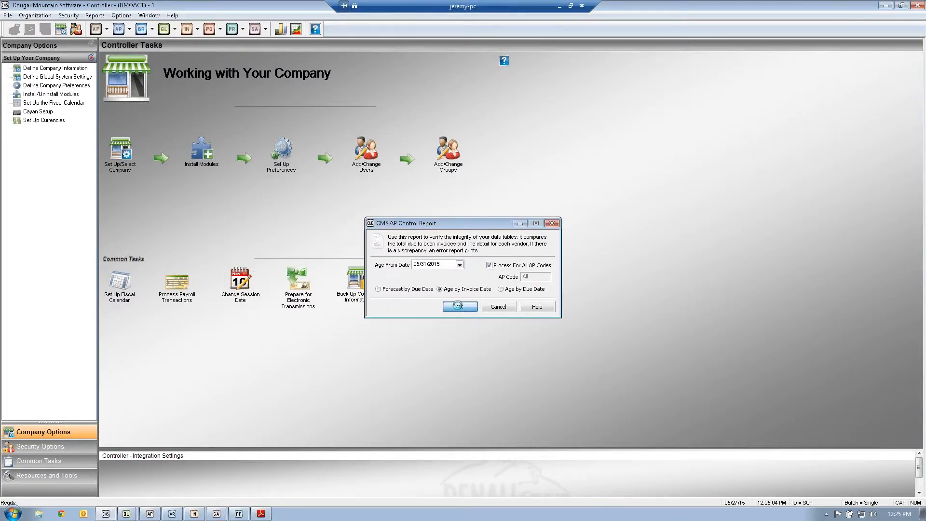
pyautogui.click(442, 241)
pyautogui.click(441, 302)
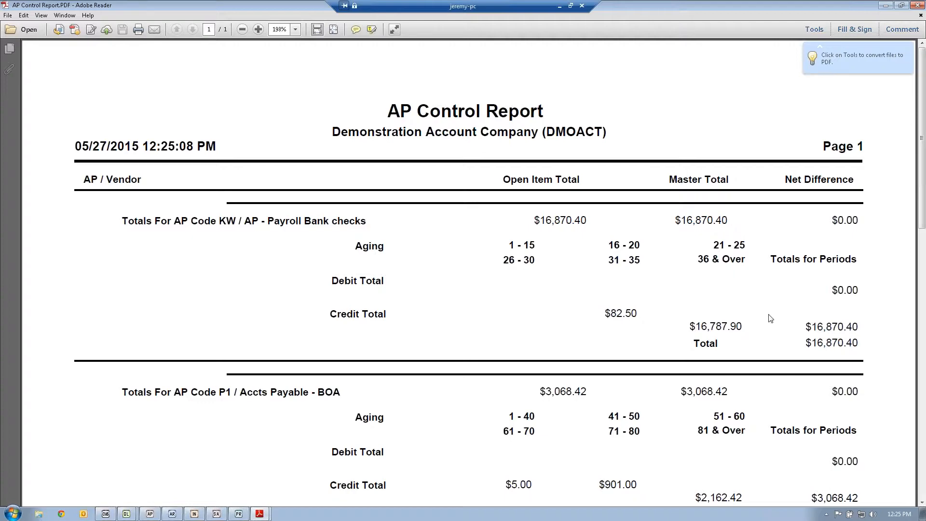
pyautogui.click(886, 6)
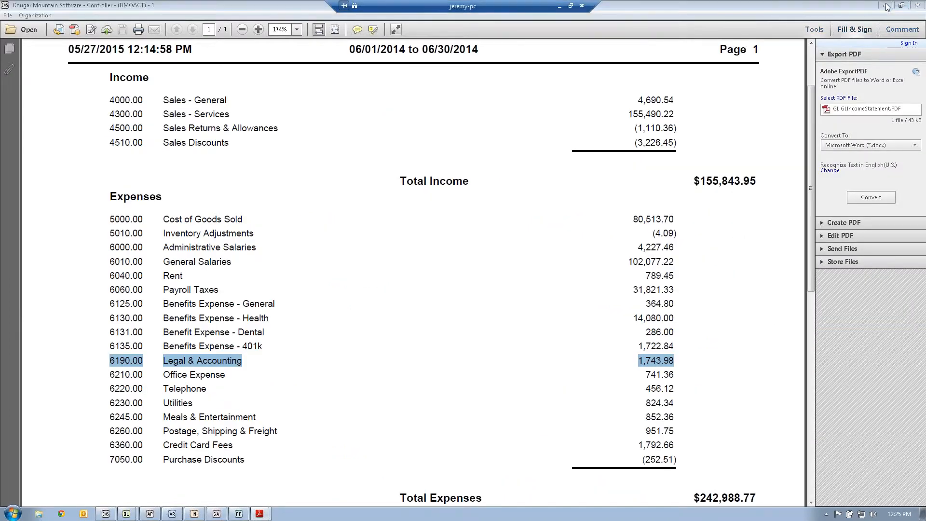
# - Close the income statement PDF and cancel the open Income Statement Report options in the Demonstration Account Company's General Ledger
pyautogui.click(886, 7)
pyautogui.click(497, 309)
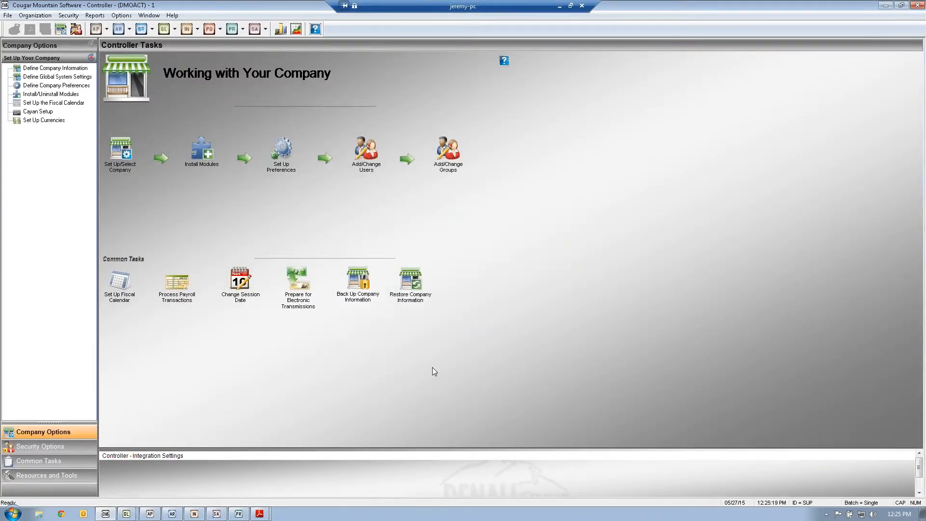
pyautogui.click(259, 513)
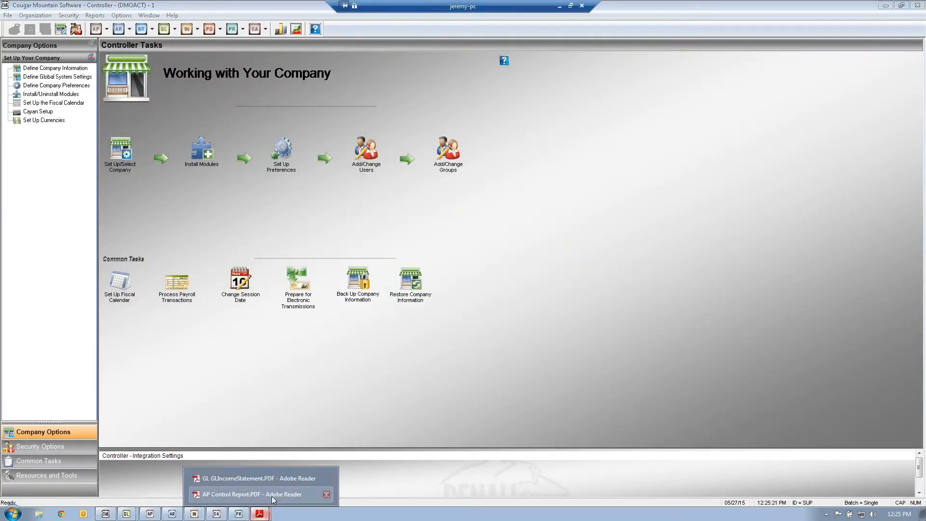
pyautogui.click(275, 478)
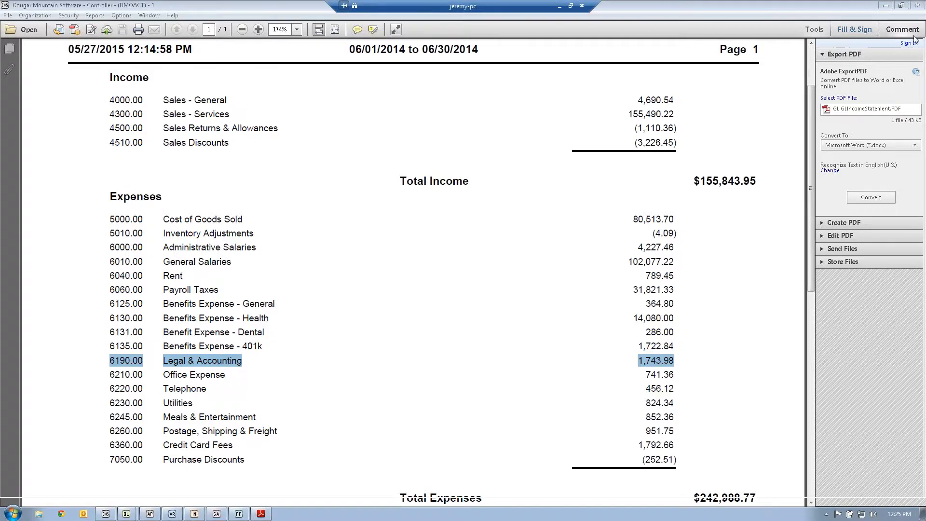
pyautogui.click(887, 5)
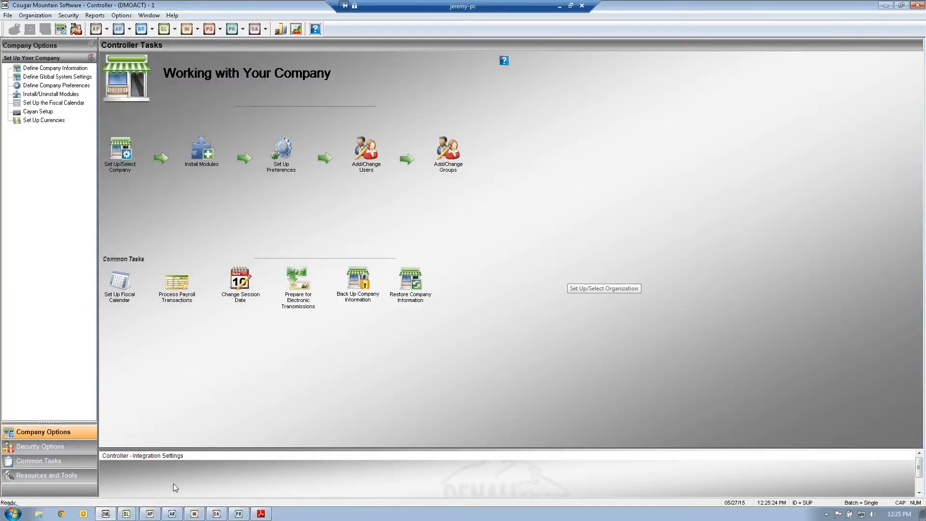
pyautogui.click(131, 515)
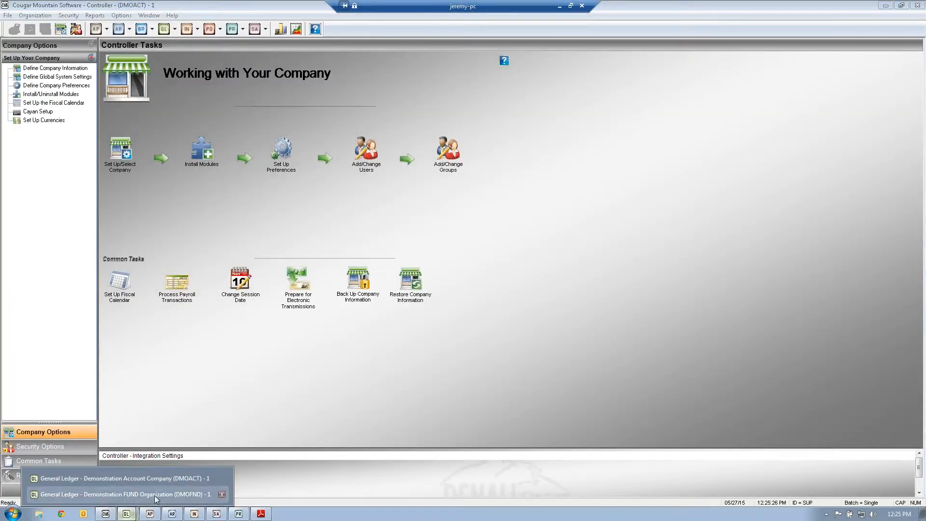
pyautogui.click(163, 479)
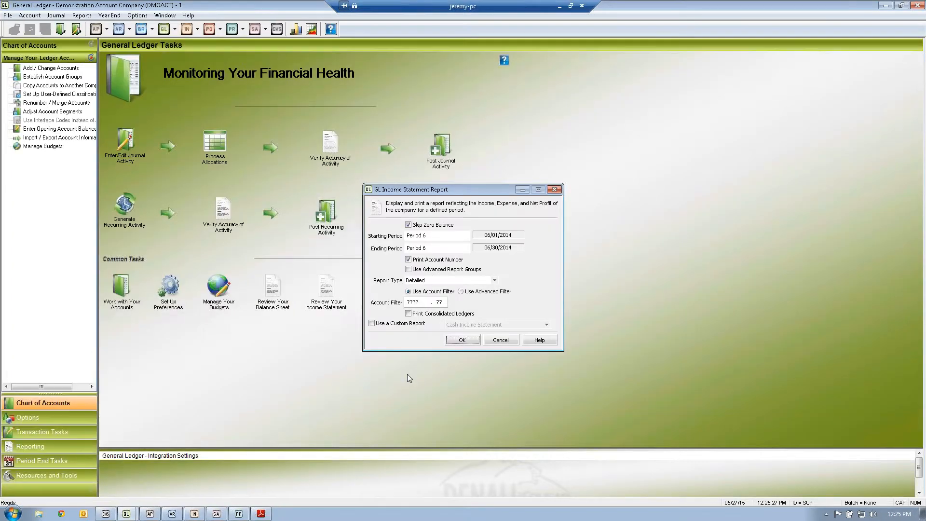
pyautogui.click(501, 341)
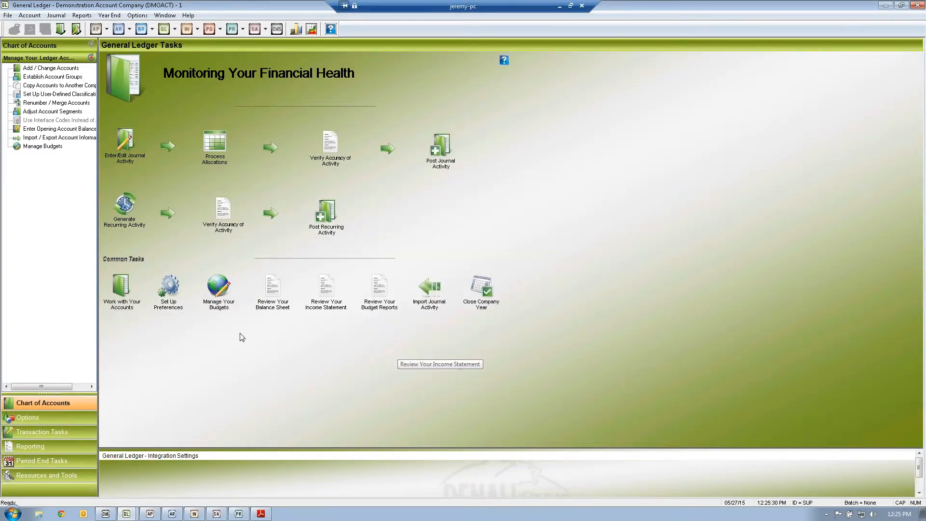
# - Generate the detailed GL Balance Sheet on screen for Ending Period 18 (05/31/2015), with account numbers printed
pyautogui.click(270, 292)
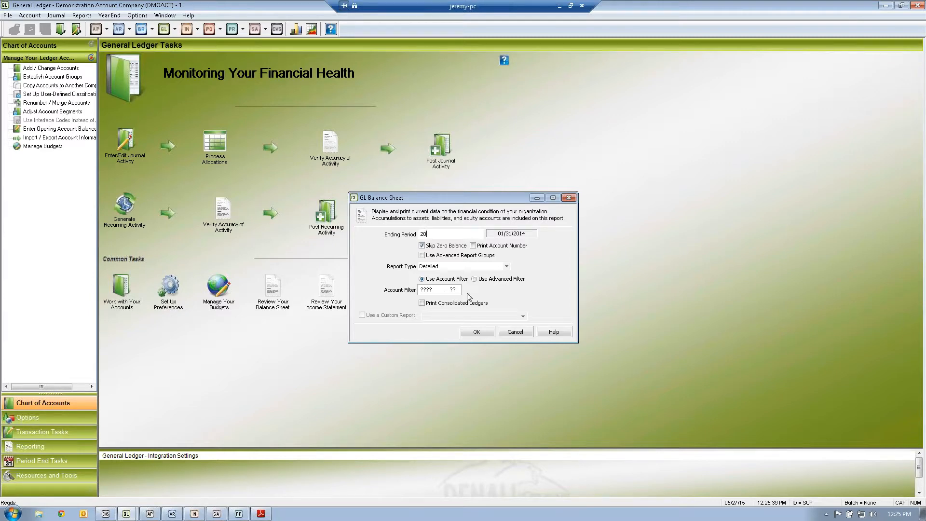
pyautogui.press('Tab')
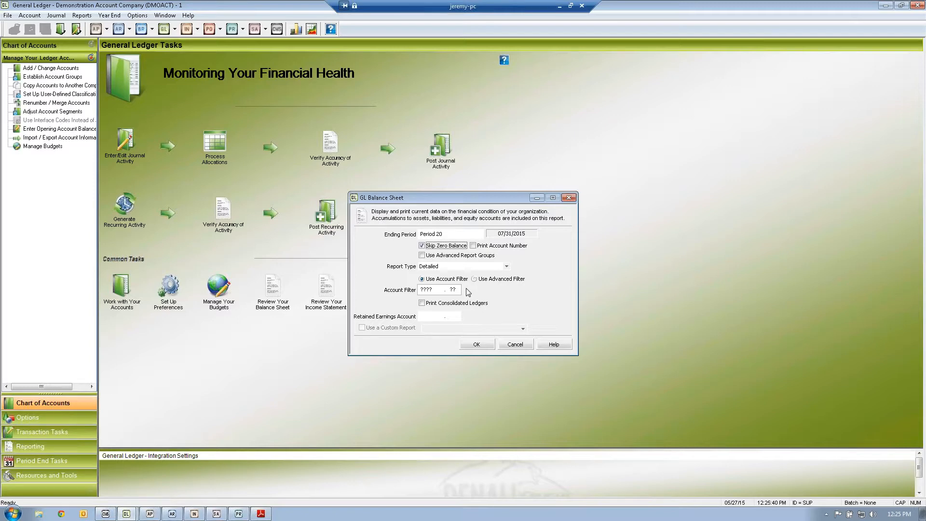
pyautogui.hotkey('shift', 'Tab')
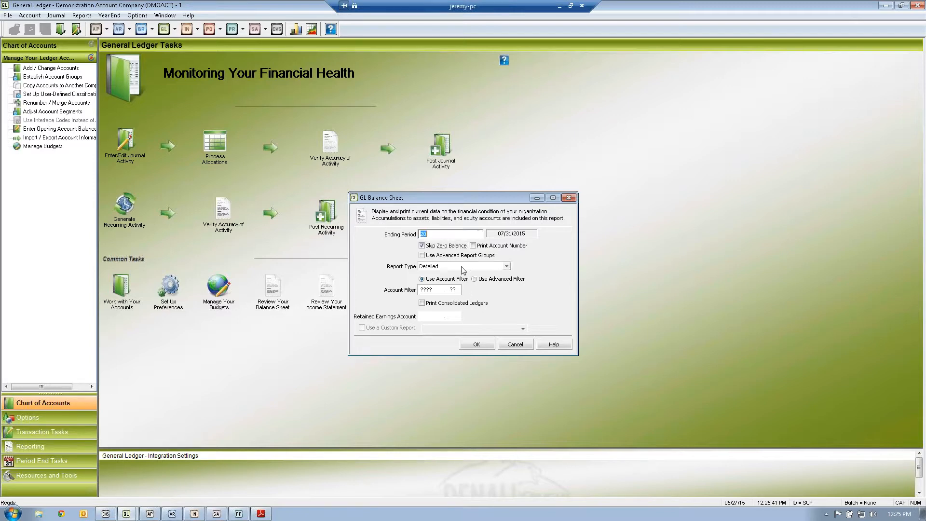
pyautogui.write('18')
pyautogui.press('Tab')
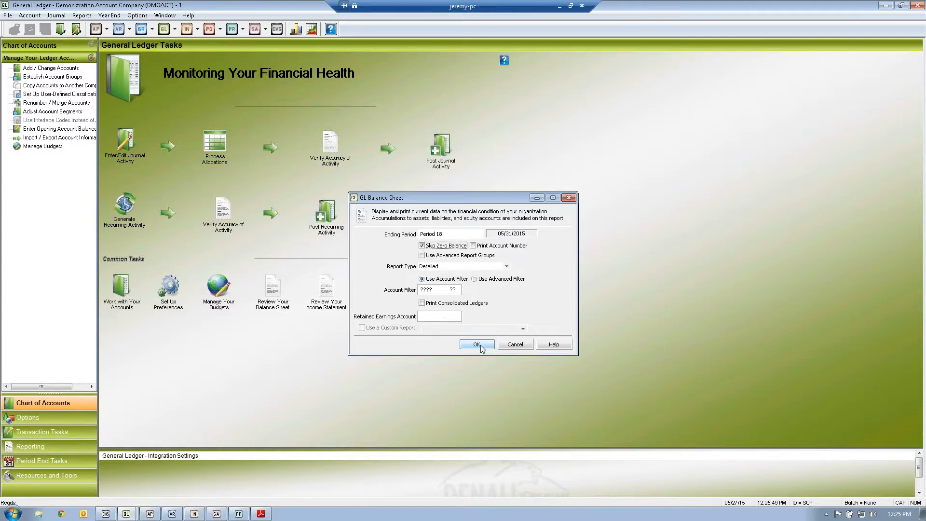
pyautogui.press('Tab')
pyautogui.press('space')
pyautogui.click(476, 344)
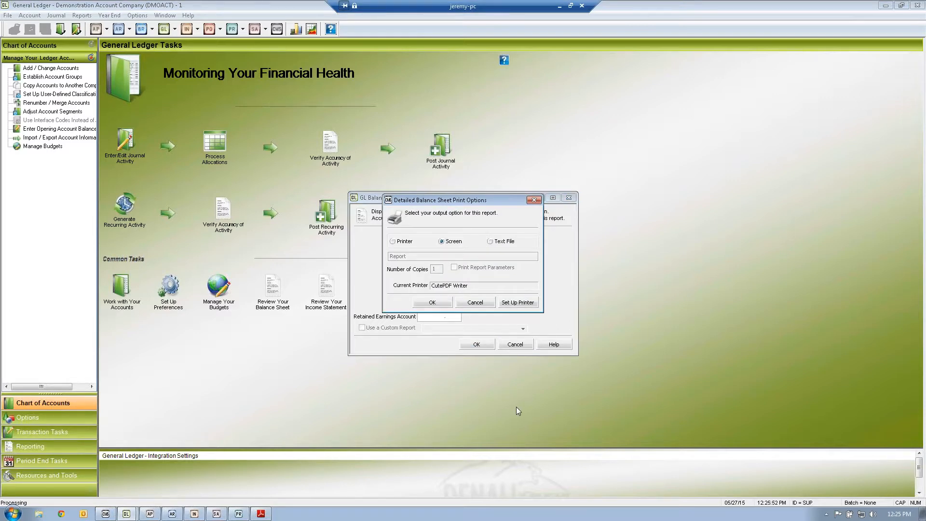
pyautogui.press('Return')
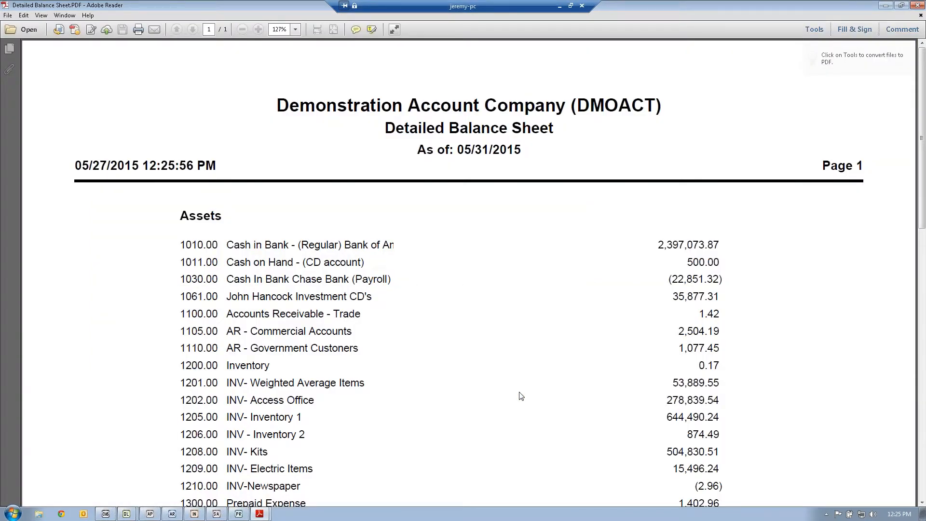
# - Highlight the AP - (BoA) amount under the balance sheet's Liabilities and look through the AP Control Report's totals by AP code
pyautogui.scroll(-10, 593, 357)
pyautogui.moveTo(676, 332); pyautogui.dragTo(724, 331)
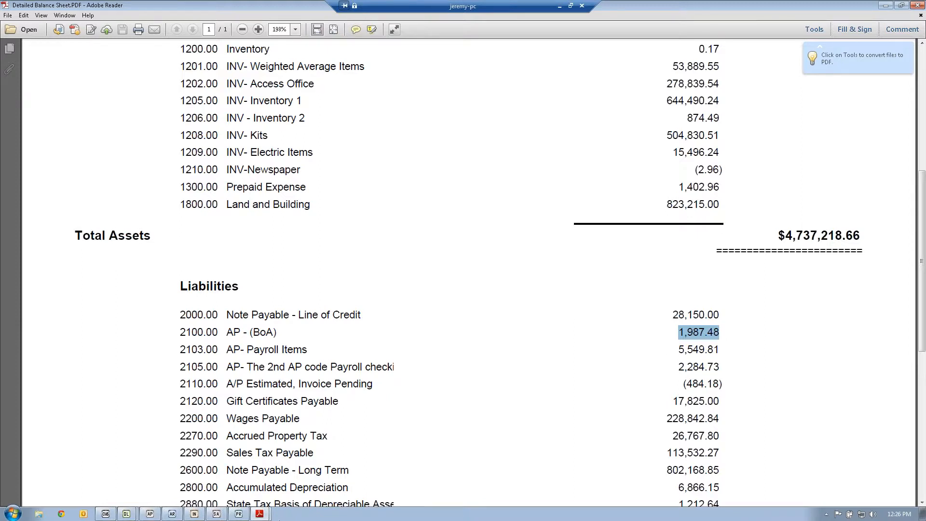
pyautogui.click(258, 514)
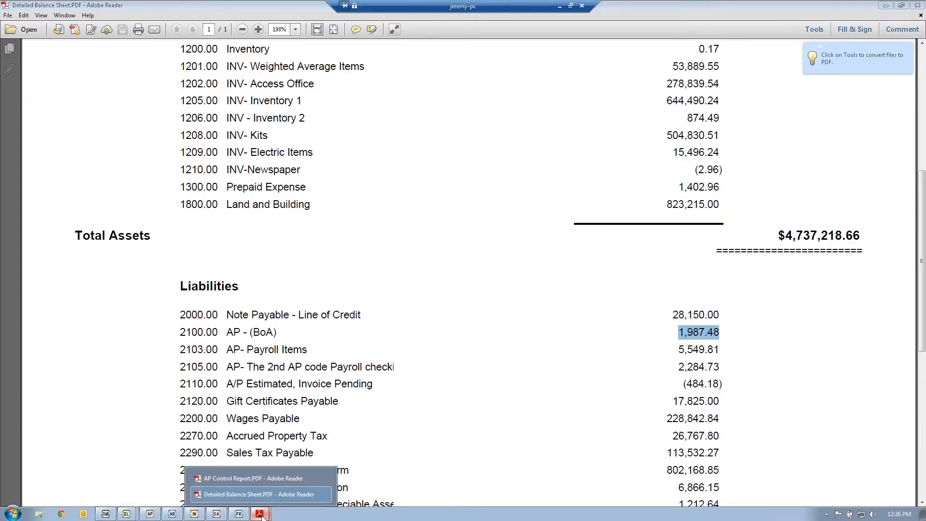
pyautogui.click(262, 478)
pyautogui.scroll(-3, 617, 355)
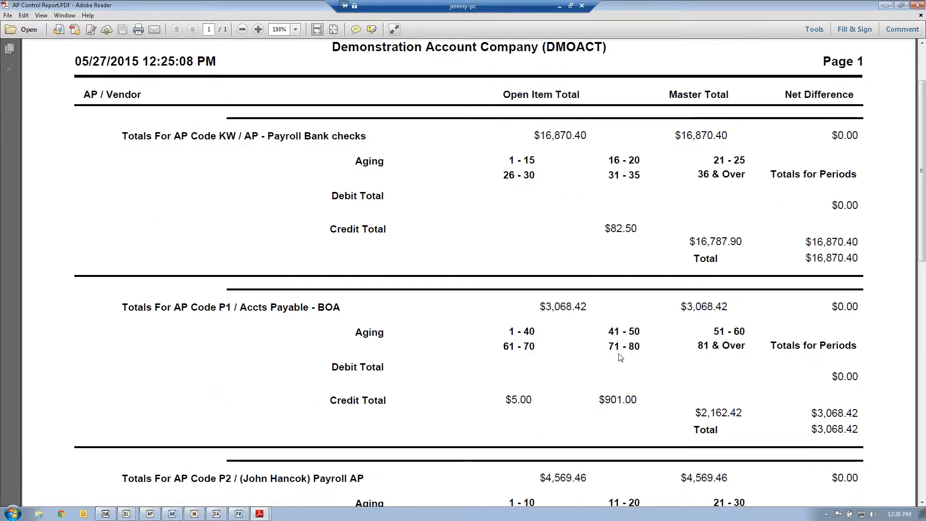
pyautogui.scroll(-3, 621, 357)
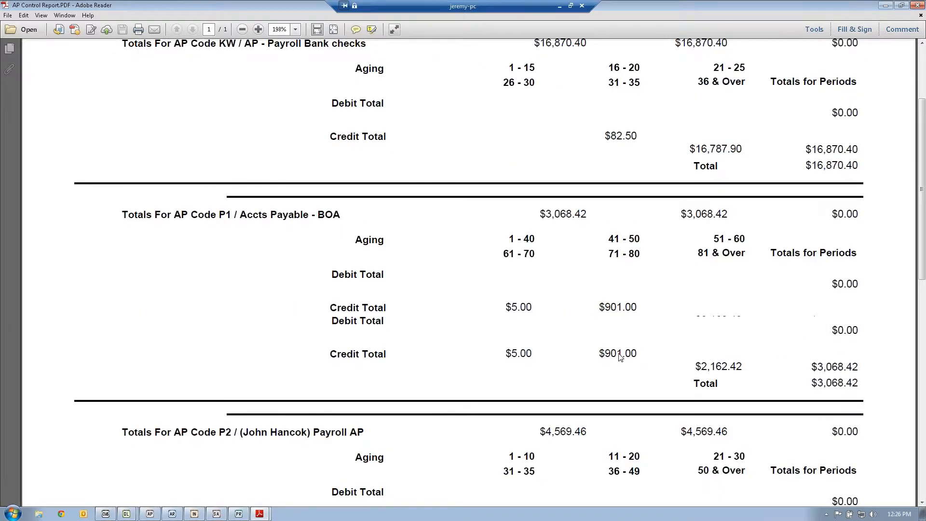
pyautogui.scroll(-8, 620, 357)
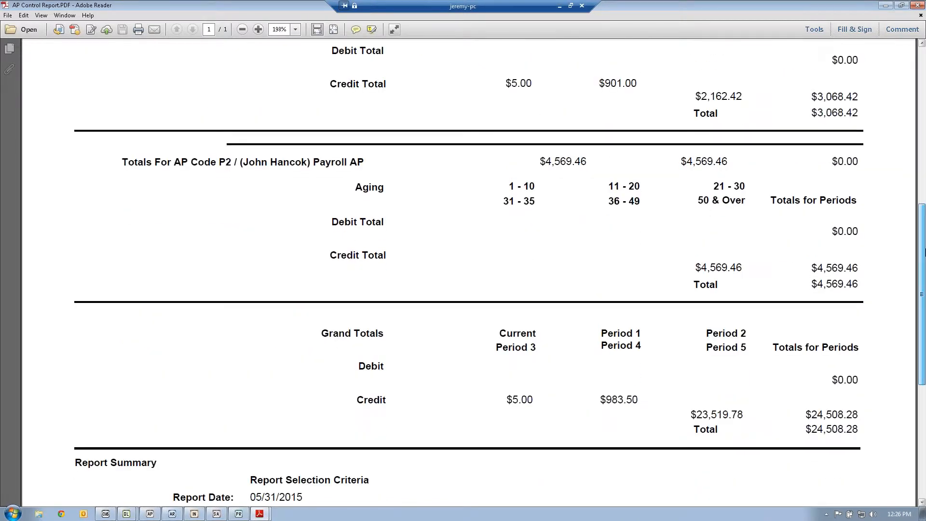
# - Highlight AP Code KW's total in the AP Control Report and compare it with the AP accounts on the balance sheet
pyautogui.moveTo(924, 252); pyautogui.dragTo(922, 118)
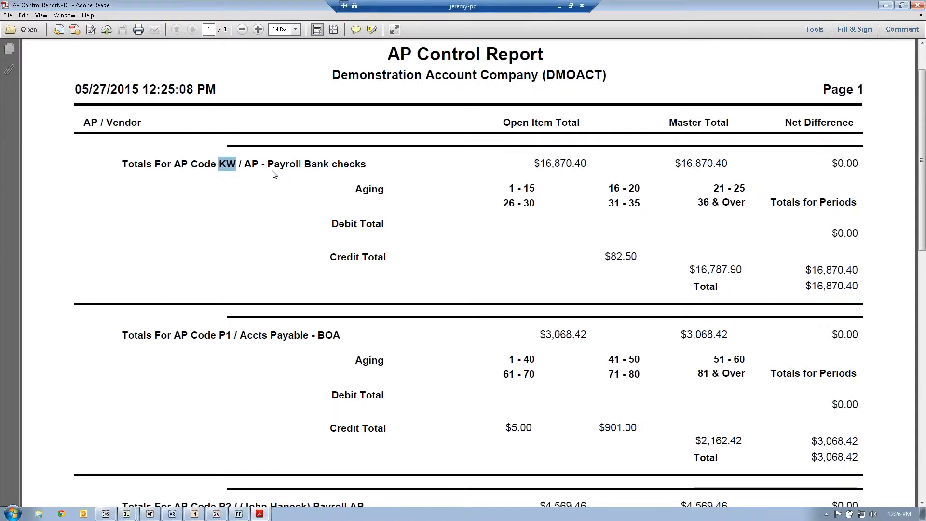
pyautogui.moveTo(804, 285); pyautogui.dragTo(874, 289)
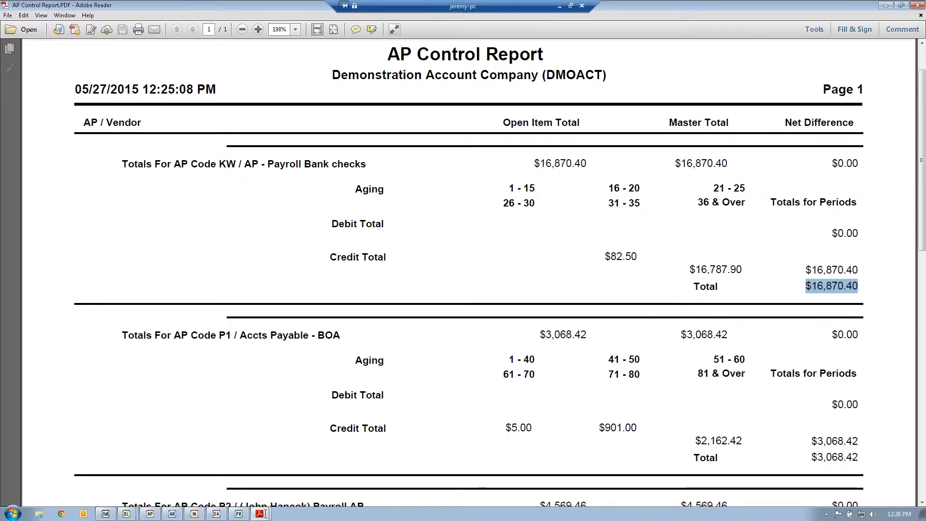
pyautogui.moveTo(260, 510)
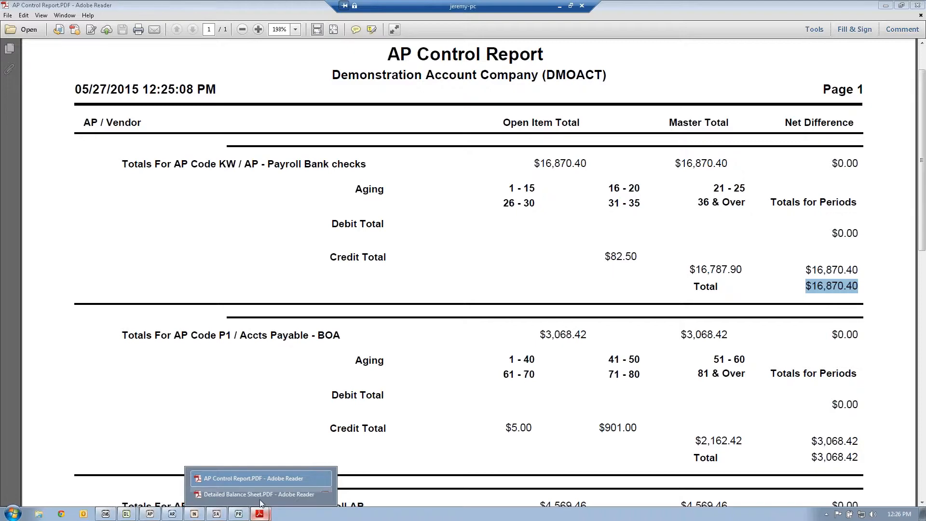
pyautogui.click(260, 494)
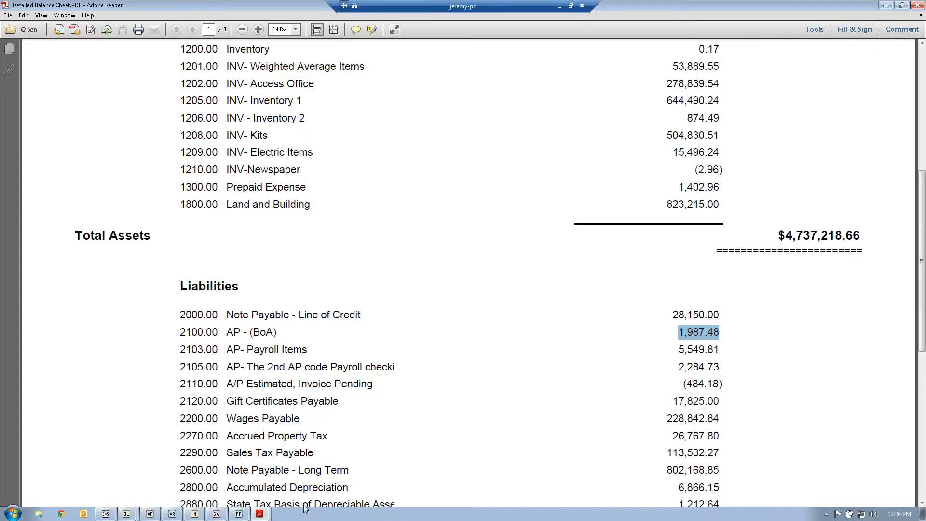
# - Highlight the Totals for Periods credit amount of AP Code P1, Accts Payable - BOA, in the AP Control Report
pyautogui.moveTo(259, 514)
pyautogui.click(262, 479)
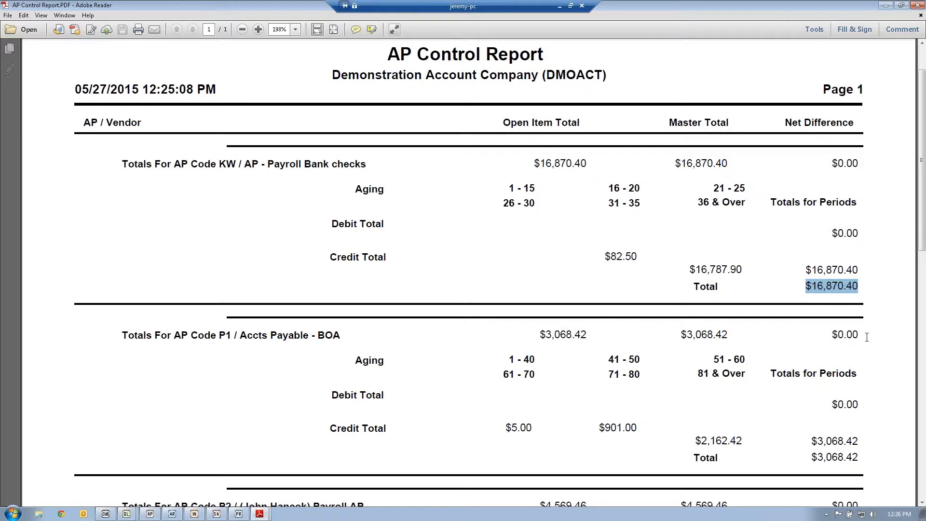
pyautogui.scroll(-1, 866, 336)
pyautogui.scroll(-2, 815, 324)
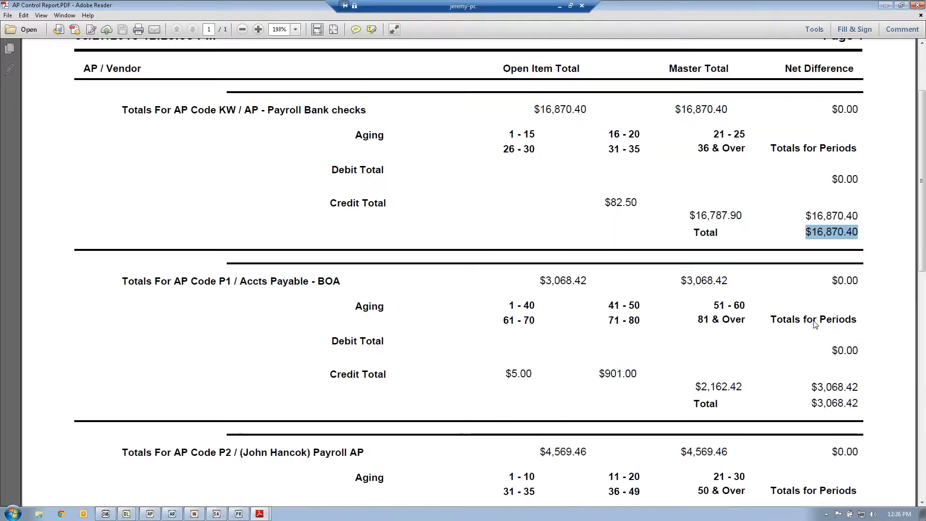
pyautogui.scroll(-1, 815, 324)
pyautogui.moveTo(809, 363); pyautogui.dragTo(858, 364)
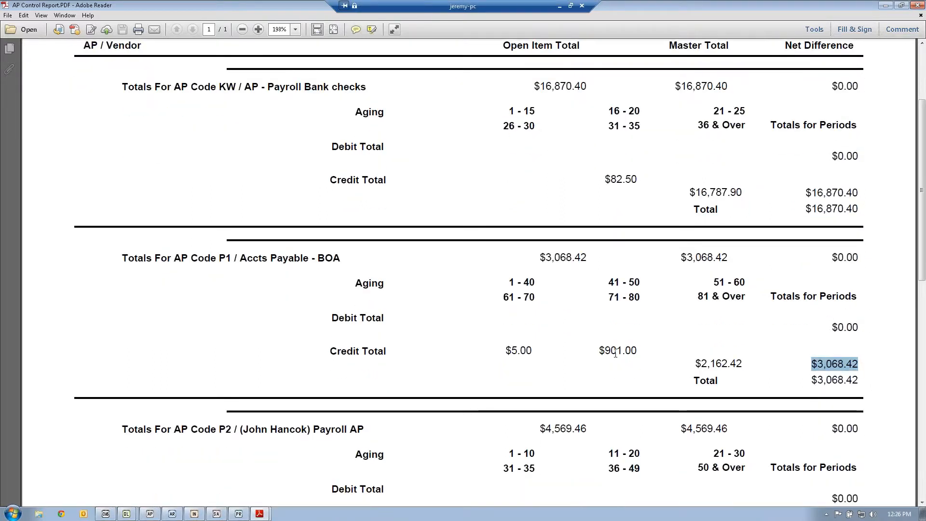
# - Highlight the amount of account 2105.00, the second AP code for payroll checking, on the balance sheet and review the remaining liabilities
pyautogui.moveTo(259, 513)
pyautogui.click(260, 494)
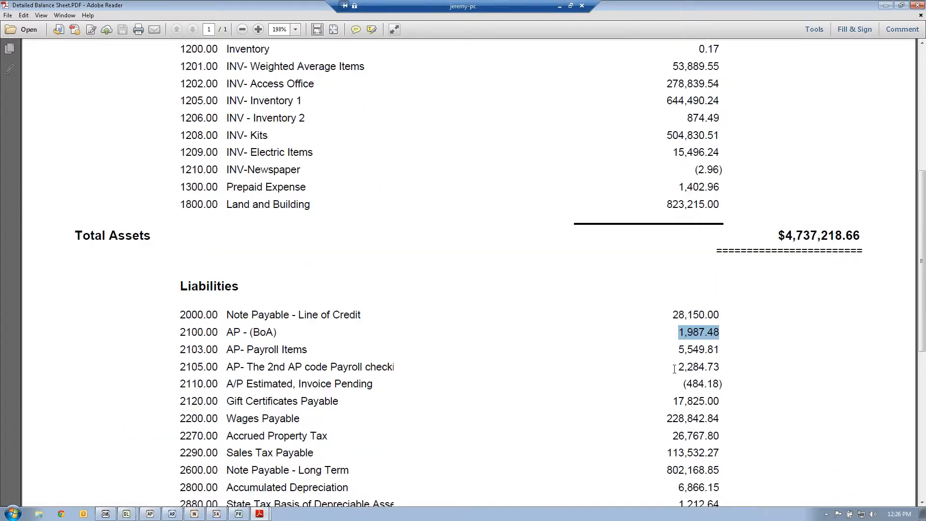
pyautogui.moveTo(677, 367); pyautogui.dragTo(715, 367)
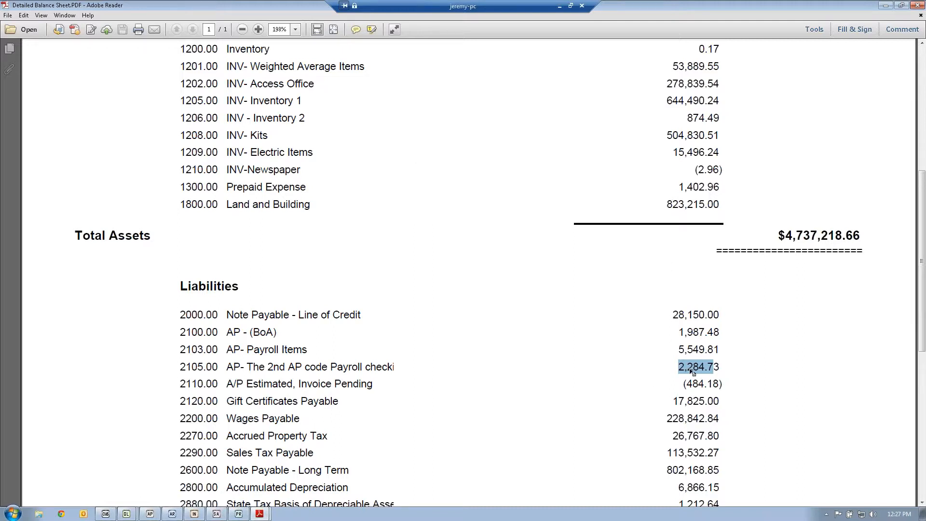
pyautogui.scroll(-1, 692, 371)
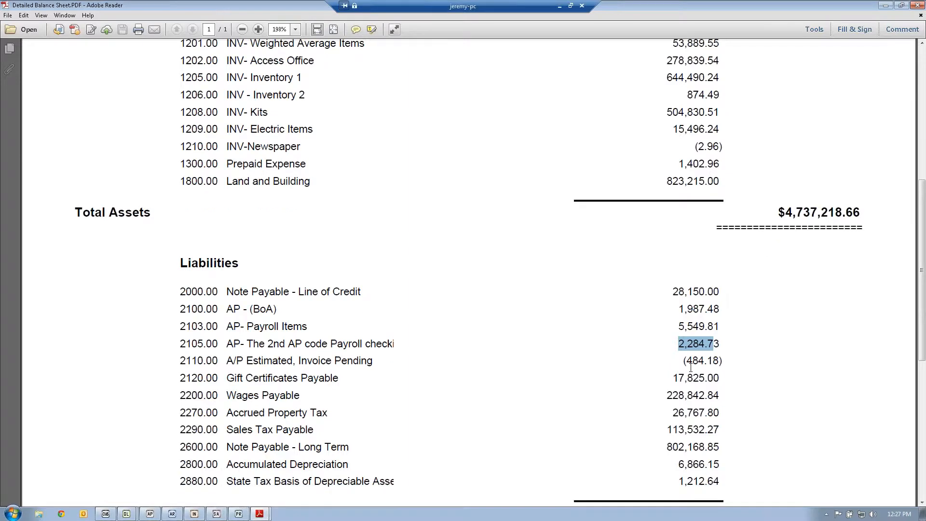
pyautogui.scroll(-1, 691, 368)
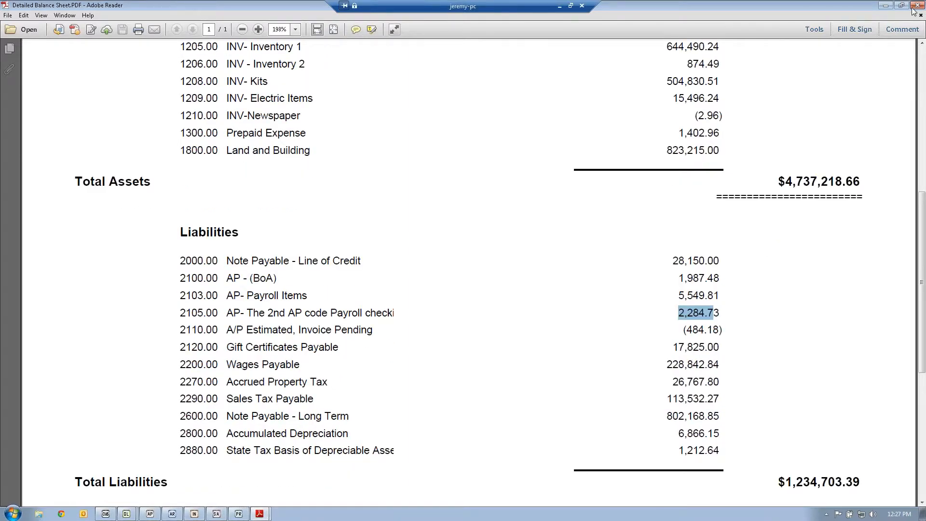
pyautogui.scroll(2, 687, 370)
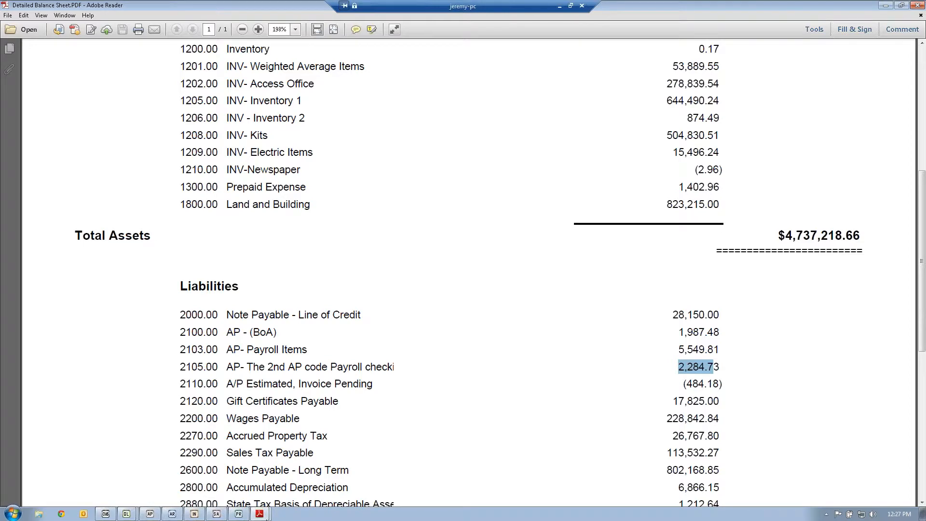
# - Highlight the overall total of AP Code P2, Payroll AP, under Totals for Periods in the AP Control Report
pyautogui.click(261, 514)
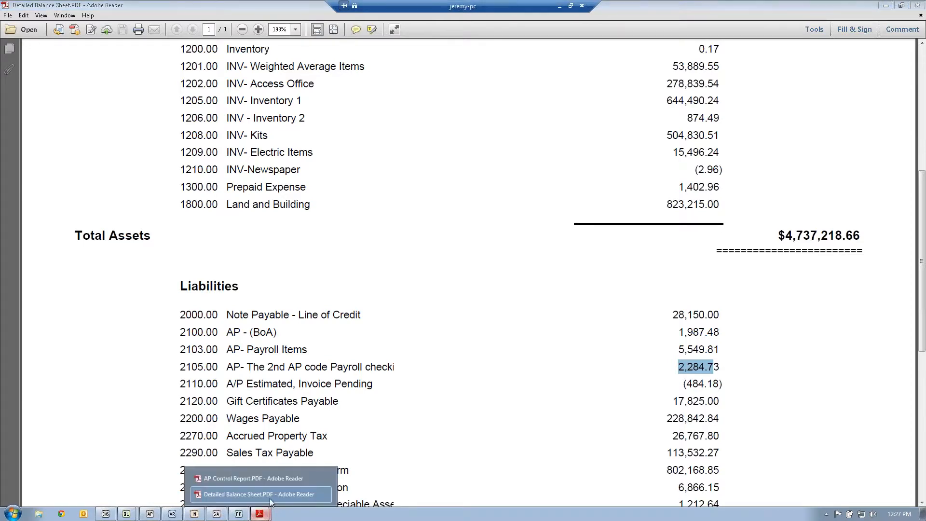
pyautogui.click(274, 481)
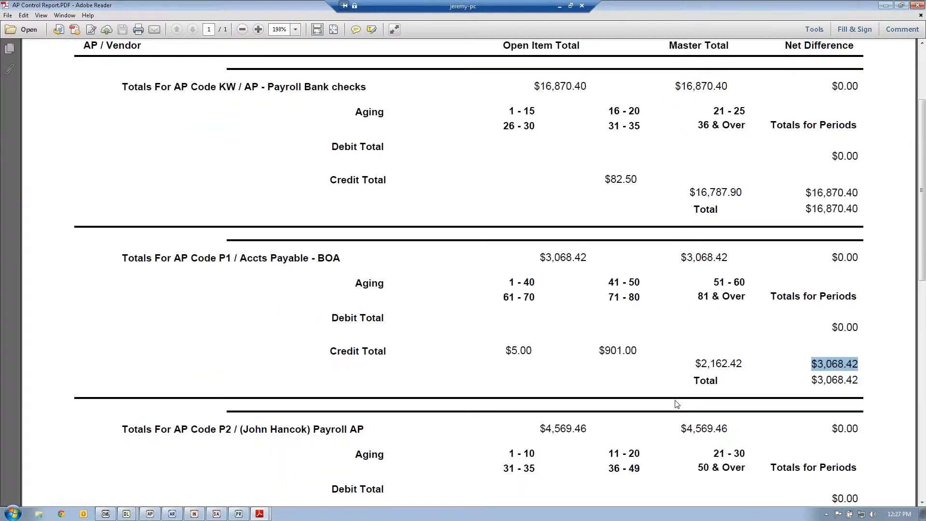
pyautogui.scroll(-1, 836, 393)
pyautogui.scroll(-2, 837, 392)
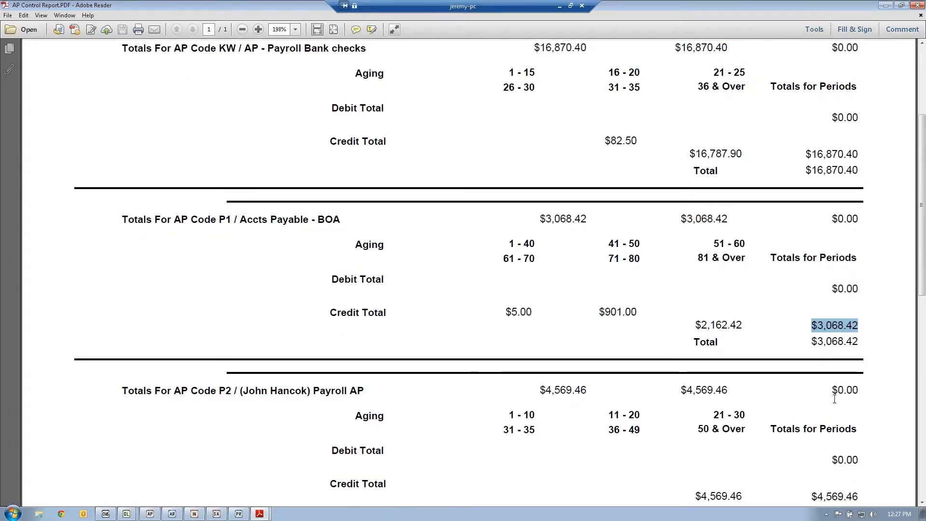
pyautogui.moveTo(808, 486); pyautogui.dragTo(859, 488)
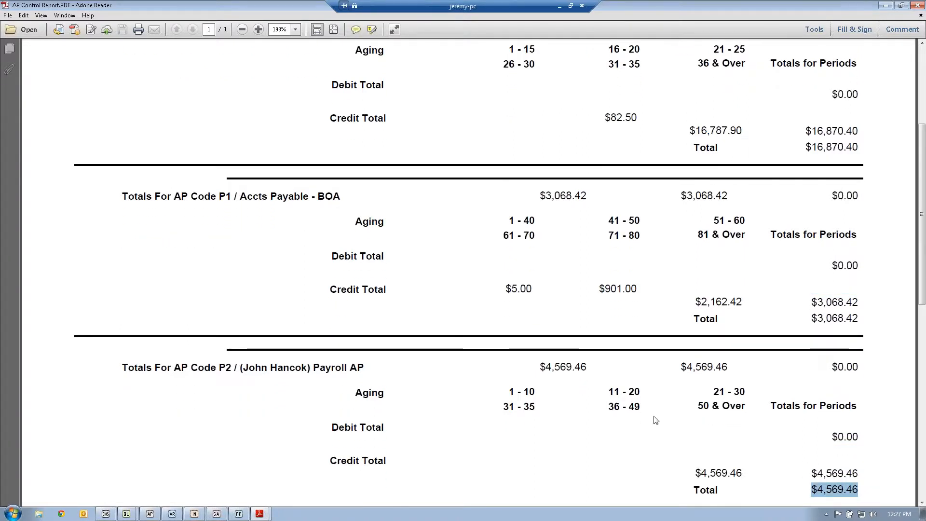
# - Return briefly to the Detailed Balance Sheet, minimize it and close the AP Control Report
pyautogui.click(260, 514)
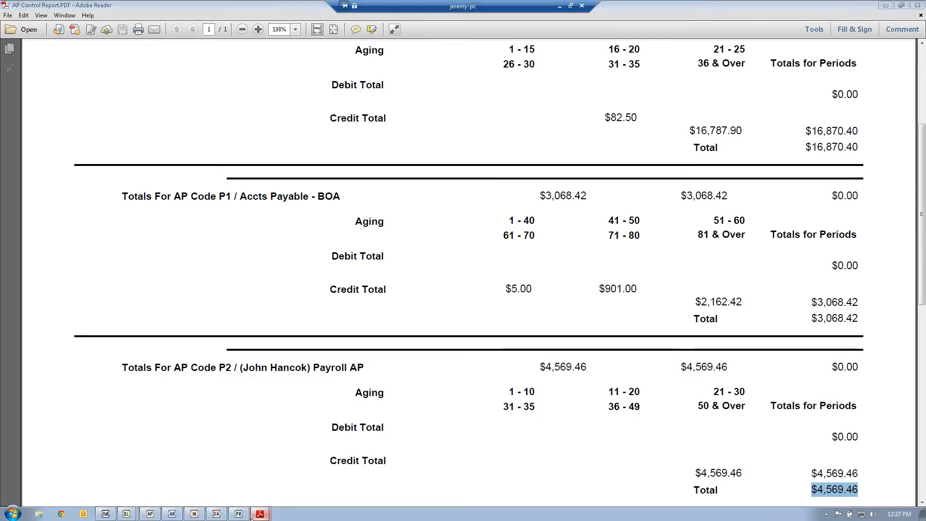
pyautogui.click(277, 499)
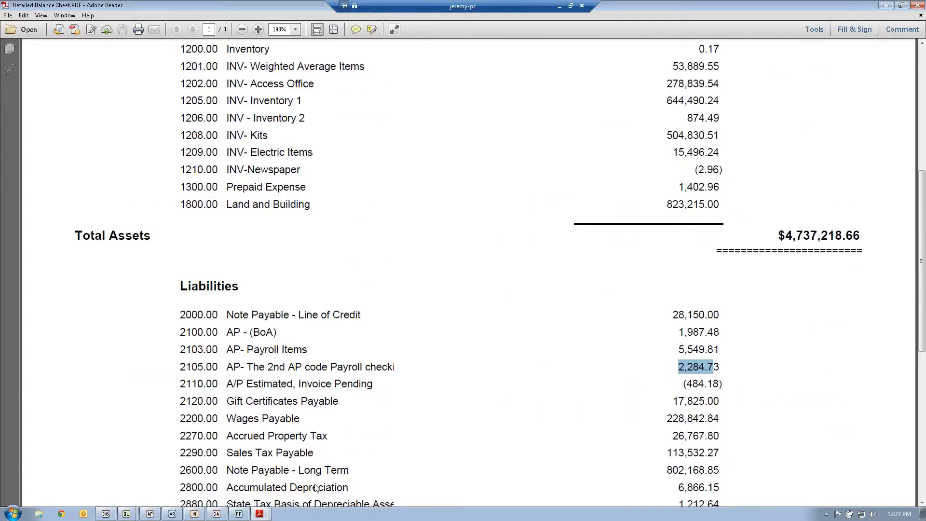
pyautogui.click(885, 6)
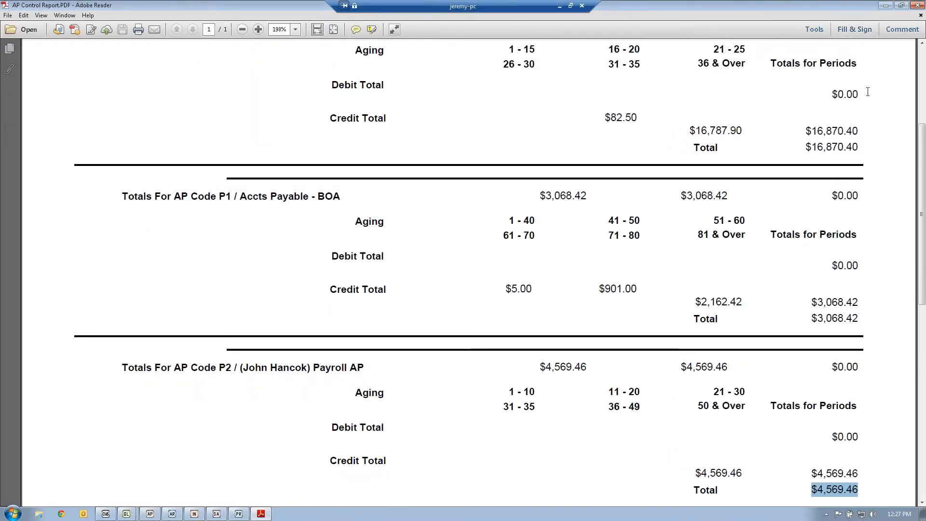
pyautogui.click(917, 5)
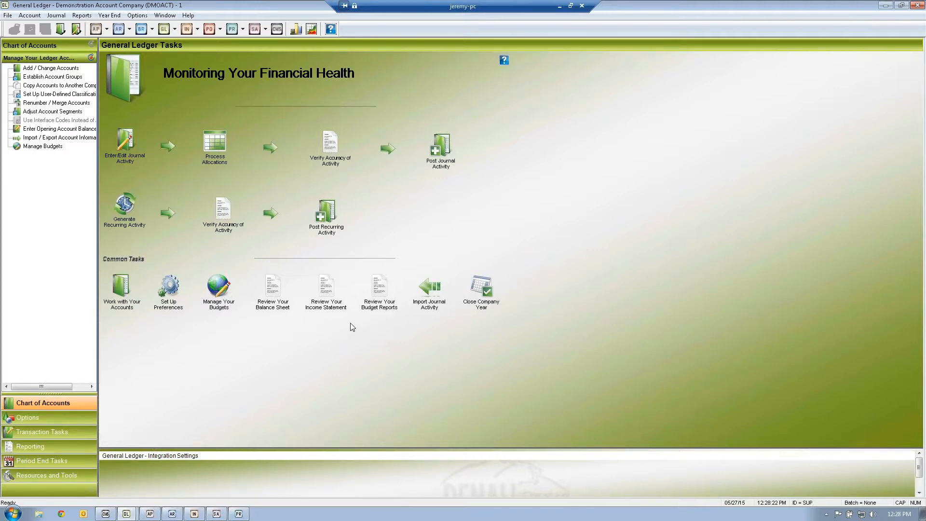
# - Generate the Detailed GL Income Statement for Period 1 on screen, with the account filter limited to accounts starting with 4
pyautogui.click(328, 295)
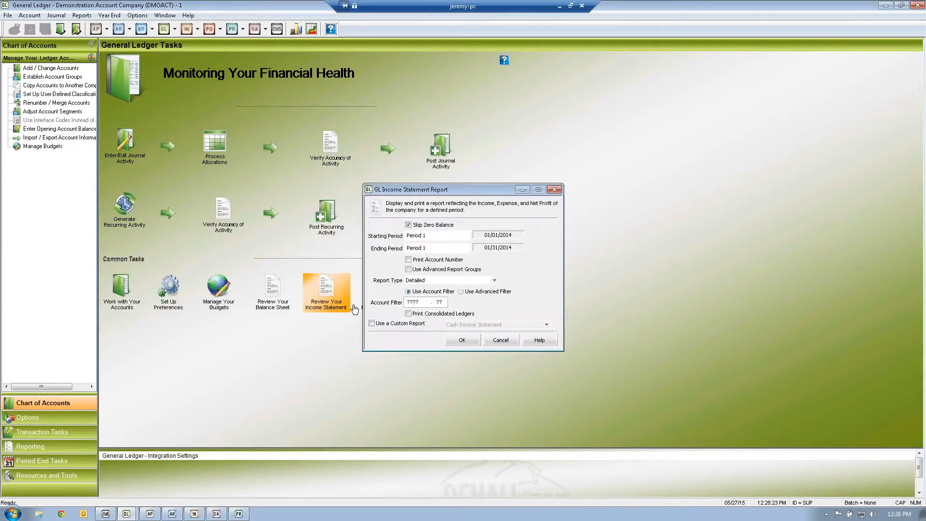
pyautogui.click(408, 302)
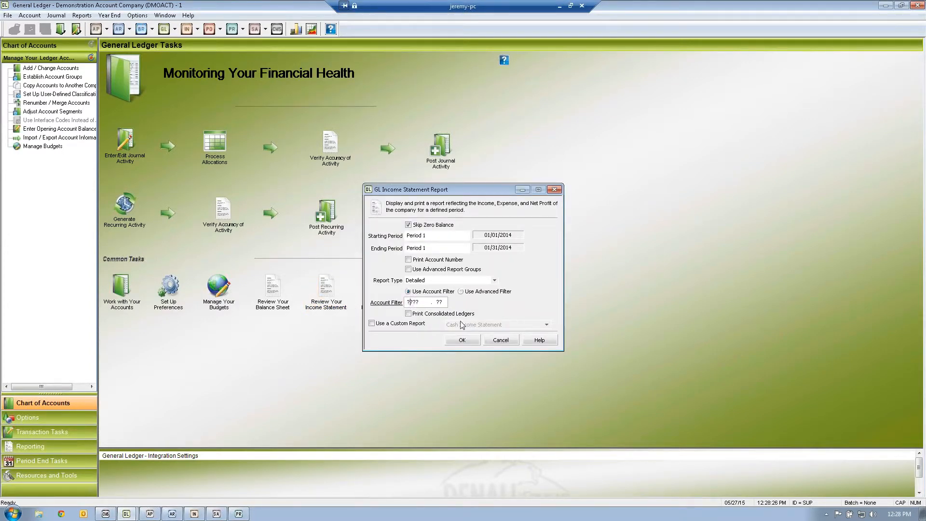
pyautogui.write('4')
pyautogui.click(462, 340)
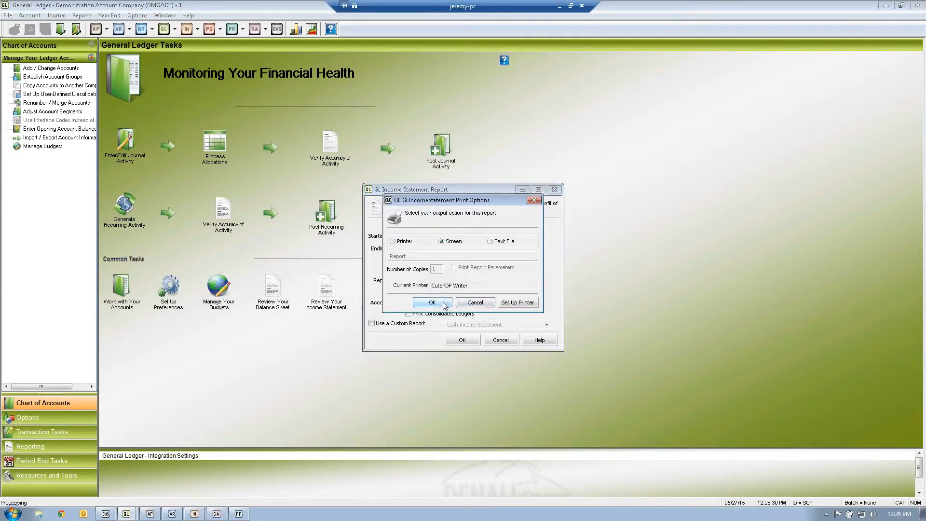
pyautogui.click(443, 304)
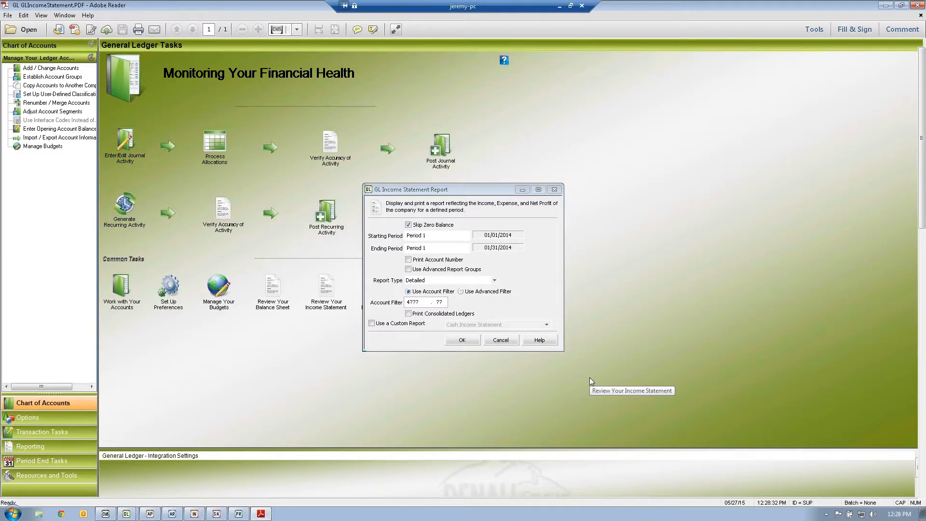
# - Review the Detailed Income Statement's income accounts and totals, and close the report and its settings dialog
pyautogui.scroll(-5, 592, 378)
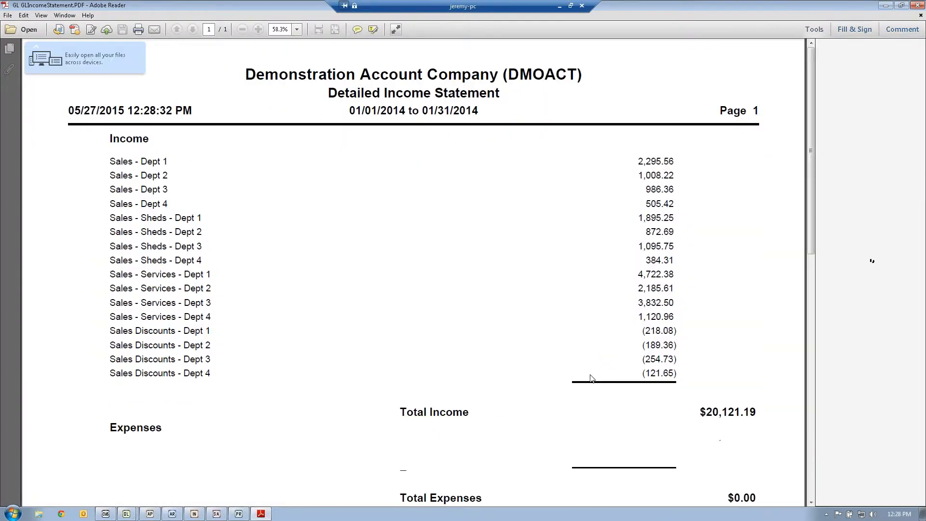
pyautogui.click(914, 6)
pyautogui.click(504, 345)
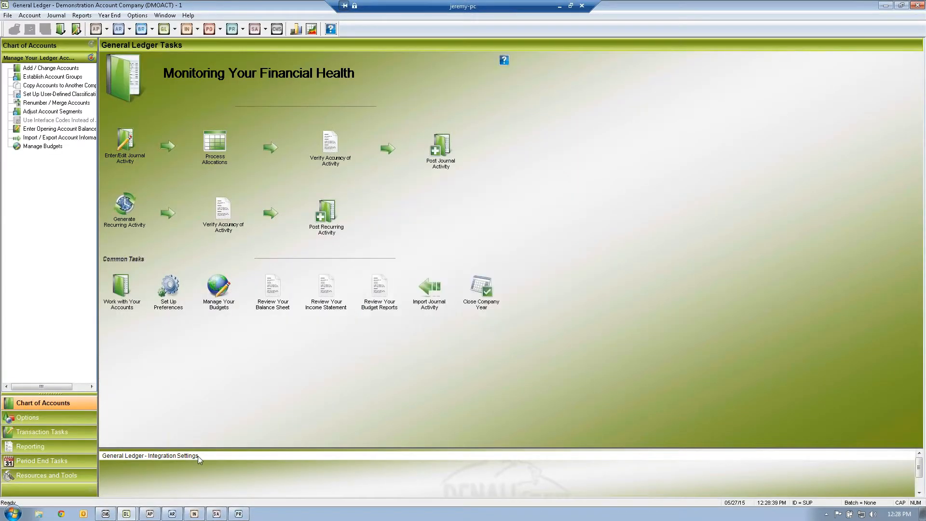
pyautogui.click(561, 6)
pyautogui.click(671, 317)
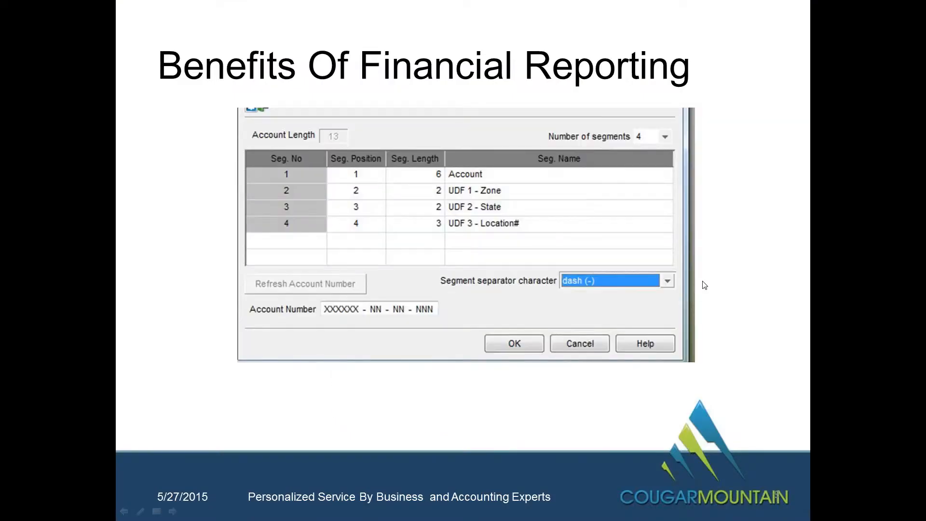
pyautogui.click(703, 285)
pyautogui.click(727, 283)
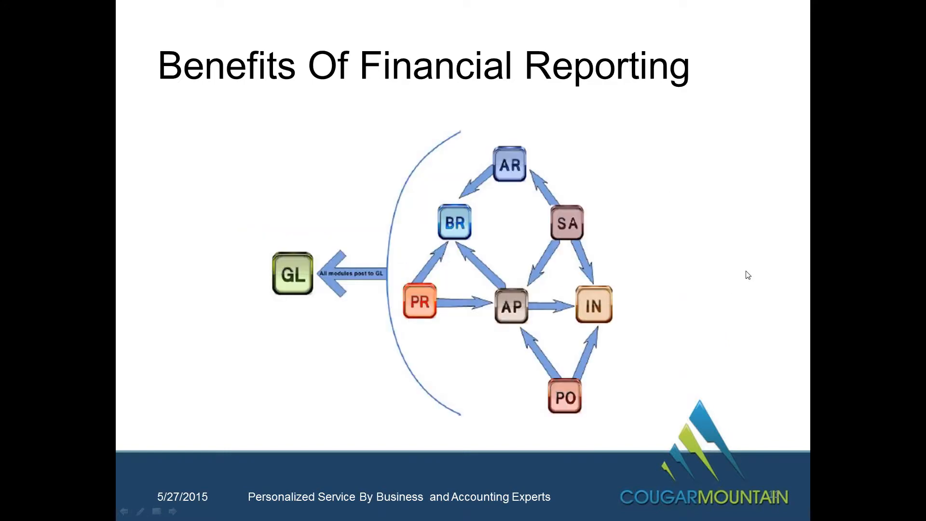
pyautogui.click(746, 273)
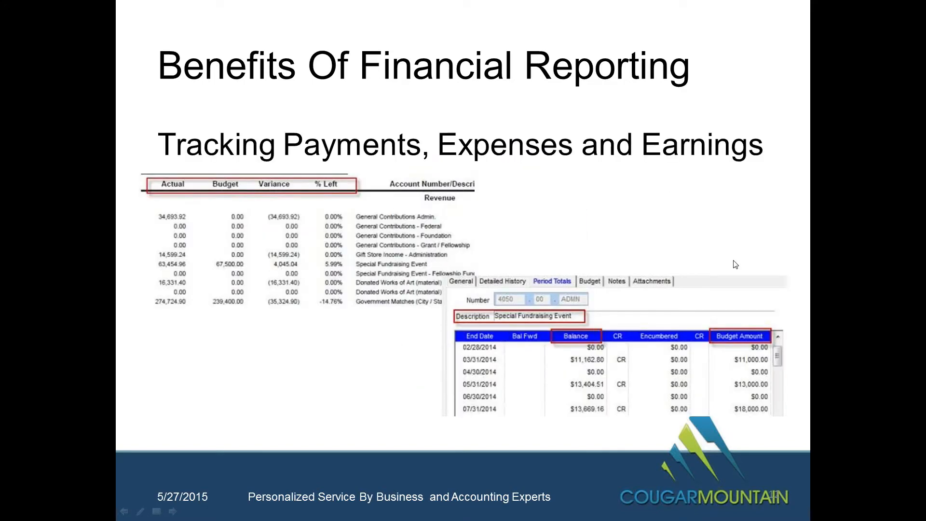
pyautogui.click(734, 264)
pyautogui.click(734, 263)
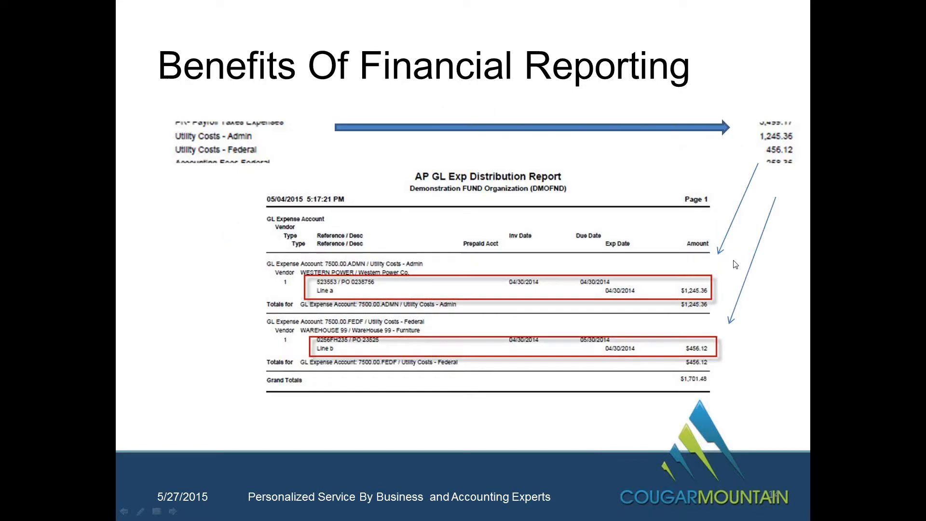
pyautogui.click(735, 264)
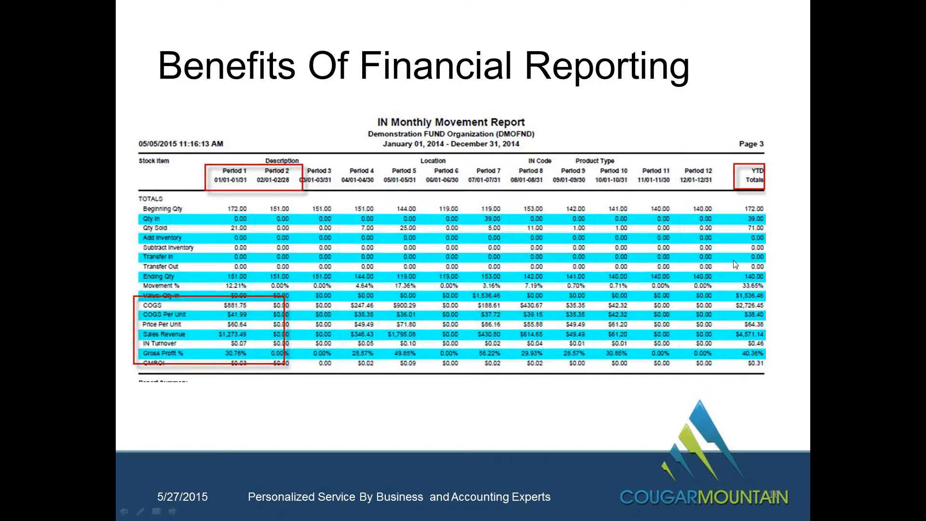
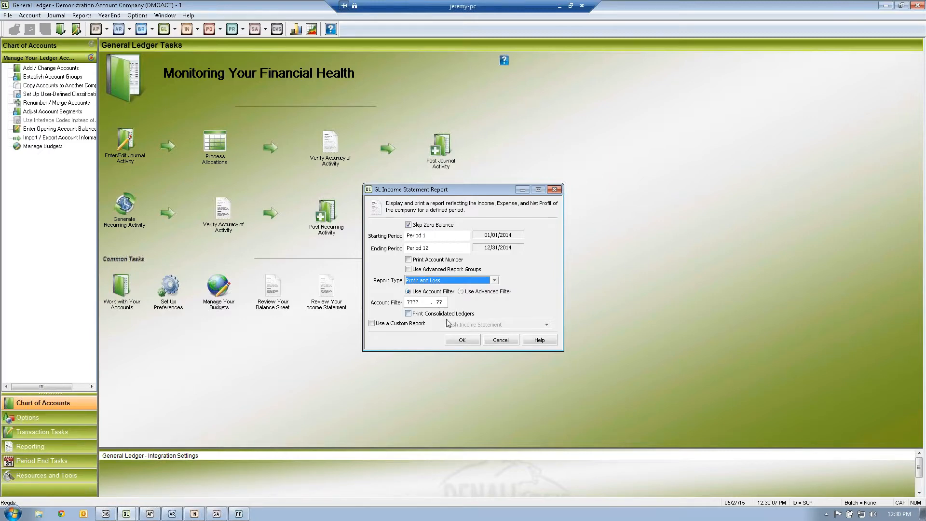
# - Generate the Profit and Loss statement for Periods 1 to 12, highlight the Sales - General current-period and year-to-date amounts, and close it
pyautogui.click(462, 339)
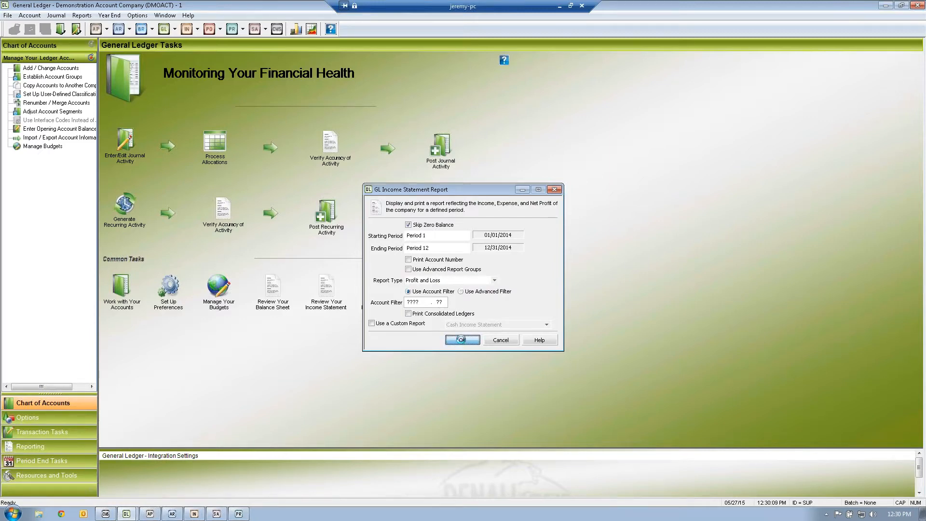
pyautogui.click(433, 303)
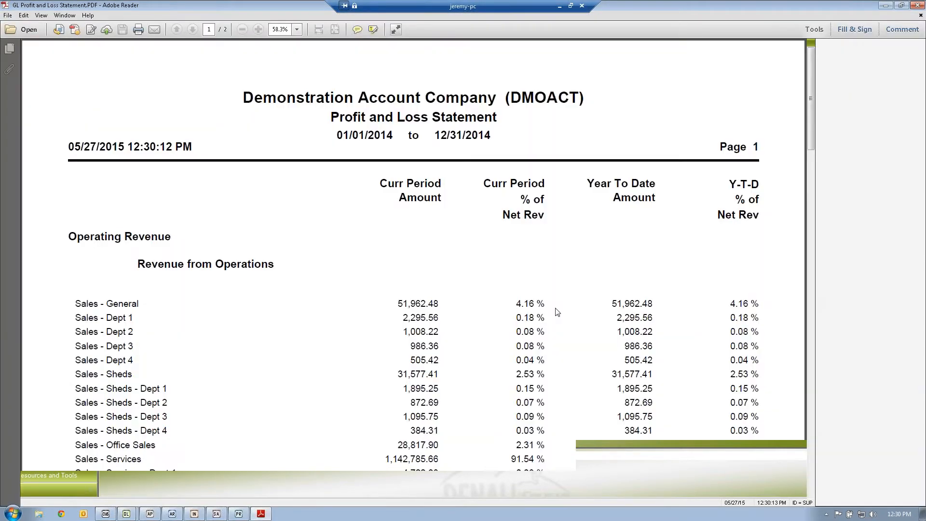
pyautogui.moveTo(514, 305); pyautogui.dragTo(545, 311)
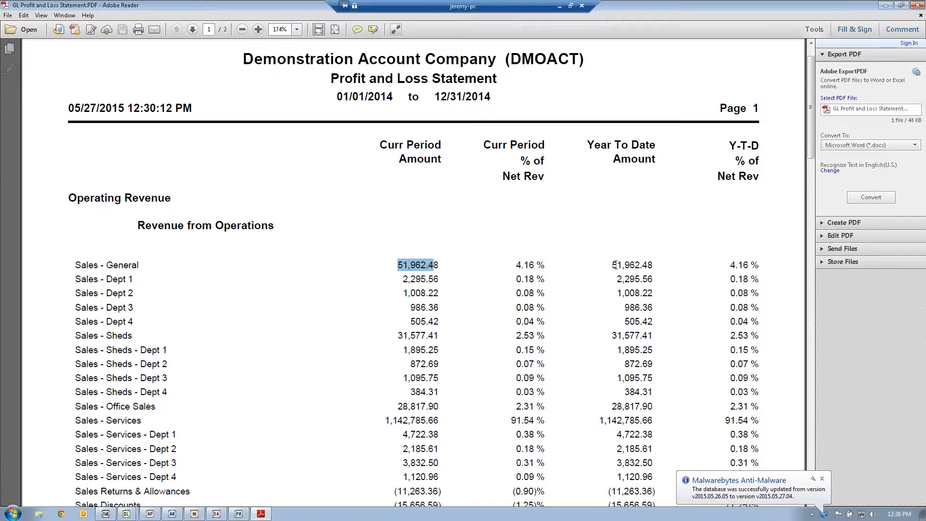
pyautogui.moveTo(613, 265); pyautogui.dragTo(653, 265)
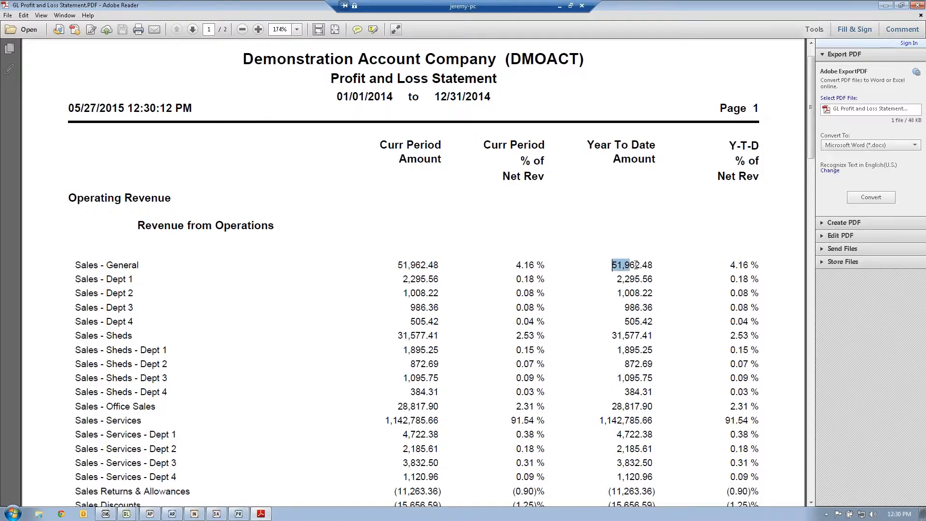
pyautogui.scroll(-1, 643, 287)
pyautogui.scroll(-2, 643, 287)
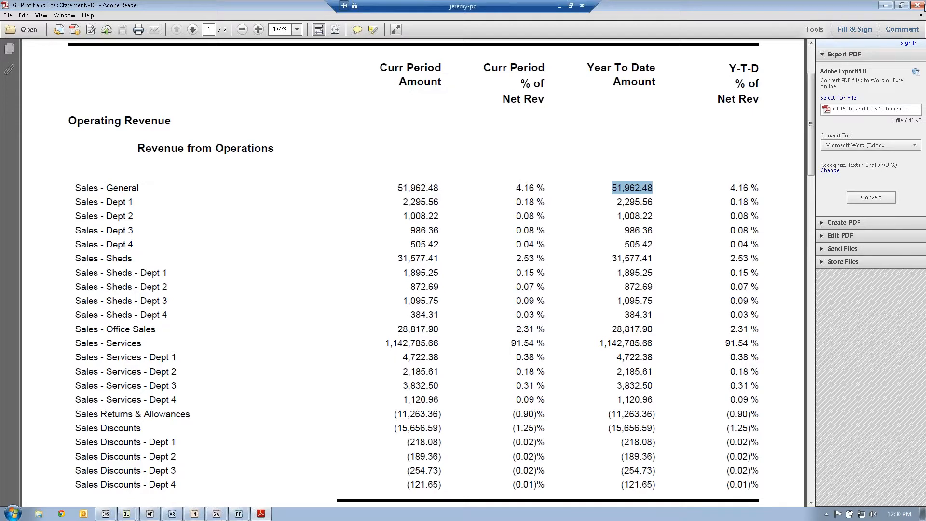
pyautogui.scroll(1, 412, 270)
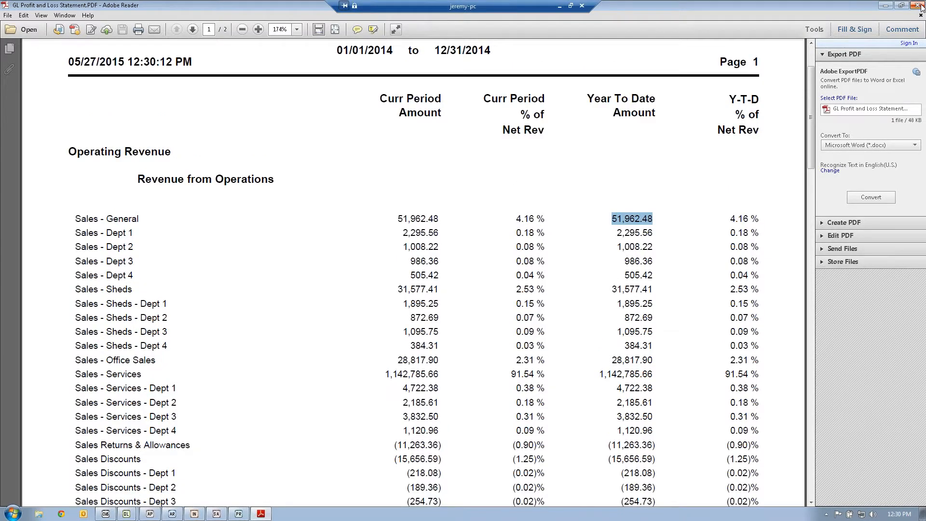
pyautogui.click(918, 5)
# - Generate the Profit and Loss statement again with Period 6 as starting and ending period and account numbers printed
pyautogui.write('6')
pyautogui.press('Tab')
pyautogui.write('6')
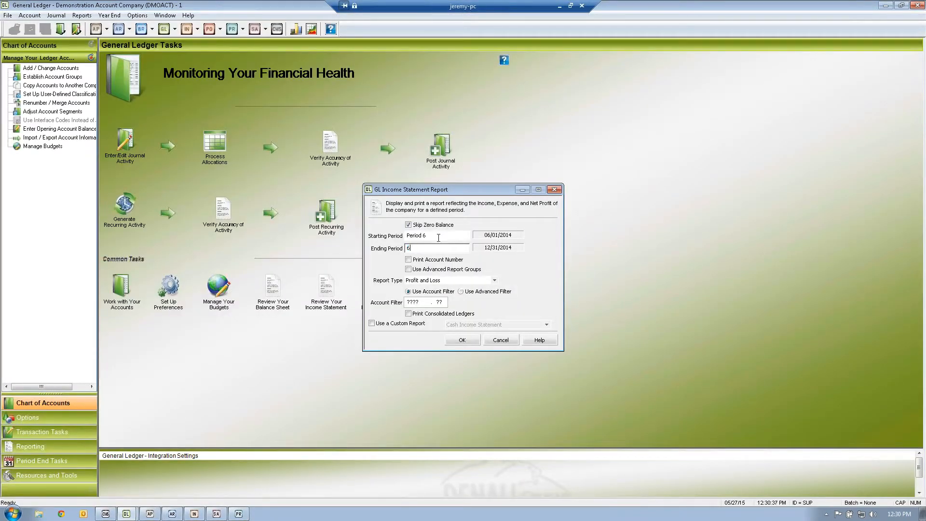
pyautogui.press('Tab')
pyautogui.click(462, 340)
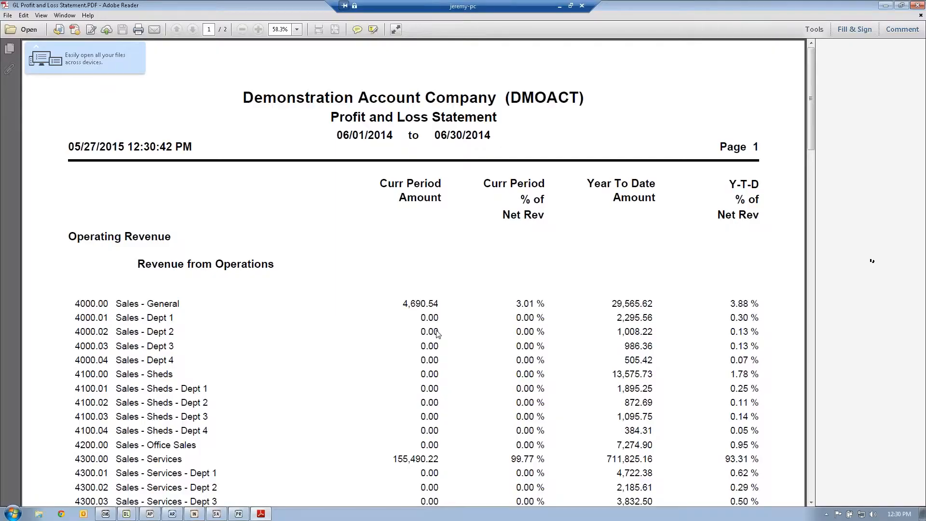
# - Compare the current-period and year-to-date amounts of Sales - General and Sales - Services by highlighting them, including Services' current percent of net revenue
pyautogui.doubleClick(407, 305)
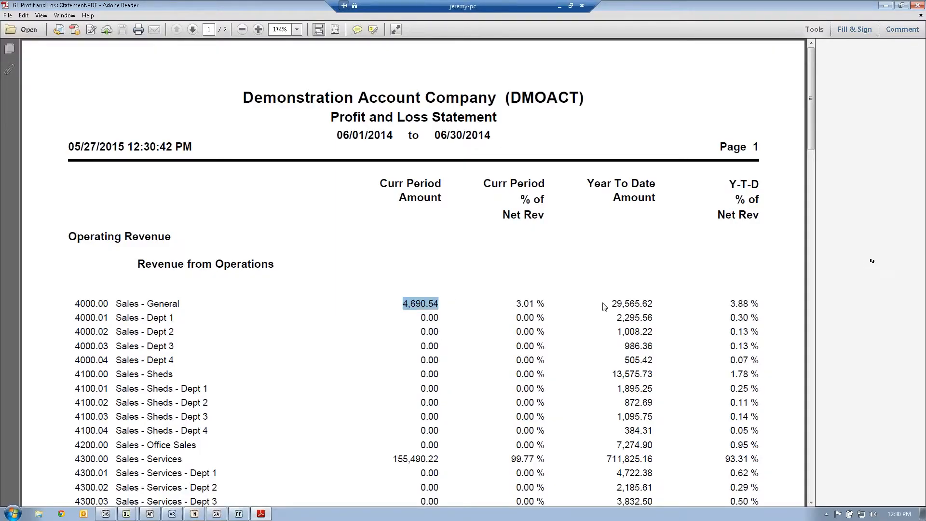
pyautogui.doubleClick(632, 303)
pyautogui.scroll(-3, 435, 380)
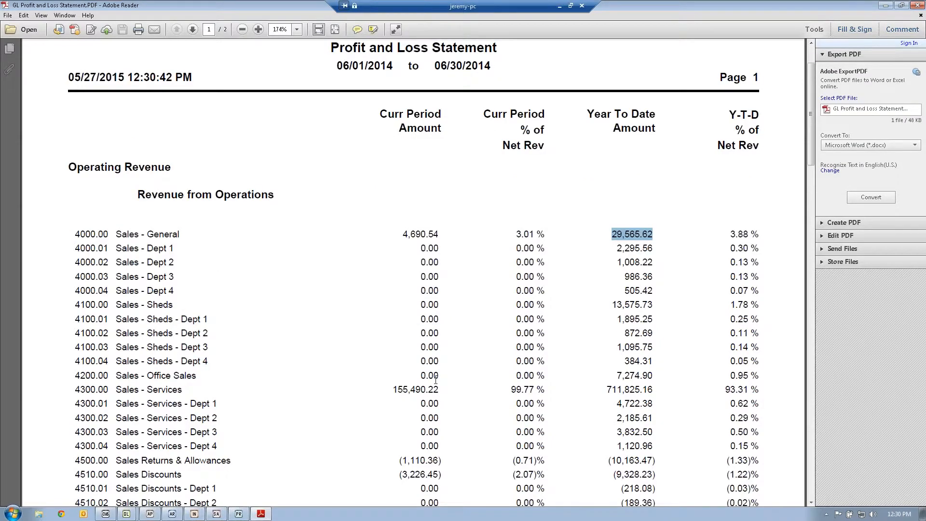
pyautogui.moveTo(398, 389); pyautogui.dragTo(428, 390)
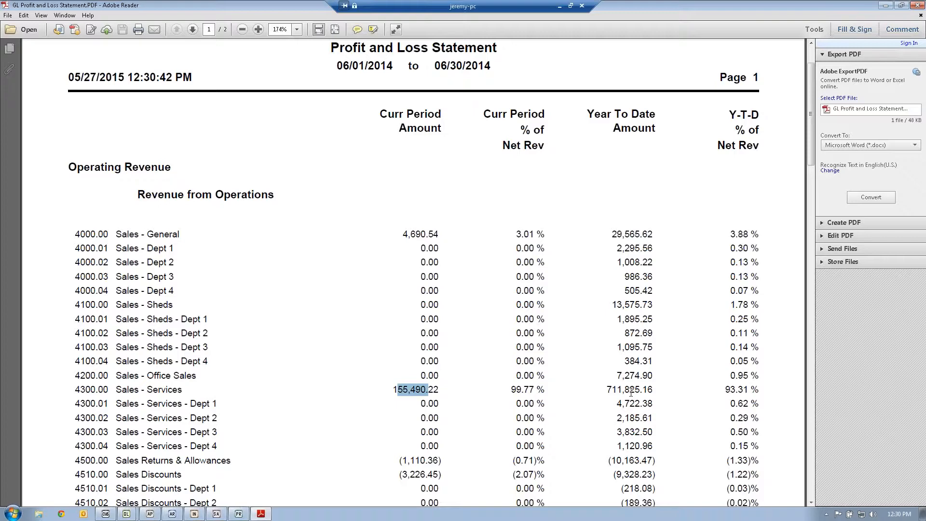
pyautogui.doubleClick(631, 390)
pyautogui.moveTo(510, 389); pyautogui.dragTo(536, 391)
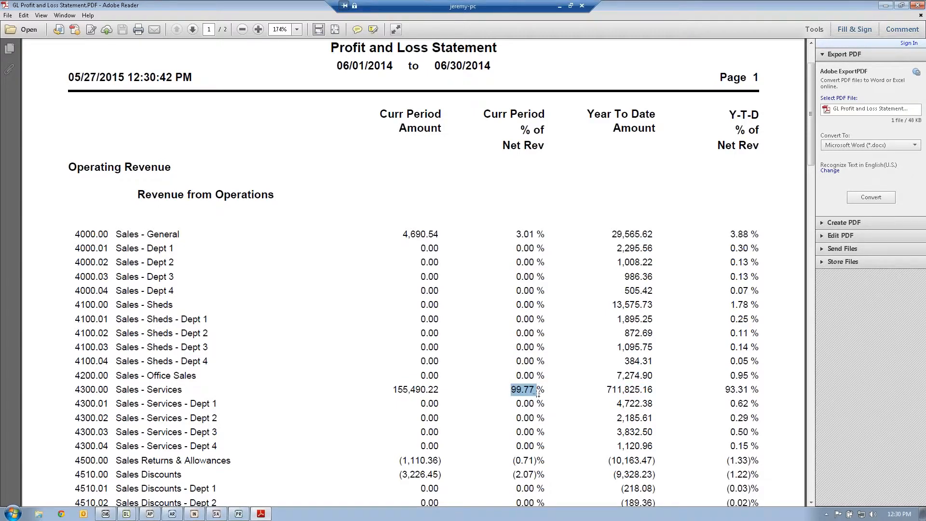
# - Highlight the full Sales - Services current-period amount and its percentage, and view them together with the Net Revenue line
pyautogui.scroll(-1, 538, 395)
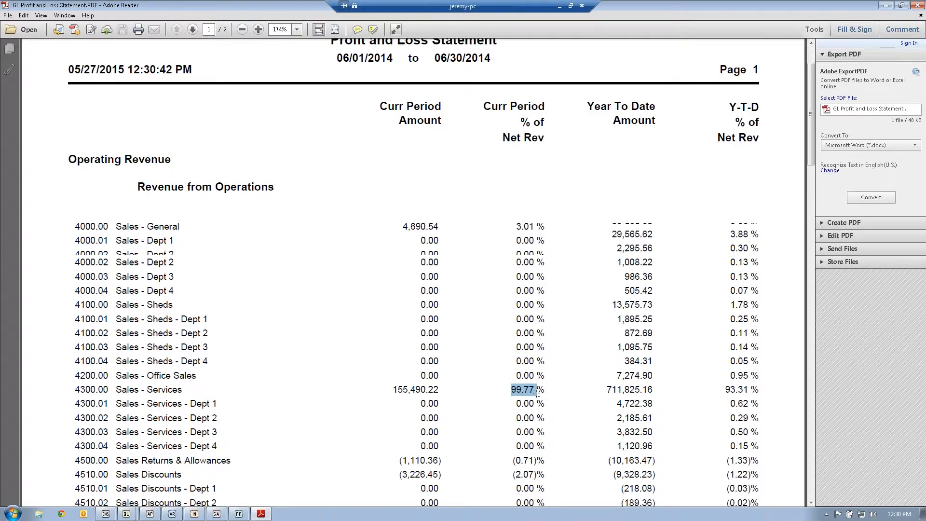
pyautogui.scroll(-2, 538, 394)
pyautogui.moveTo(393, 328); pyautogui.dragTo(440, 328)
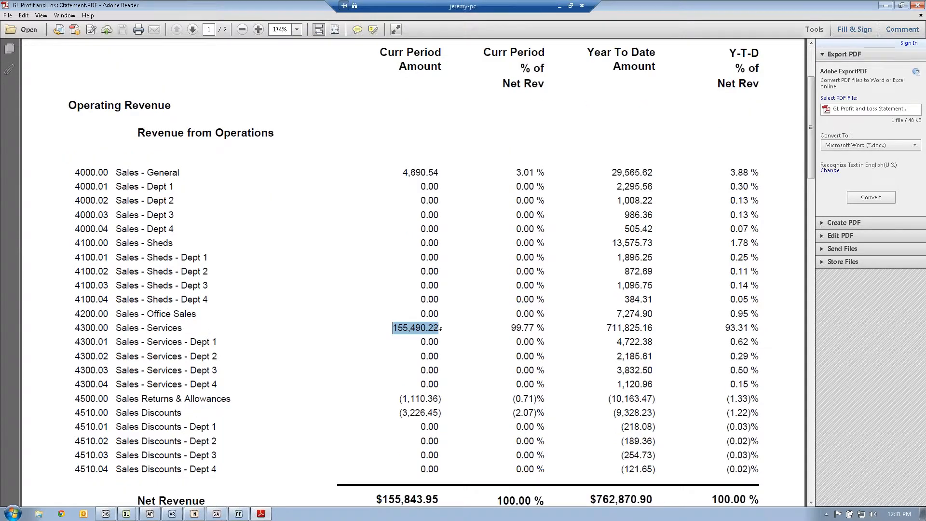
pyautogui.moveTo(511, 328); pyautogui.dragTo(534, 328)
pyautogui.scroll(-1, 540, 356)
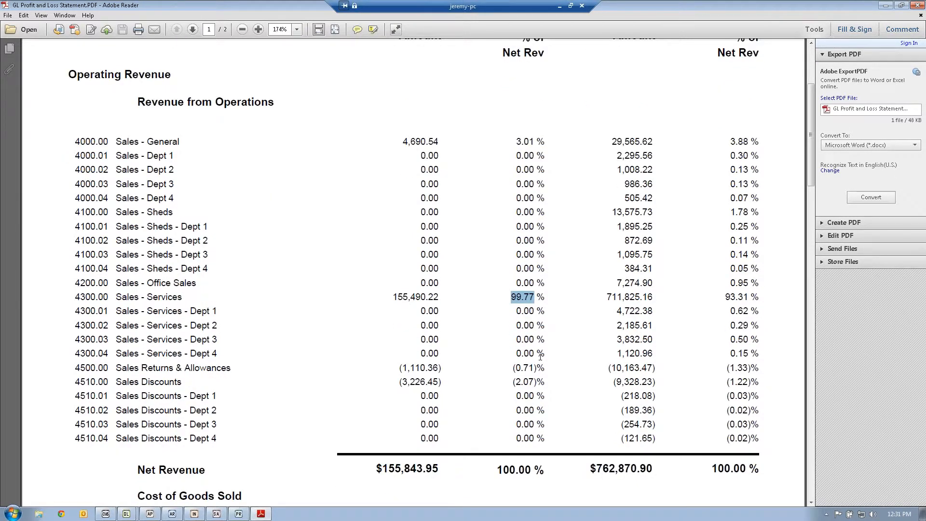
# - Highlight the year-to-date Cost of Goods Sold amount, the total's year-to-date percentage, and the Gross Operating Profit current-period percentage
pyautogui.scroll(-5, 477, 418)
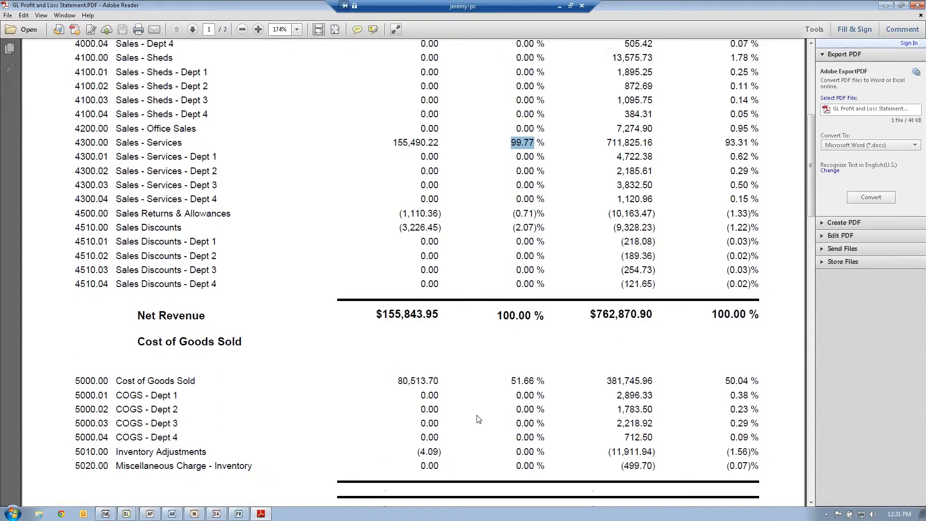
pyautogui.scroll(-2, 522, 392)
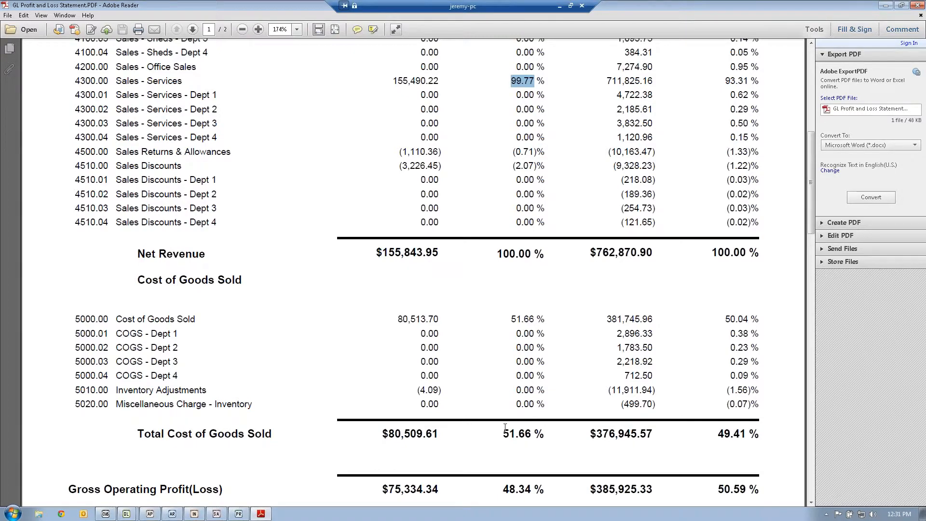
pyautogui.moveTo(606, 318); pyautogui.dragTo(743, 333)
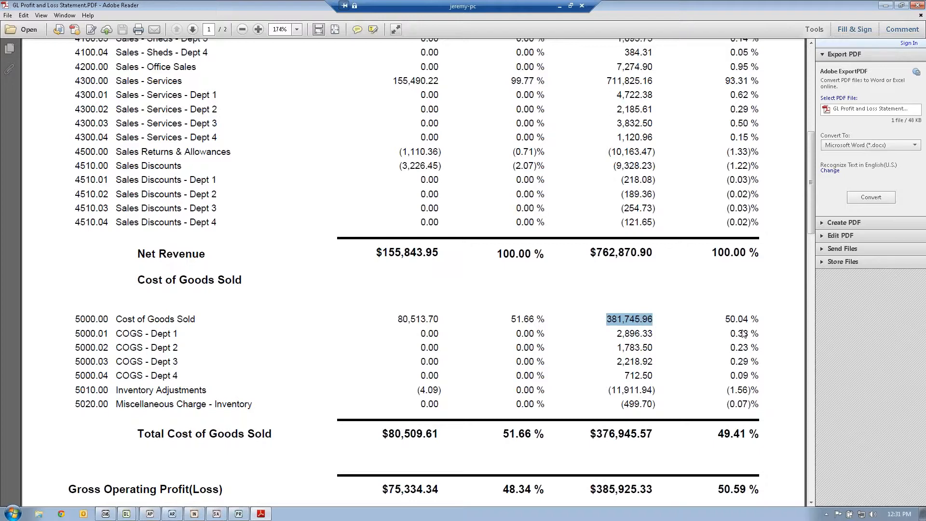
pyautogui.moveTo(717, 433); pyautogui.dragTo(741, 438)
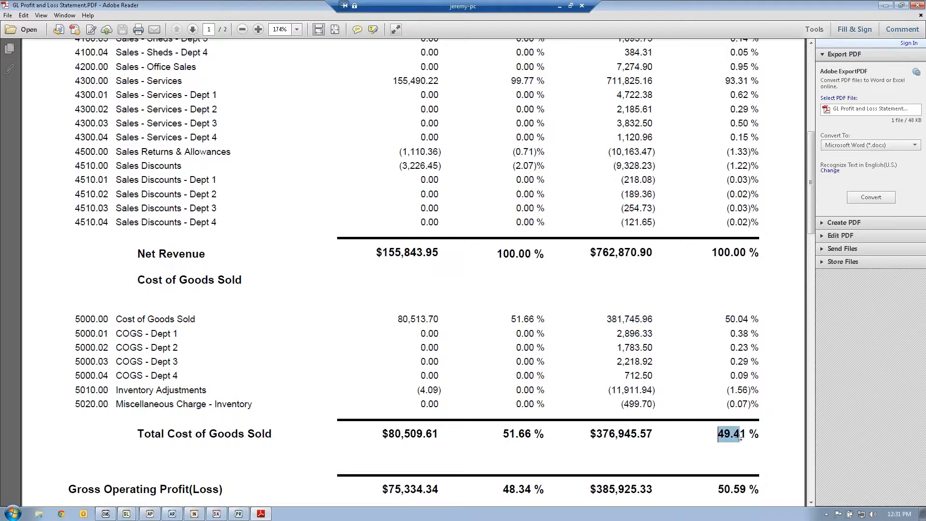
pyautogui.scroll(-1, 685, 423)
pyautogui.scroll(-1, 685, 423)
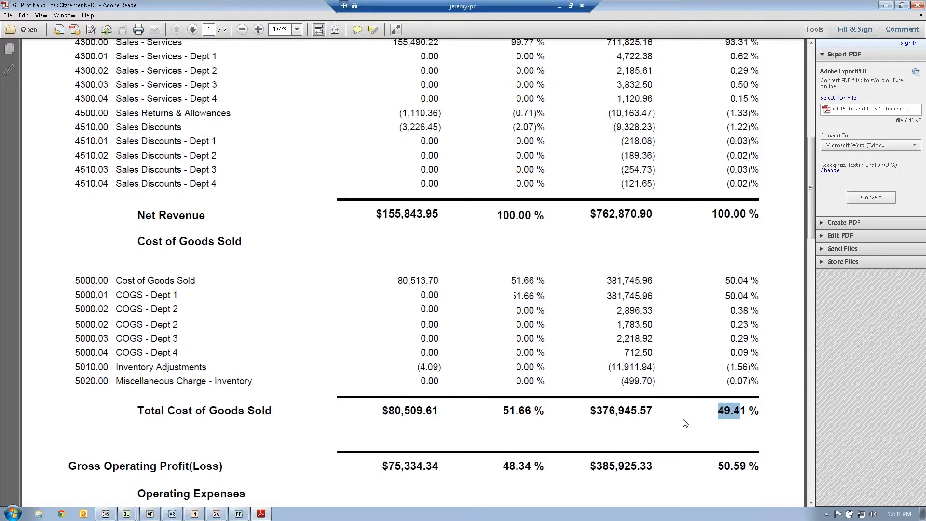
pyautogui.scroll(-1, 685, 423)
pyautogui.moveTo(503, 427); pyautogui.dragTo(541, 427)
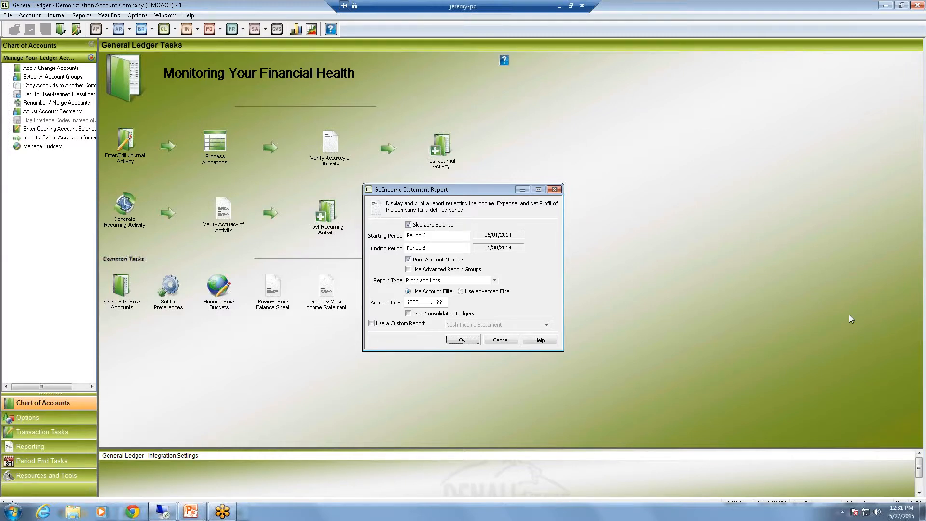
# - Set the Profit and Loss account filter to ????.01 and try to generate the Period 6 statement
pyautogui.click(439, 303)
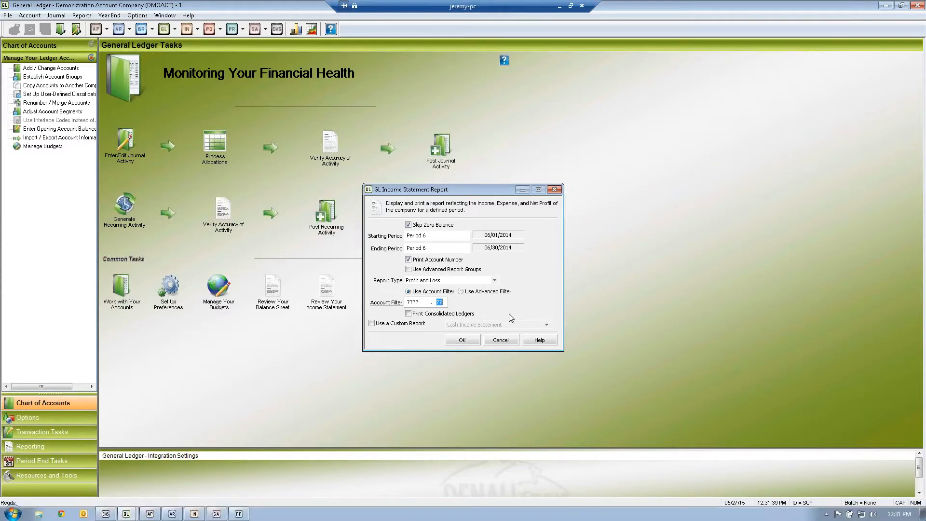
pyautogui.write('01')
pyautogui.click(462, 341)
pyautogui.click(477, 303)
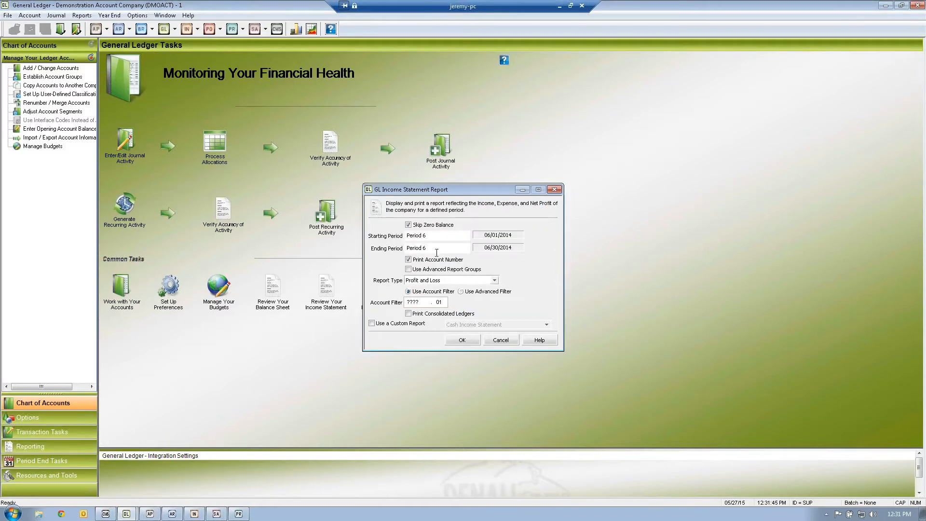
# - Generate the filtered Profit and Loss statement with zero balances included and Period 1 as both starting and ending period
pyautogui.click(419, 224)
pyautogui.click(443, 237)
pyautogui.write('1')
pyautogui.press('Tab')
pyautogui.write('1')
pyautogui.press('Tab')
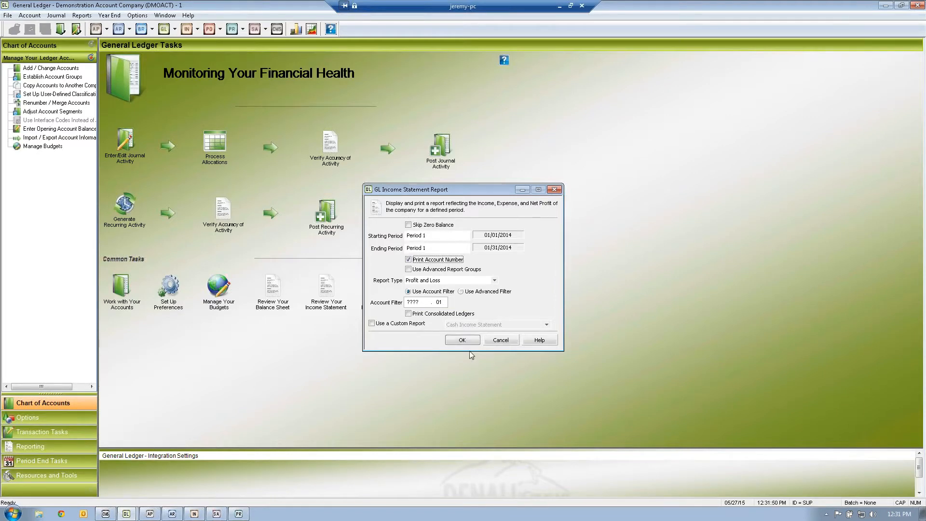
pyautogui.click(461, 341)
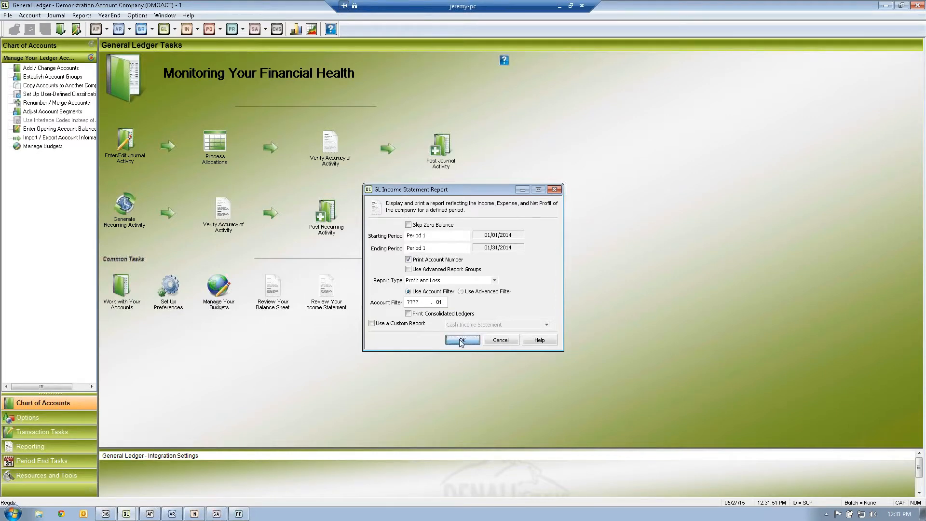
pyautogui.click(449, 305)
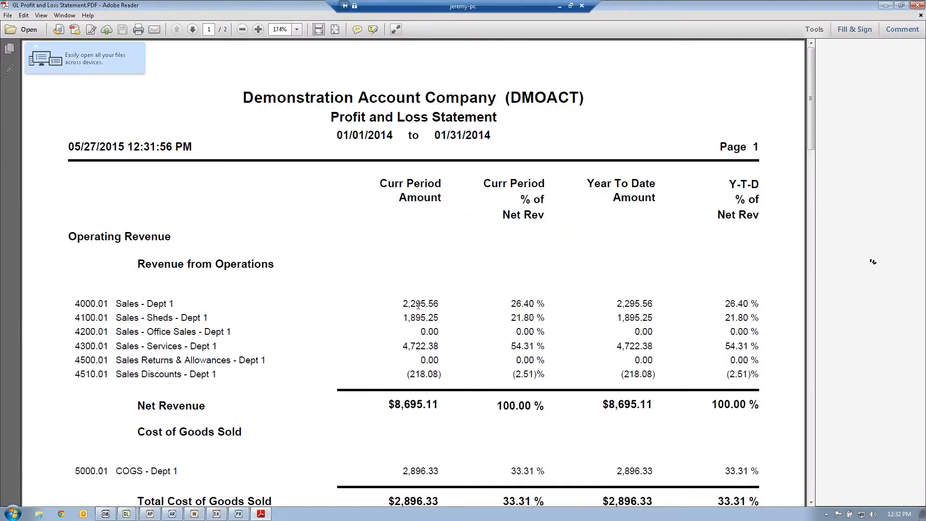
# - Highlight the Sales - Dept 1 current-period amount and its 01 account suffix, and review the statement through Total Other Expenses
pyautogui.doubleClick(418, 303)
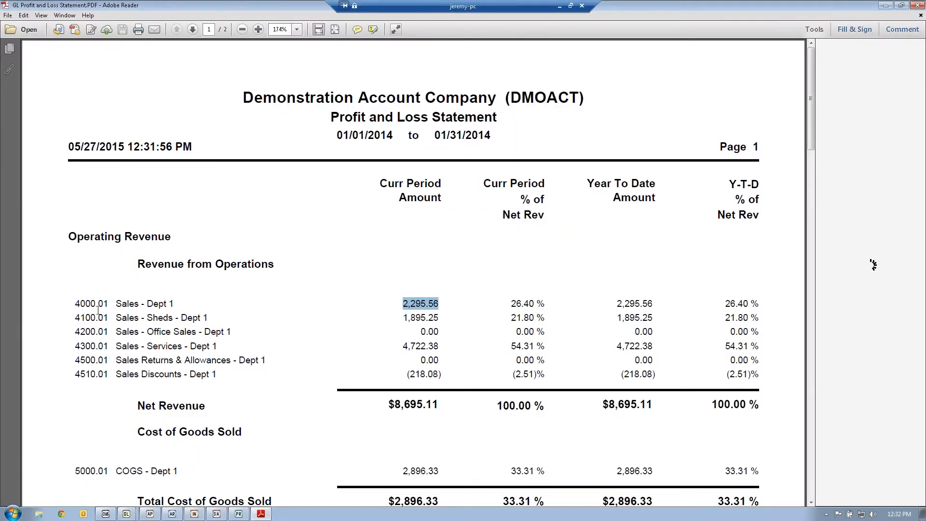
pyautogui.moveTo(111, 305); pyautogui.dragTo(98, 305)
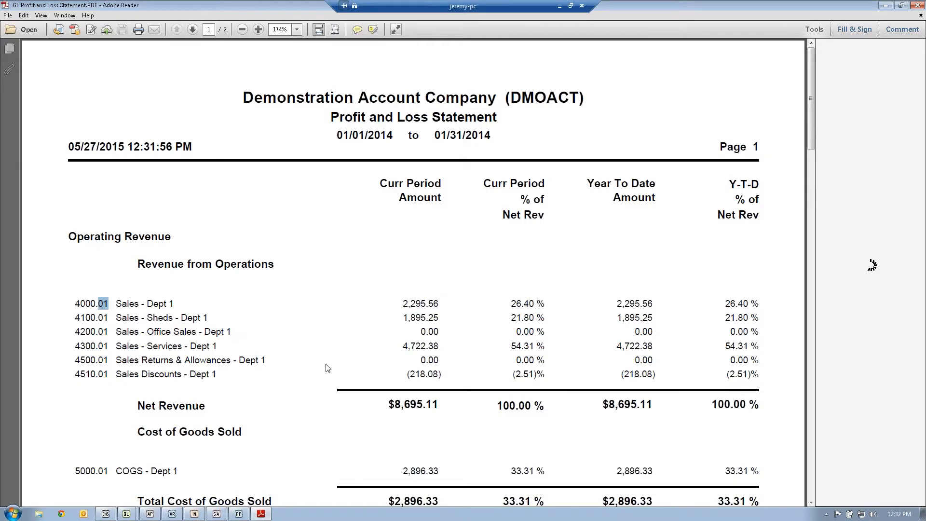
pyautogui.scroll(-2, 328, 368)
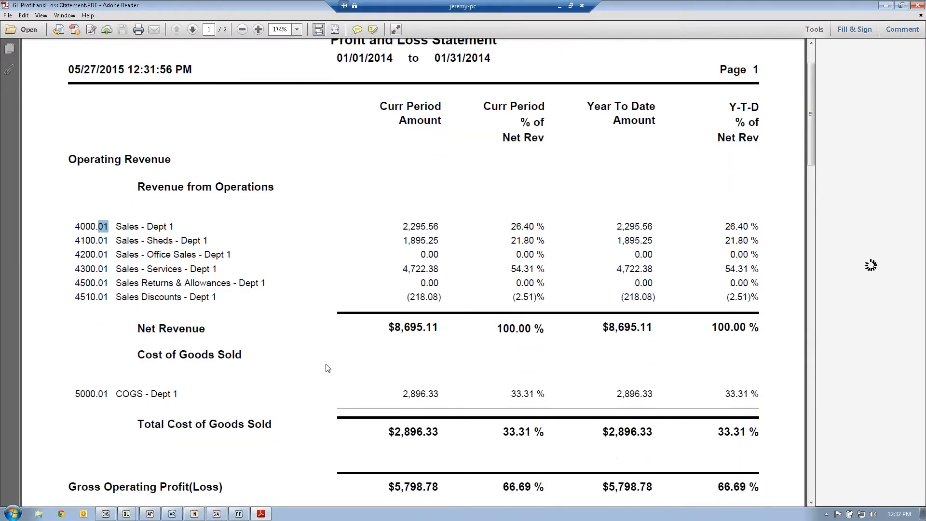
pyautogui.scroll(-3, 365, 386)
pyautogui.scroll(-1, 365, 386)
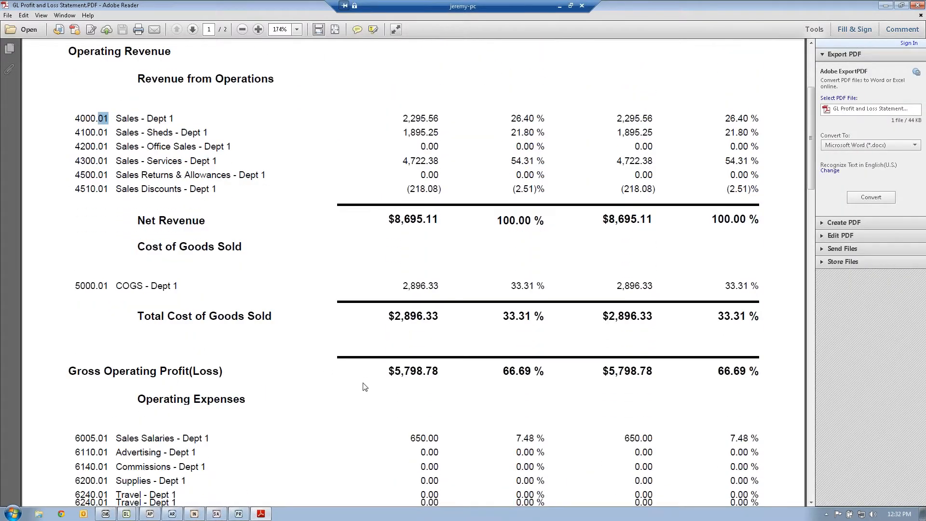
pyautogui.scroll(-4, 365, 387)
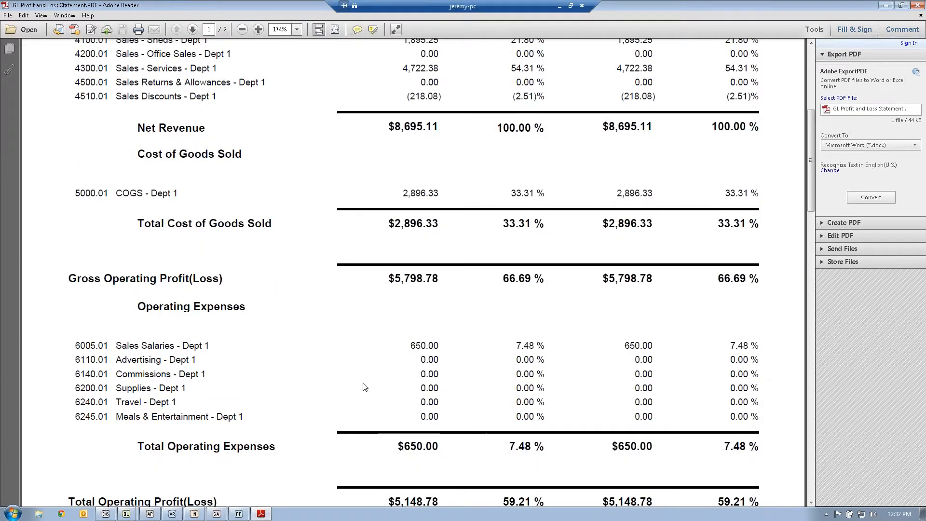
pyautogui.scroll(-8, 365, 387)
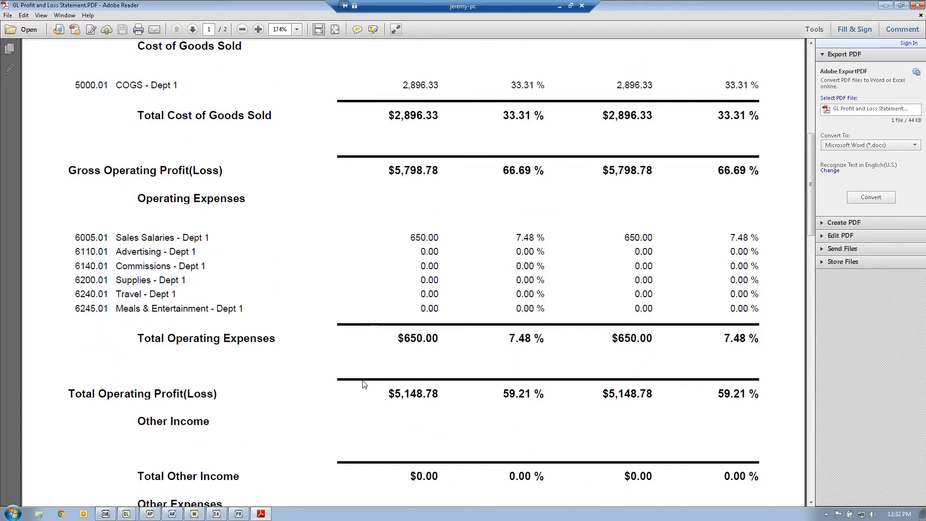
pyautogui.scroll(-18, 361, 384)
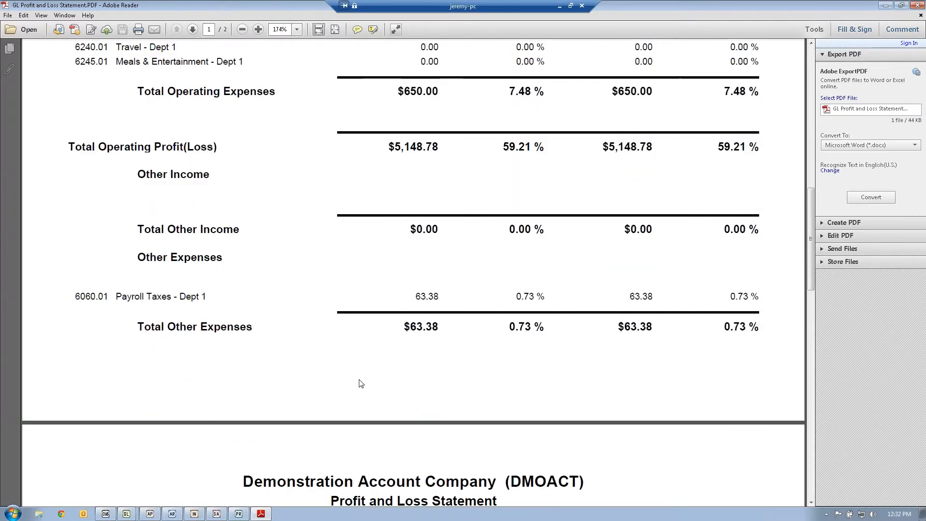
# - Highlight the current-period percentage of Net Profit, and close the statement and the income statement dialog
pyautogui.moveTo(380, 374); pyautogui.dragTo(537, 379)
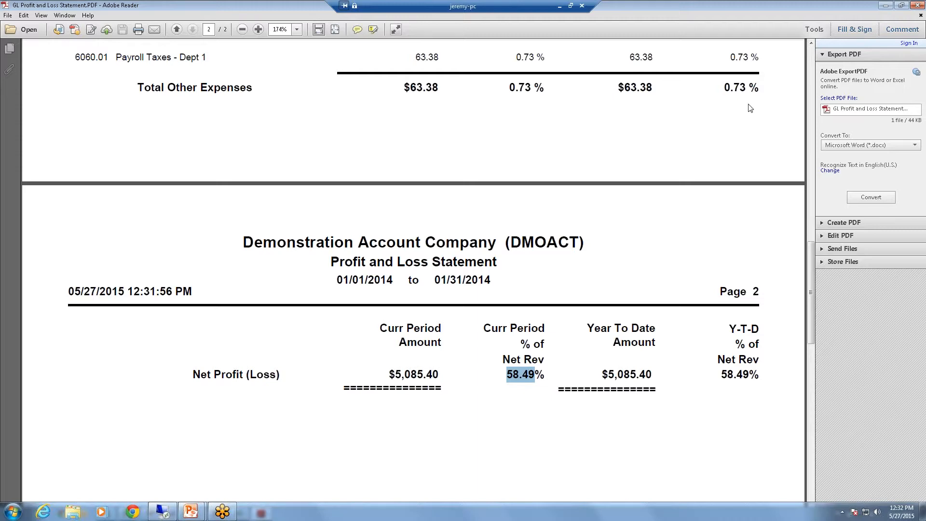
pyautogui.click(916, 5)
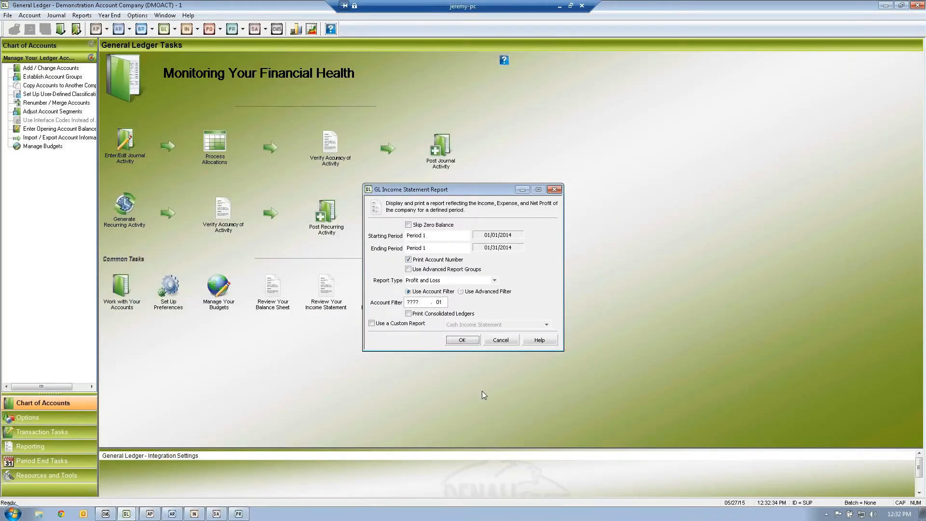
pyautogui.press('Escape')
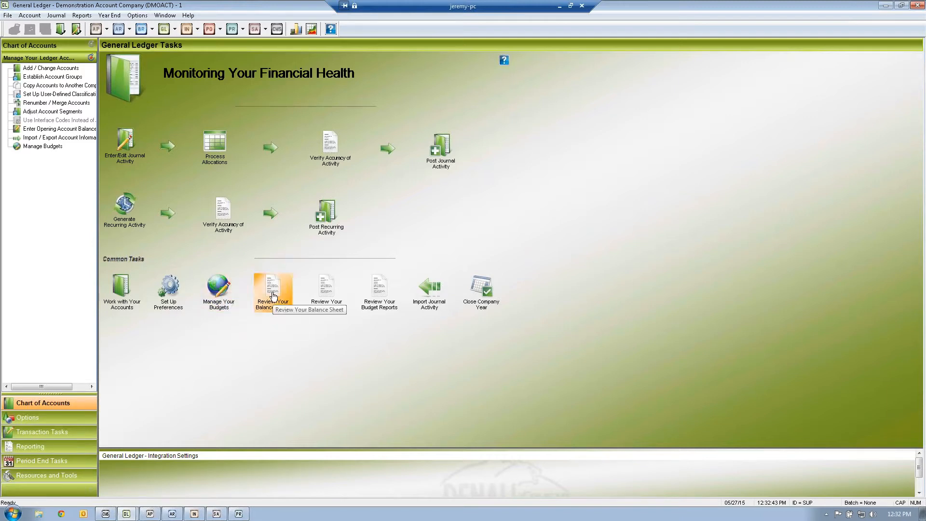
# - Open the budget reports and set the YTD ending period to Period 12
pyautogui.click(380, 289)
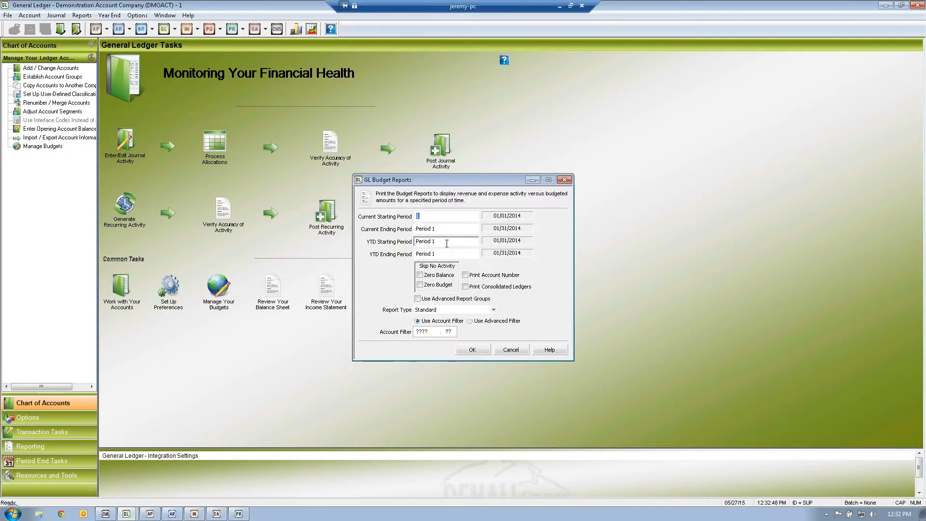
pyautogui.click(448, 229)
pyautogui.press('Tab')
pyautogui.press('Tab')
pyautogui.write('12')
pyautogui.press('Tab')
# - Generate the budget report with report type Variance and account numbers printed
pyautogui.click(432, 310)
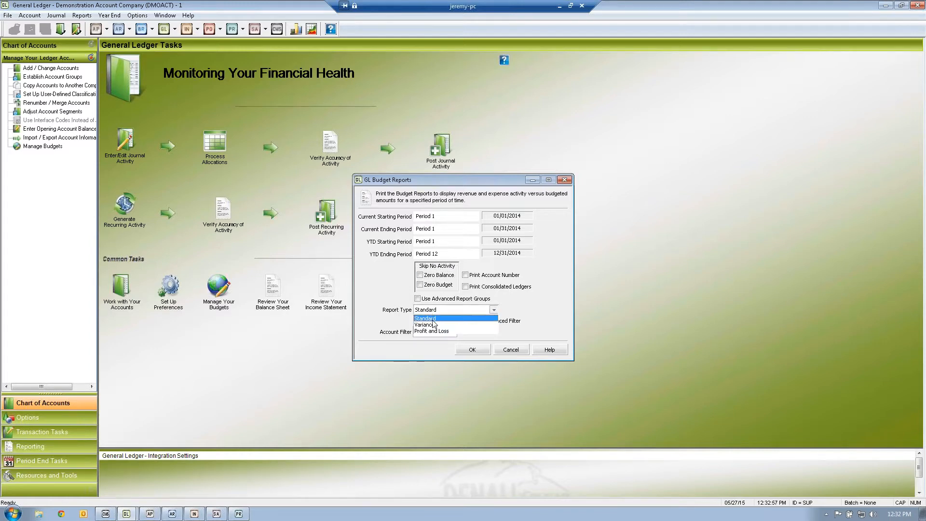
pyautogui.click(433, 325)
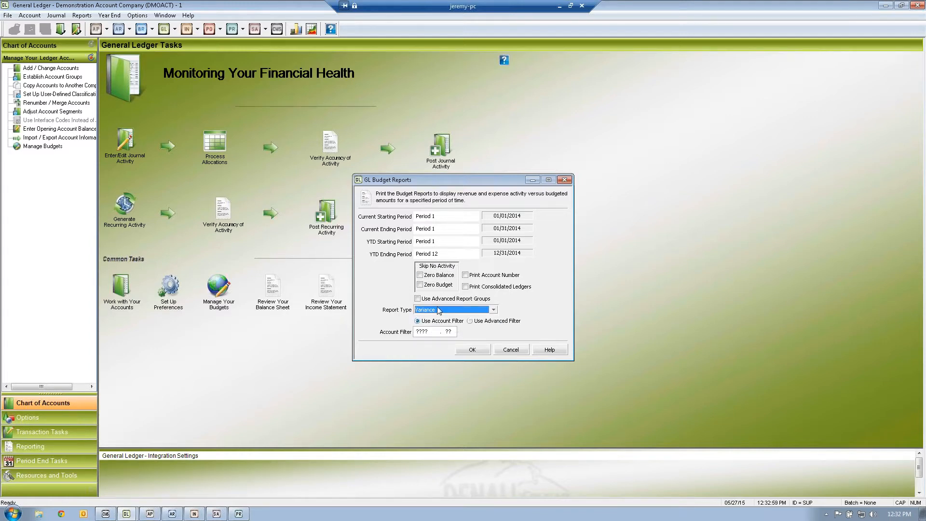
pyautogui.click(472, 349)
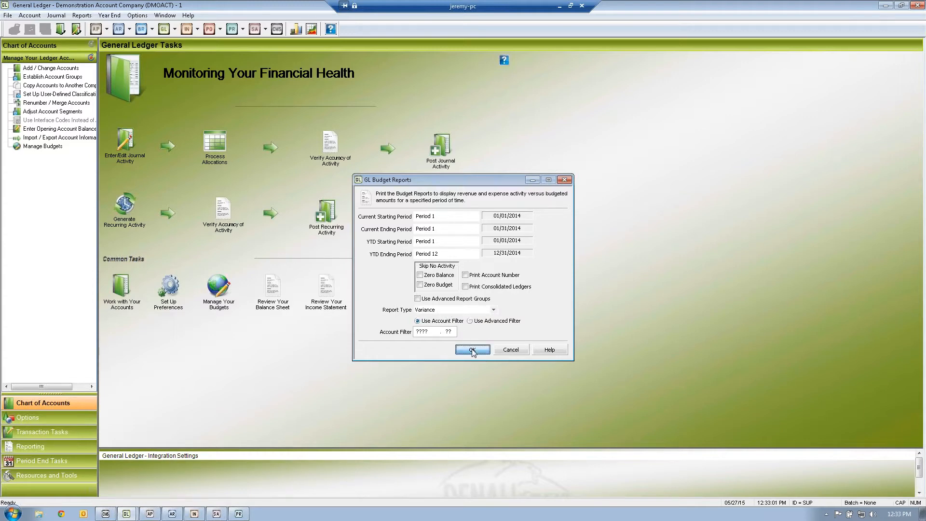
pyautogui.click(475, 302)
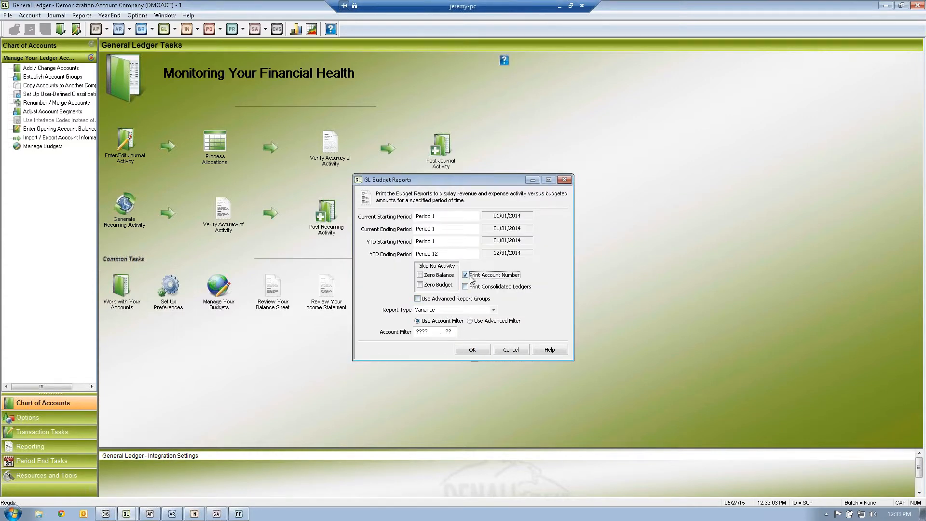
pyautogui.click(474, 350)
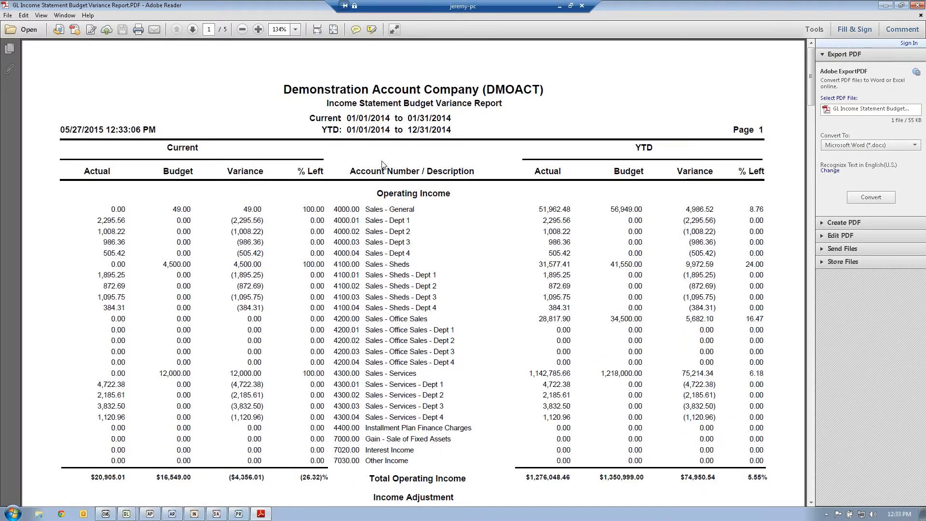
# - Compare the current actual, budget and variance of Sales - Dept 1 by highlighting them, and highlight the Sales - Dept 1 to 4 rows
pyautogui.doubleClick(105, 220)
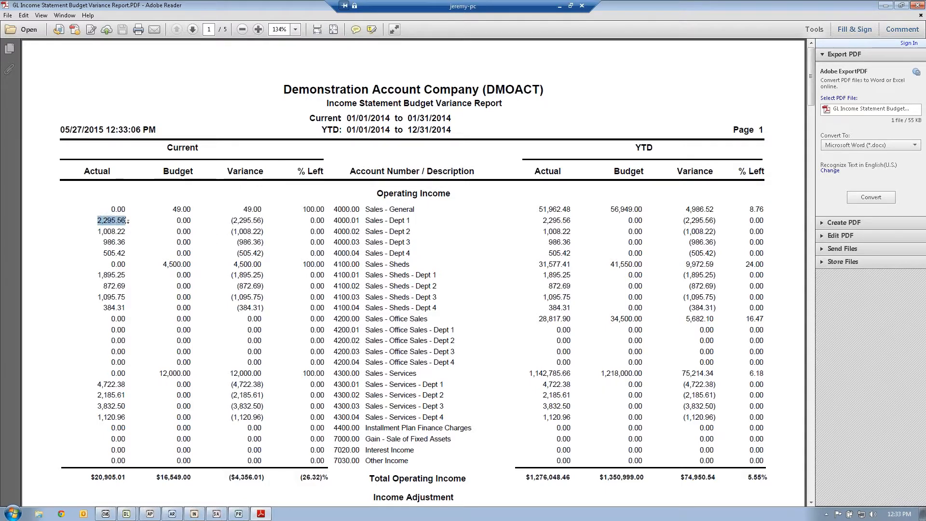
pyautogui.moveTo(171, 221); pyautogui.dragTo(264, 222)
pyautogui.click(191, 220)
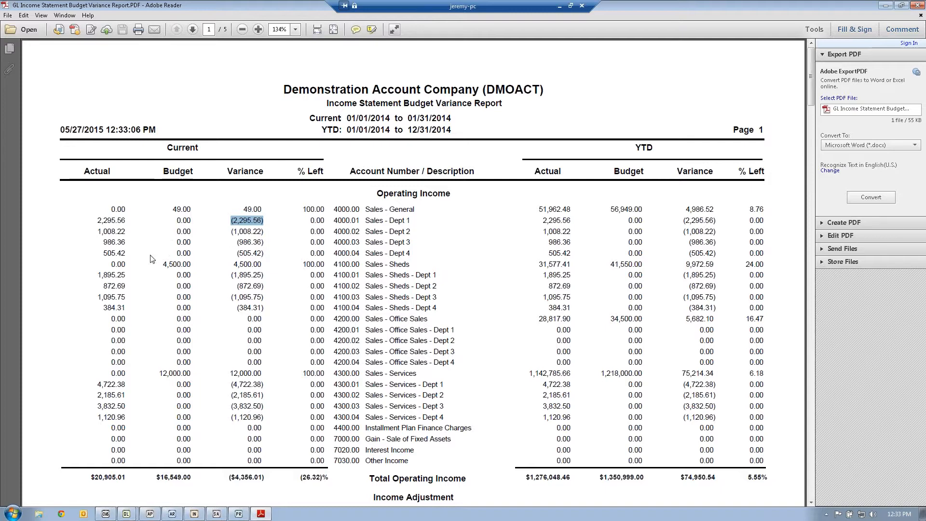
pyautogui.moveTo(366, 221); pyautogui.dragTo(412, 254)
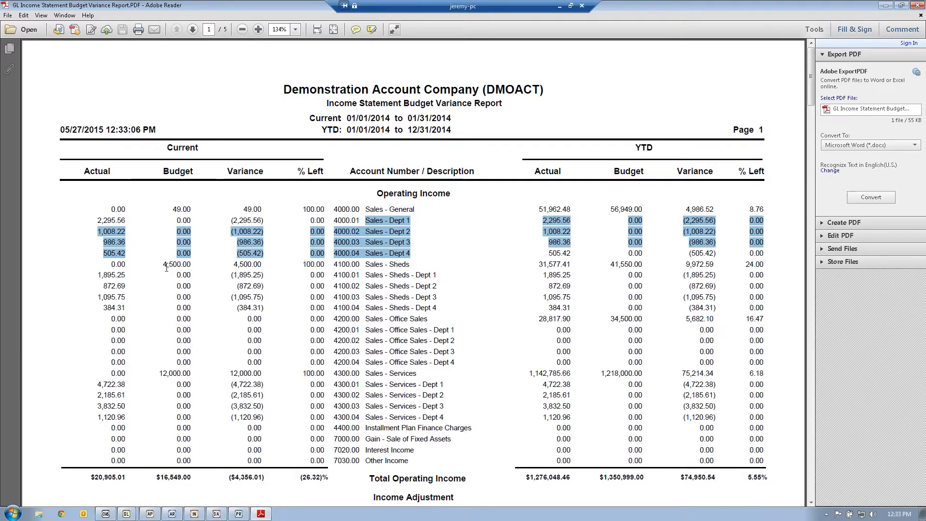
# - Highlight the Sales - Sheds account and its current budget, and the Dept 1 to 4 rows of Sheds and Services
pyautogui.moveTo(365, 264); pyautogui.dragTo(407, 264)
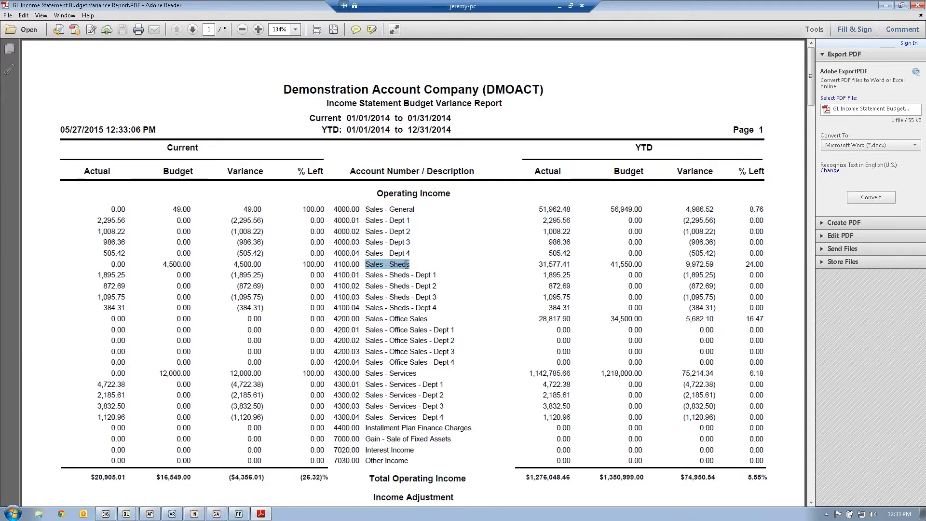
pyautogui.moveTo(163, 265); pyautogui.dragTo(194, 264)
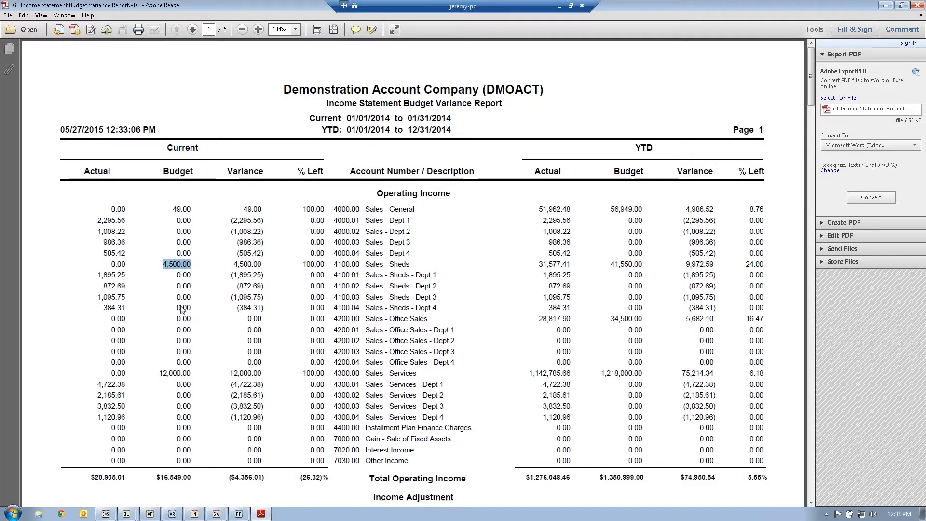
pyautogui.moveTo(97, 275); pyautogui.dragTo(124, 318)
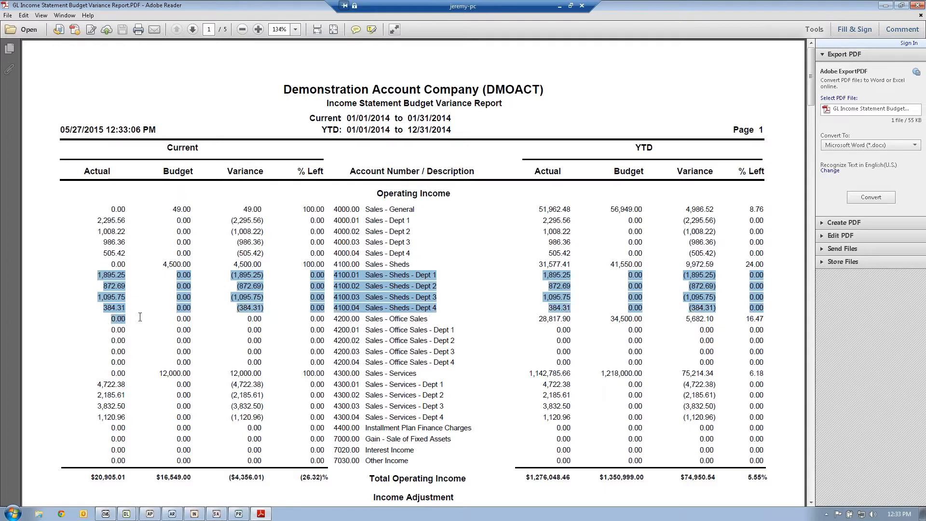
pyautogui.moveTo(97, 384); pyautogui.dragTo(125, 428)
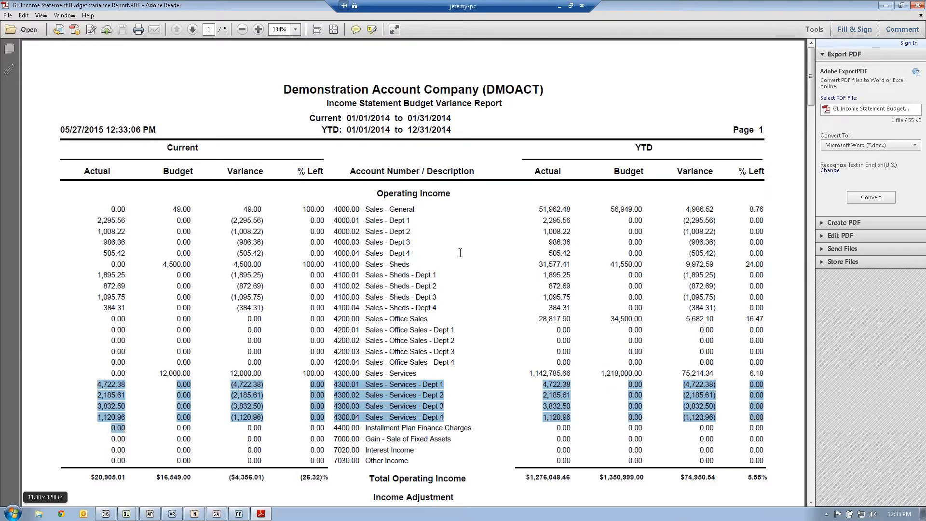
# - Highlight the year-to-date actual and budget of Sales - General, and the YTD date range in the report header
pyautogui.click(554, 220)
pyautogui.moveTo(537, 209); pyautogui.dragTo(641, 209)
pyautogui.click(612, 207)
pyautogui.moveTo(347, 129); pyautogui.dragTo(452, 127)
pyautogui.scroll(-1, 427, 256)
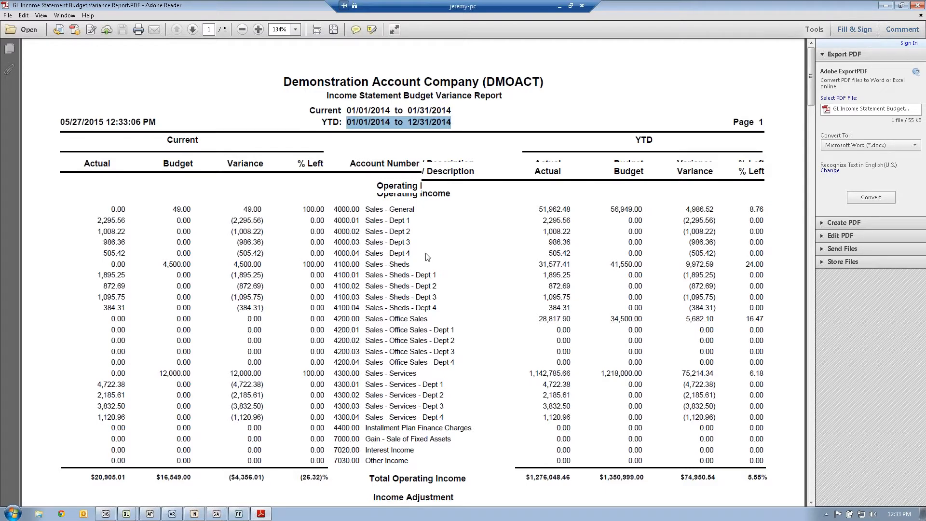
# - Highlight the current actual, budget and variance of the Administrative Salaries account on page 2 of the variance report
pyautogui.scroll(-3, 427, 257)
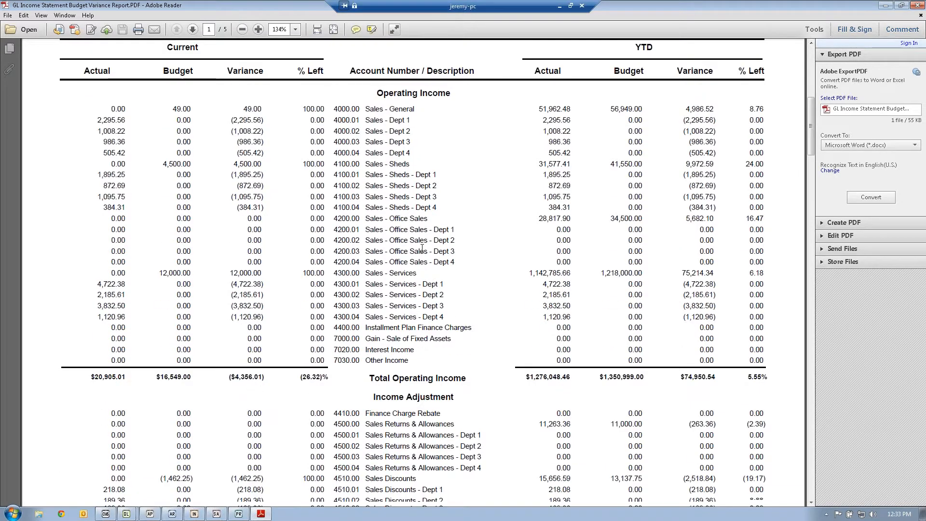
pyautogui.scroll(-1, 422, 248)
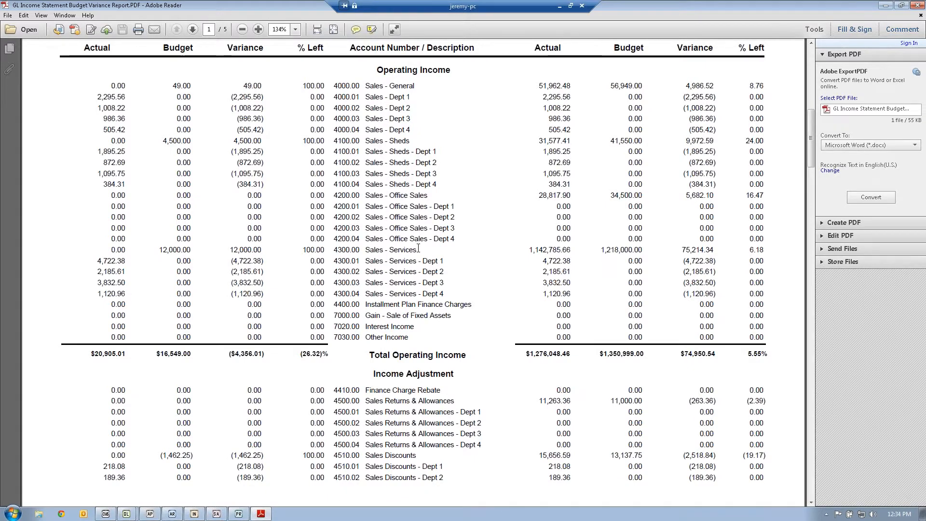
pyautogui.scroll(-1, 418, 247)
pyautogui.scroll(-1, 159, 271)
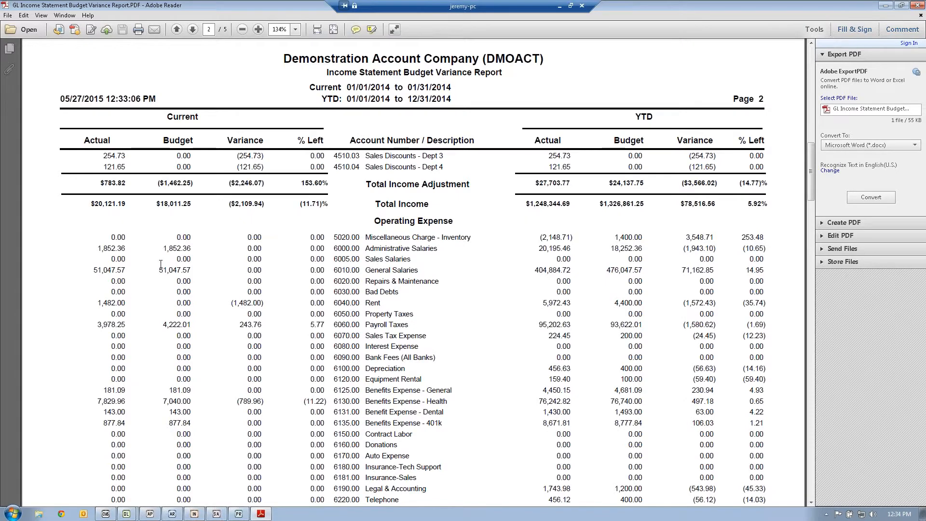
pyautogui.moveTo(98, 248); pyautogui.dragTo(188, 247)
pyautogui.moveTo(247, 248); pyautogui.dragTo(262, 248)
# - Highlight the current actual, budget, variance and percent left of Payroll Taxes, and its year-to-date figures
pyautogui.moveTo(96, 324); pyautogui.dragTo(127, 327)
pyautogui.click(163, 325)
pyautogui.moveTo(163, 324); pyautogui.dragTo(232, 326)
pyautogui.moveTo(239, 325); pyautogui.dragTo(270, 329)
pyautogui.moveTo(310, 325); pyautogui.dragTo(401, 326)
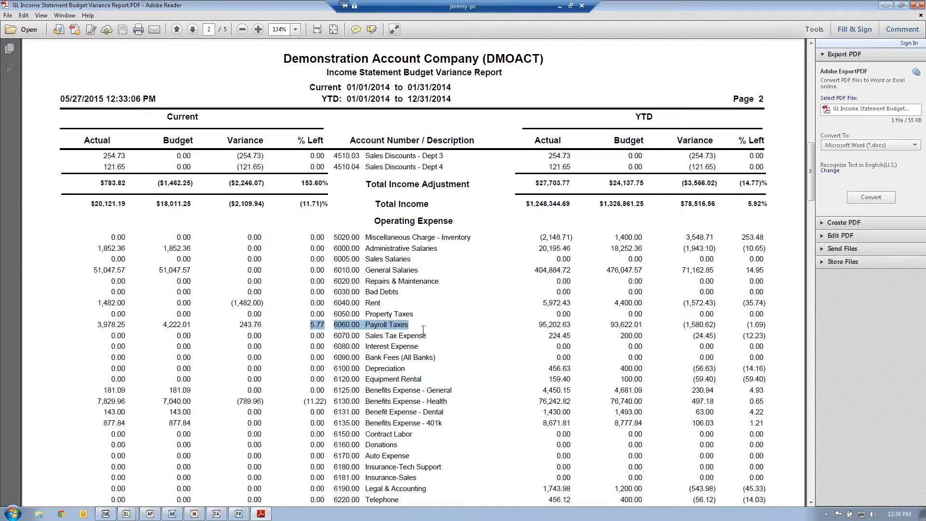
pyautogui.click(423, 329)
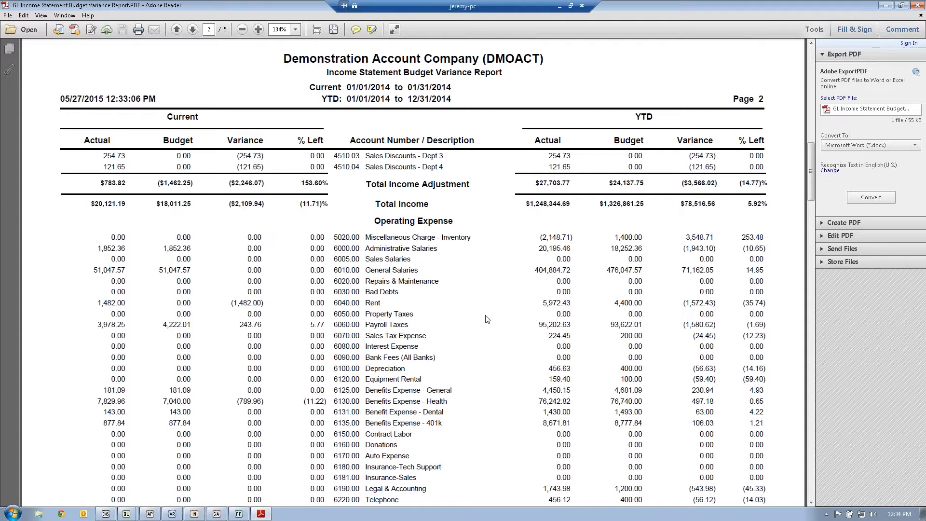
pyautogui.moveTo(536, 324); pyautogui.dragTo(767, 324)
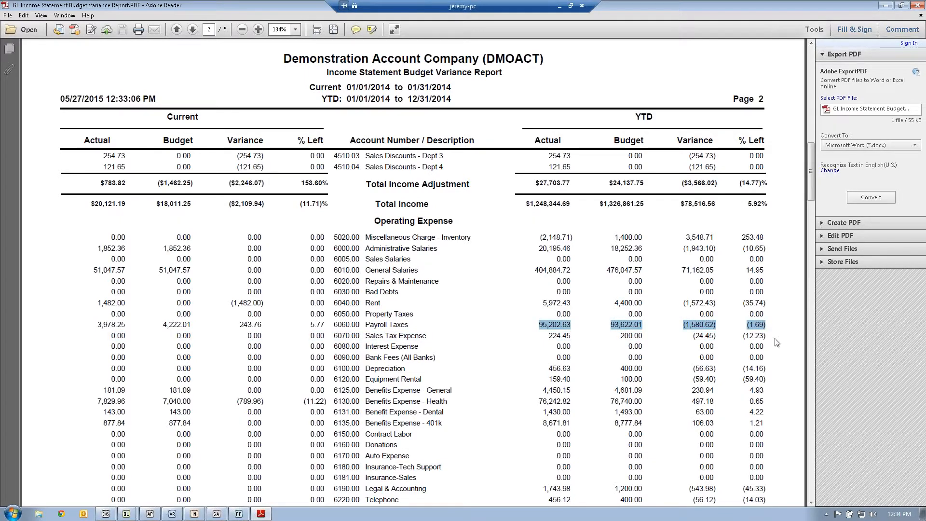
# - Close the variance report and the GL Budget Reports dialog, and switch to General Ledger for the Demonstration FUND Organization
pyautogui.click(918, 6)
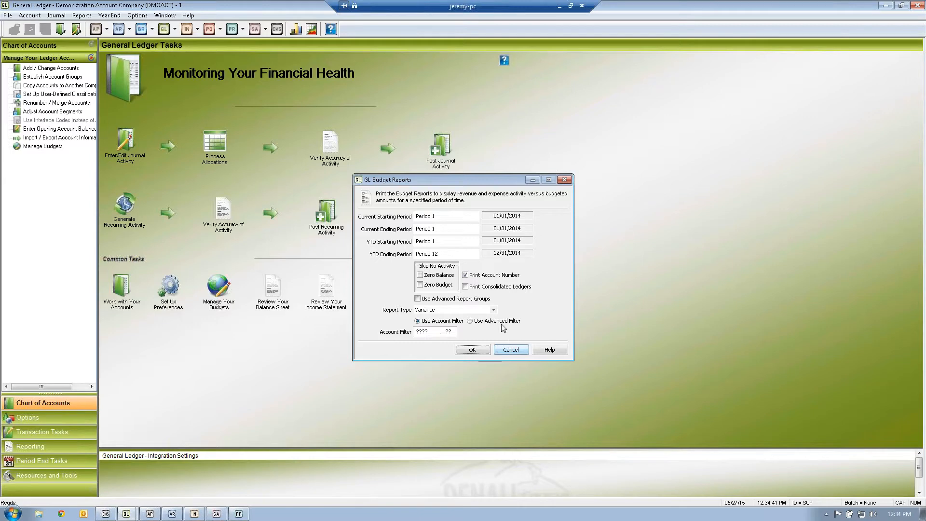
pyautogui.click(513, 352)
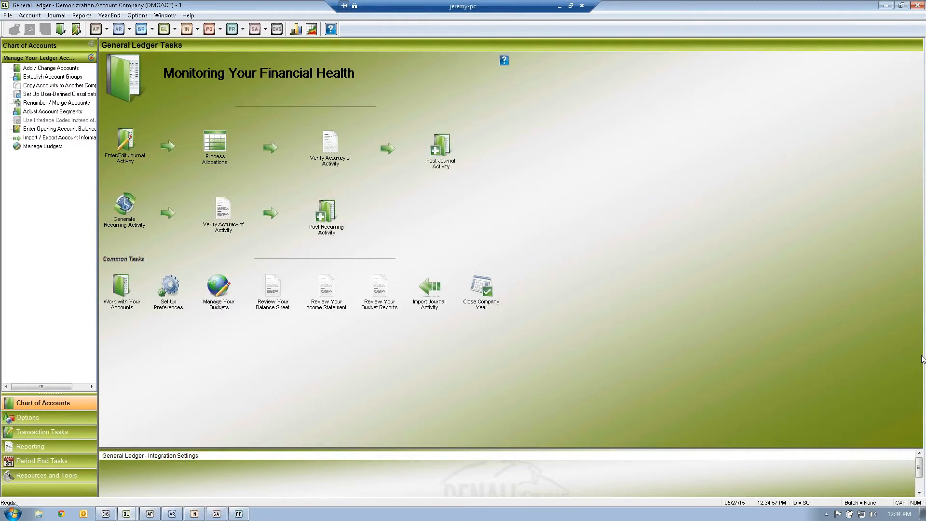
pyautogui.hotkey('alt', 'Tab')
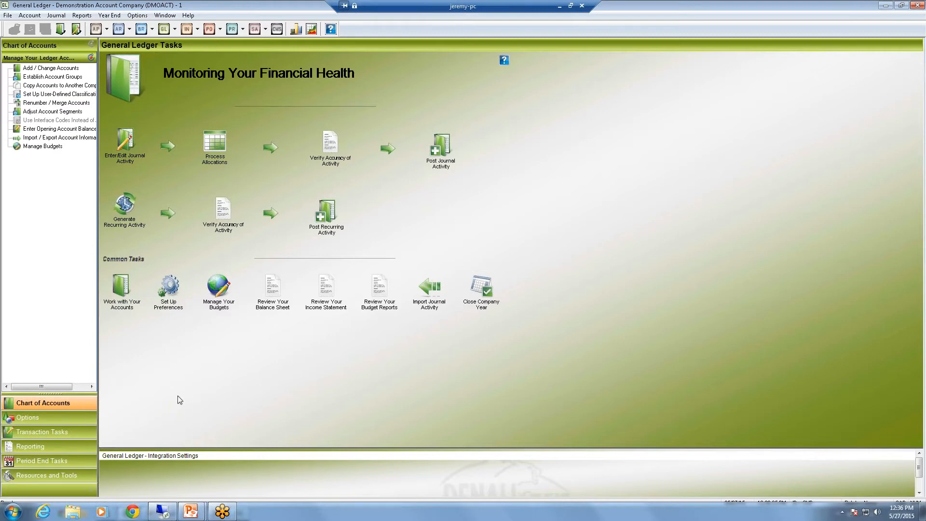
pyautogui.click(174, 481)
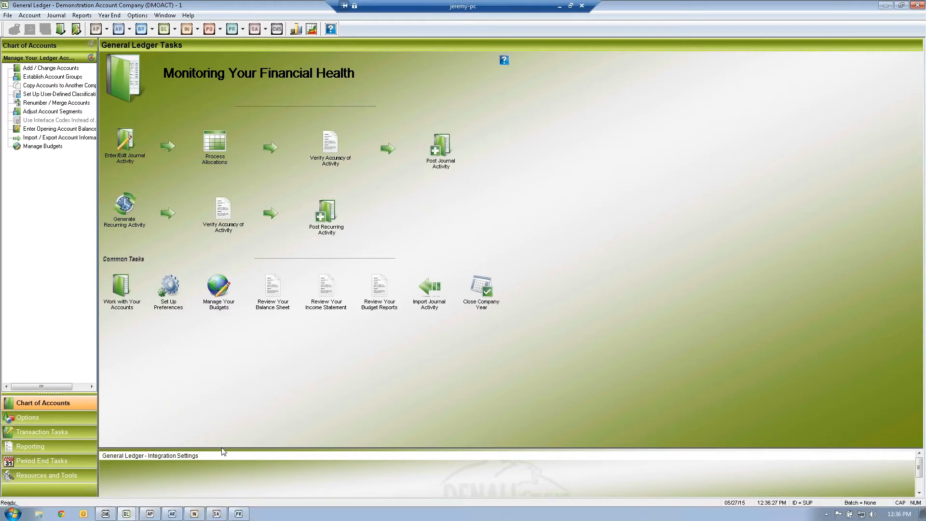
pyautogui.click(126, 513)
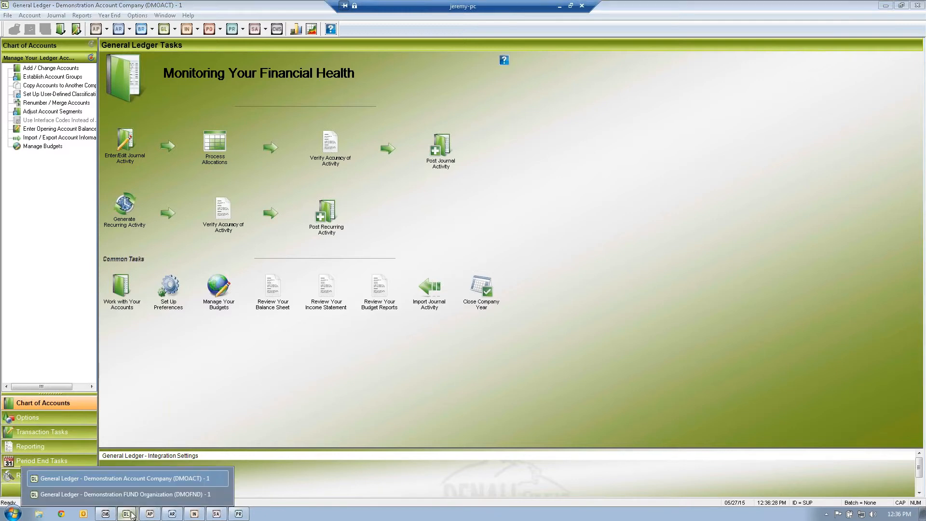
pyautogui.click(135, 497)
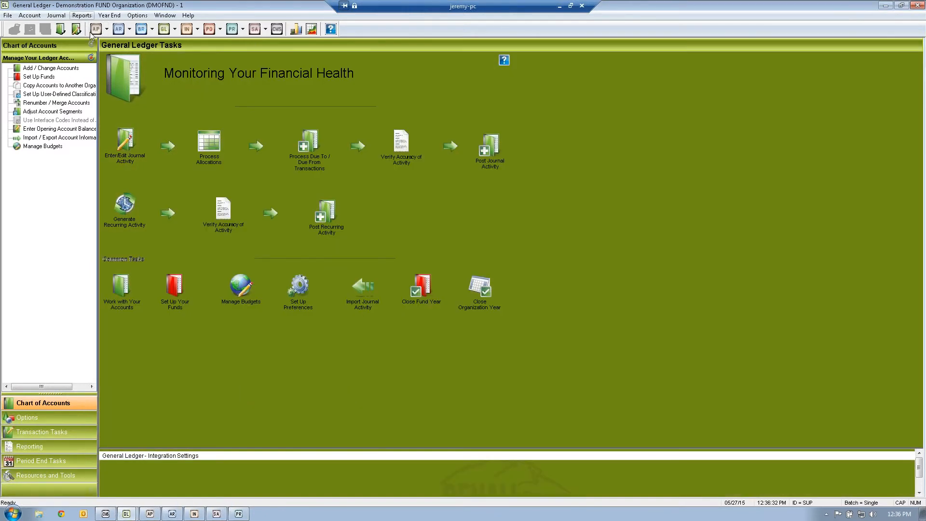
# - Open the Revenue & Expense report options and set the report type to Classified
pyautogui.click(81, 15)
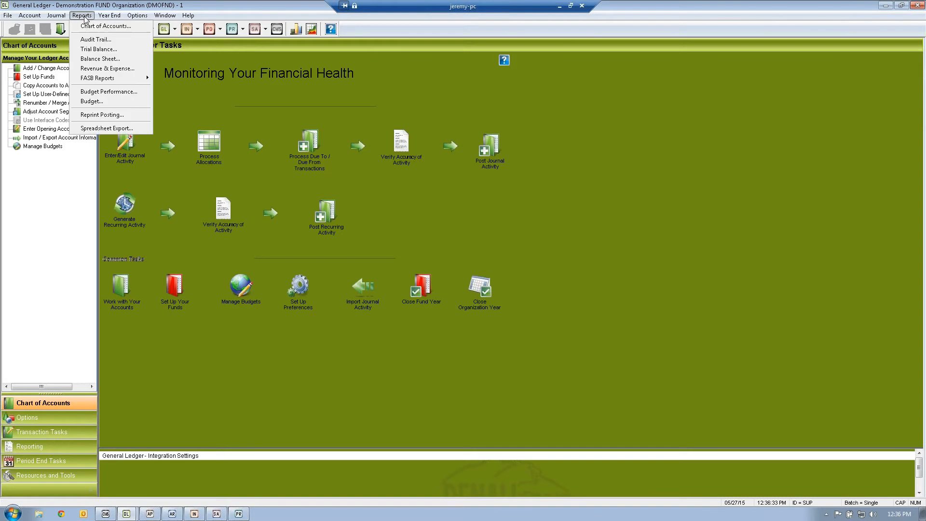
pyautogui.click(107, 68)
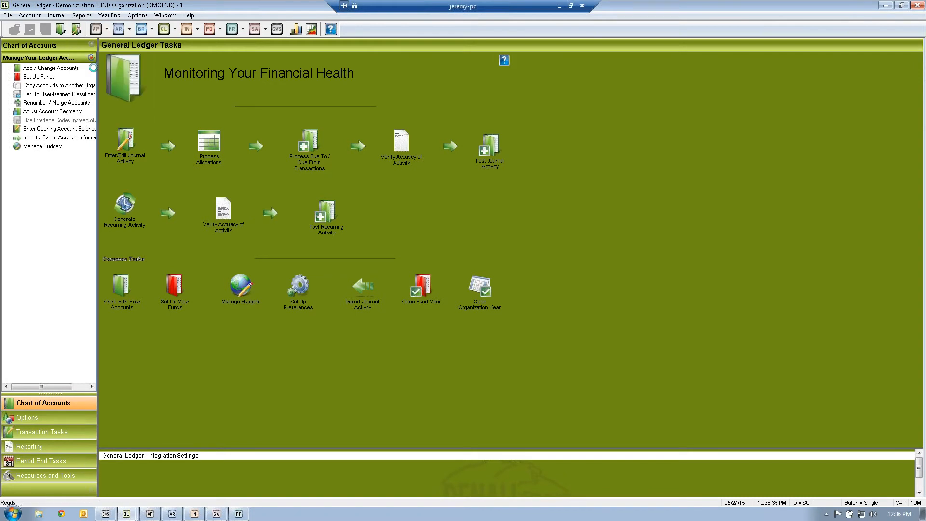
pyautogui.click(431, 286)
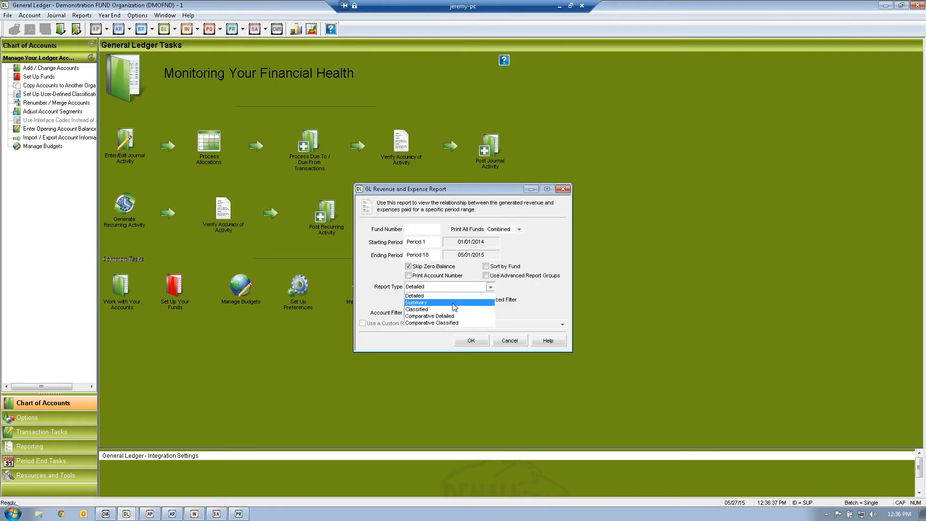
pyautogui.click(454, 309)
# - Examine the account filter's three segments, which limit the report by account, department and fund
pyautogui.click(413, 311)
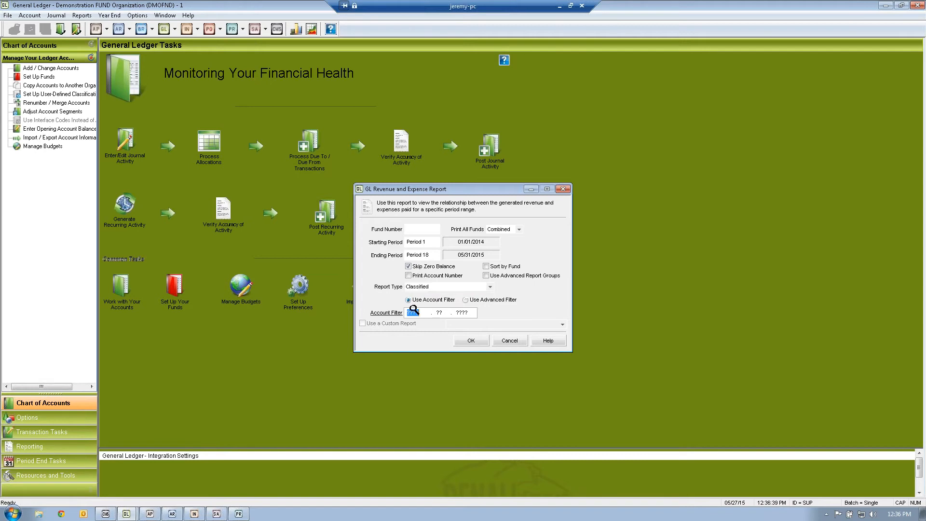
pyautogui.click(438, 312)
pyautogui.click(461, 313)
pyautogui.click(438, 312)
pyautogui.click(418, 313)
pyautogui.click(439, 314)
pyautogui.click(463, 313)
pyautogui.click(439, 313)
pyautogui.click(462, 312)
pyautogui.click(440, 312)
pyautogui.click(458, 314)
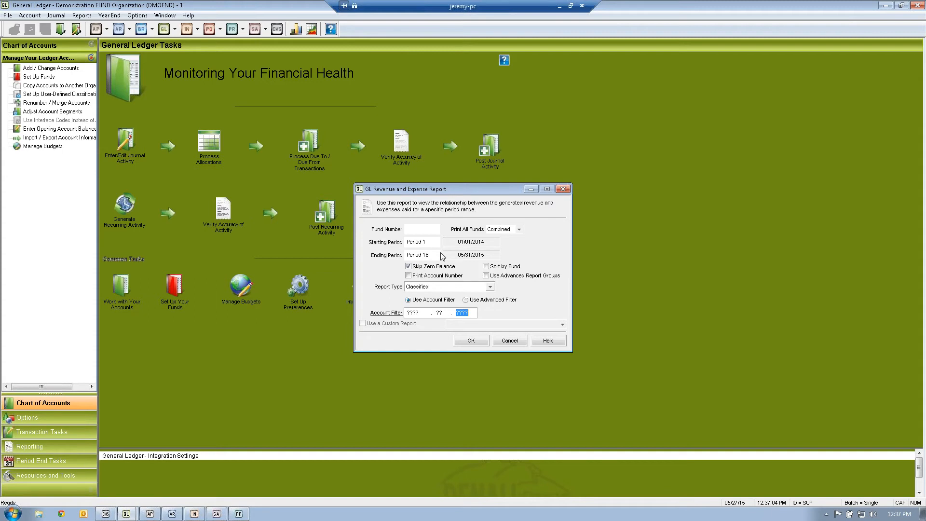
# - Select the ADMN Administration fund as the report's fund number, and cancel the Revenue and Expense Report
pyautogui.doubleClick(428, 229)
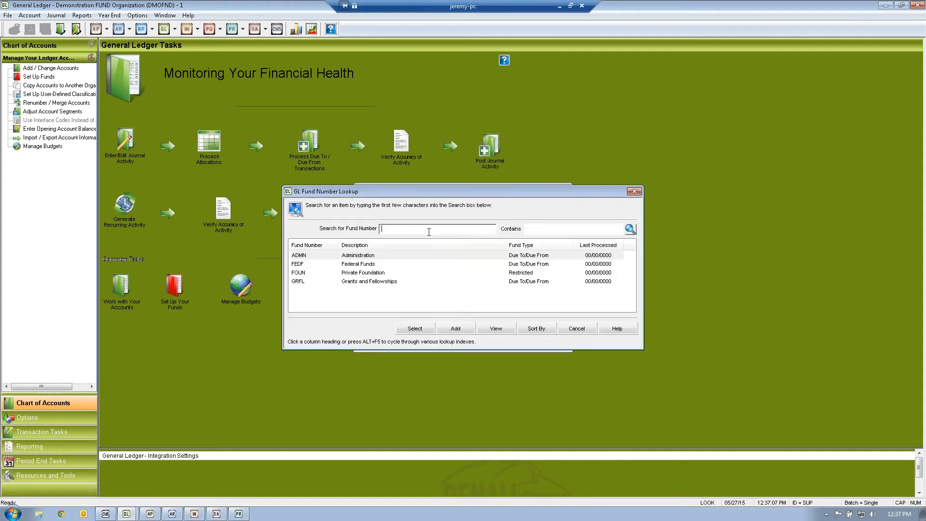
pyautogui.click(388, 255)
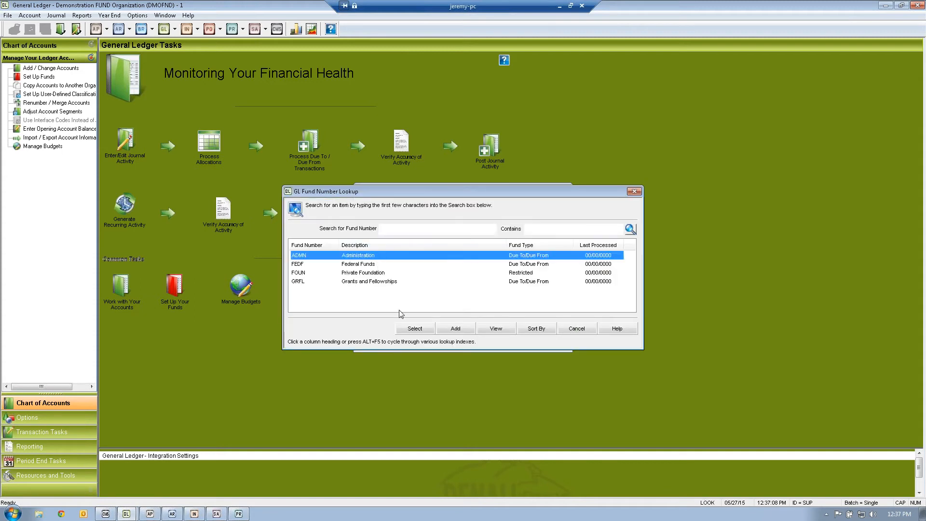
pyautogui.click(408, 328)
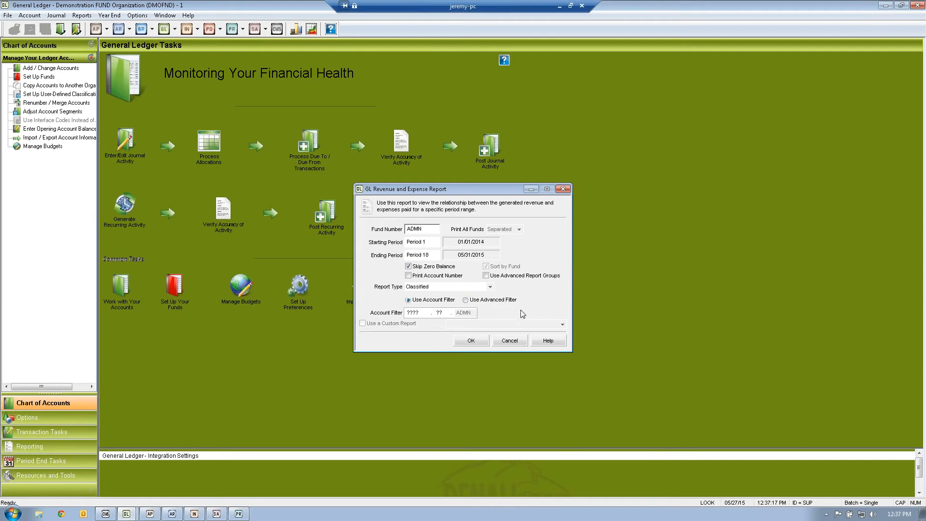
pyautogui.click(509, 341)
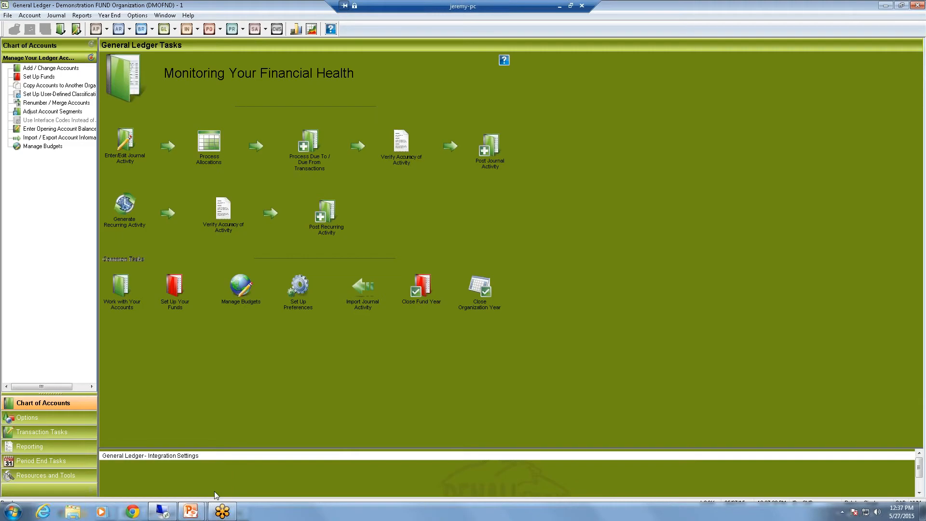
# - Open the monthly webinar series link from the Upcoming Webinars slide in PowerPoint, and return to the slide show
pyautogui.moveTo(185, 514)
pyautogui.click(192, 453)
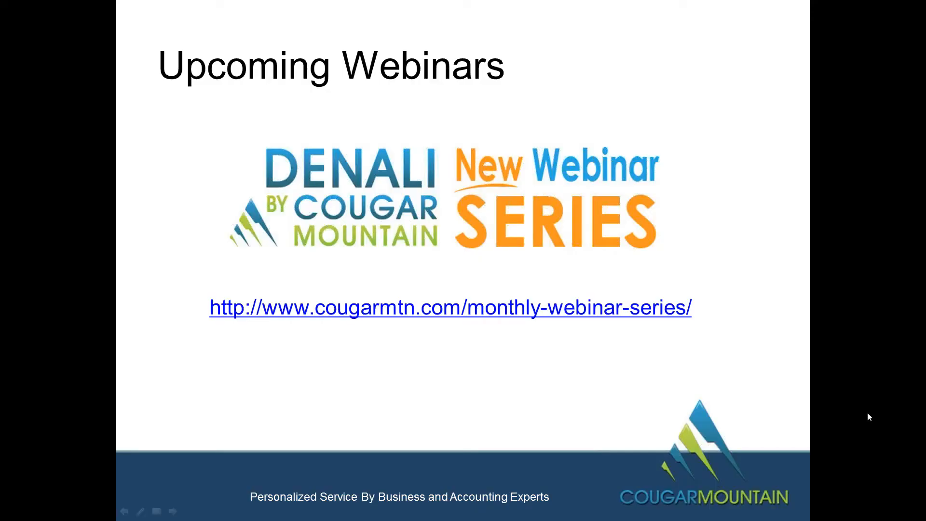
pyautogui.click(594, 312)
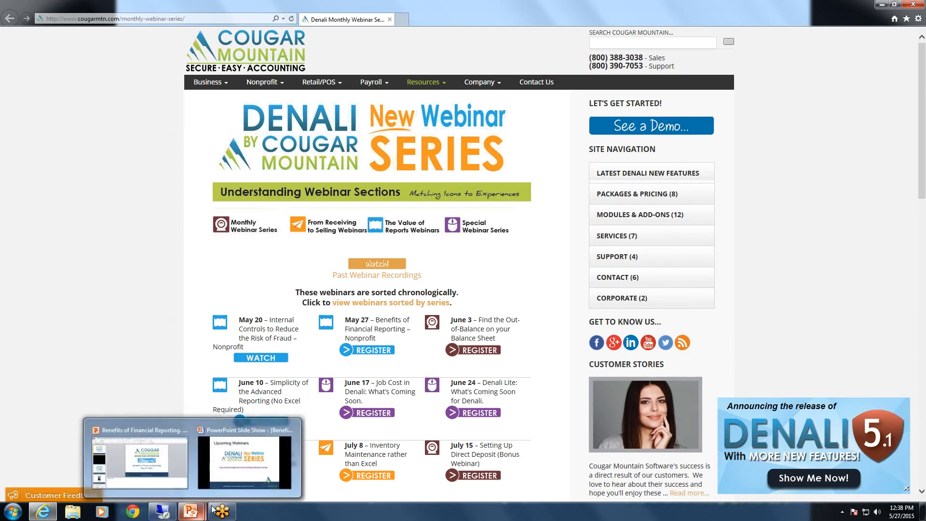
pyautogui.click(242, 481)
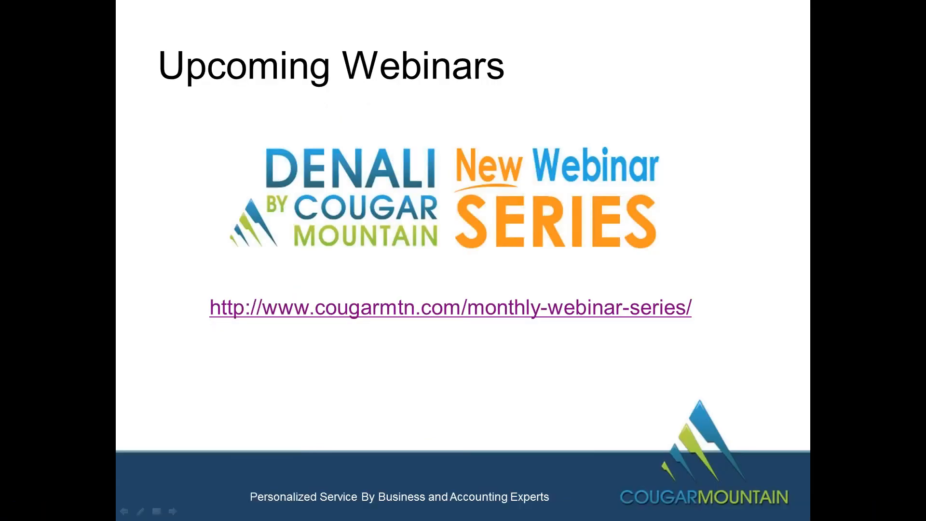